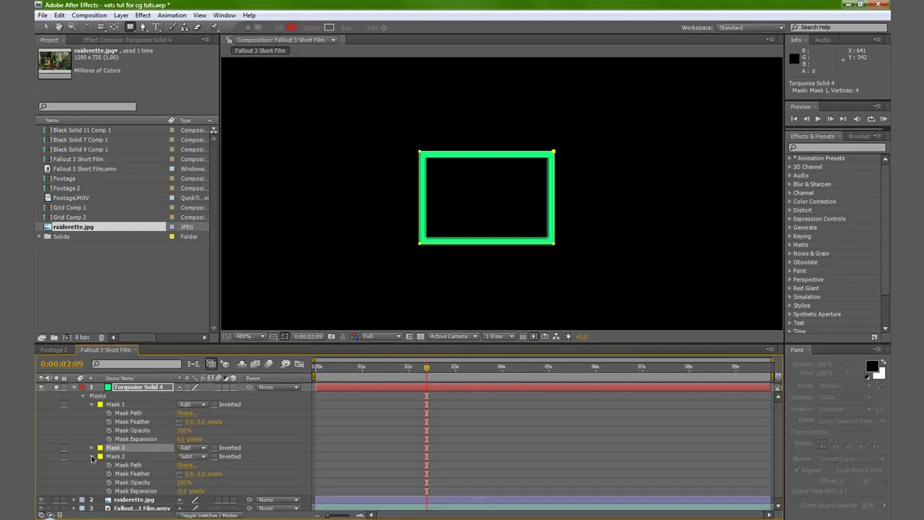
Move Mask 3 below Mask 2 in the solid's mask order, keep it on Add, and lock Mask 1 and Mask 2.
left_click(91, 457)
left_click_drag(118, 461, 96, 449)
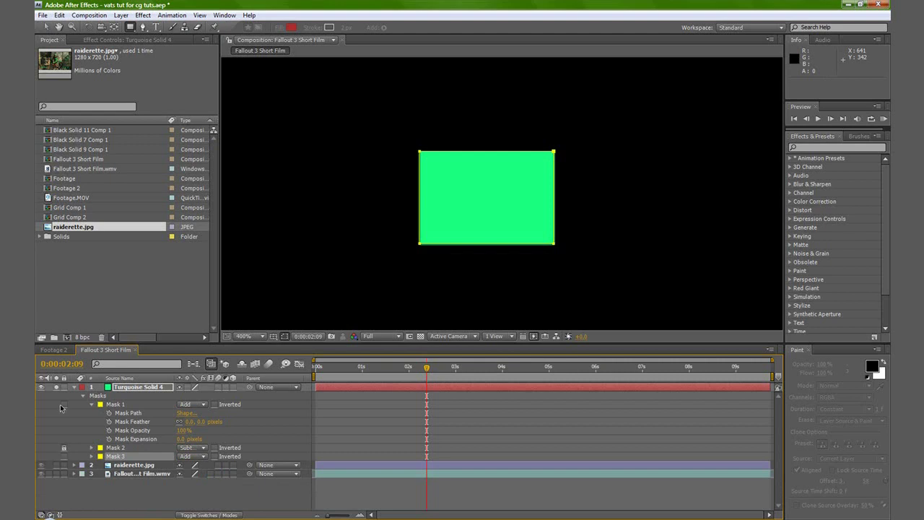
left_click(205, 458)
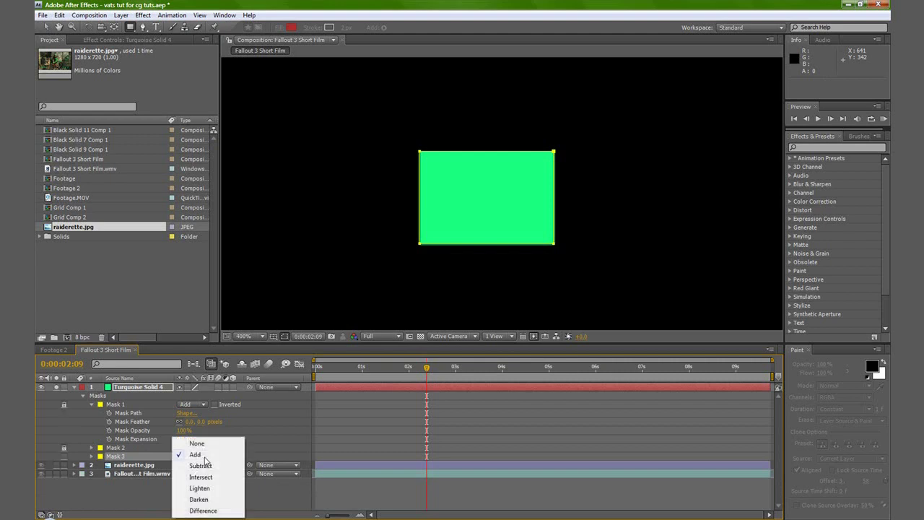
left_click(196, 454)
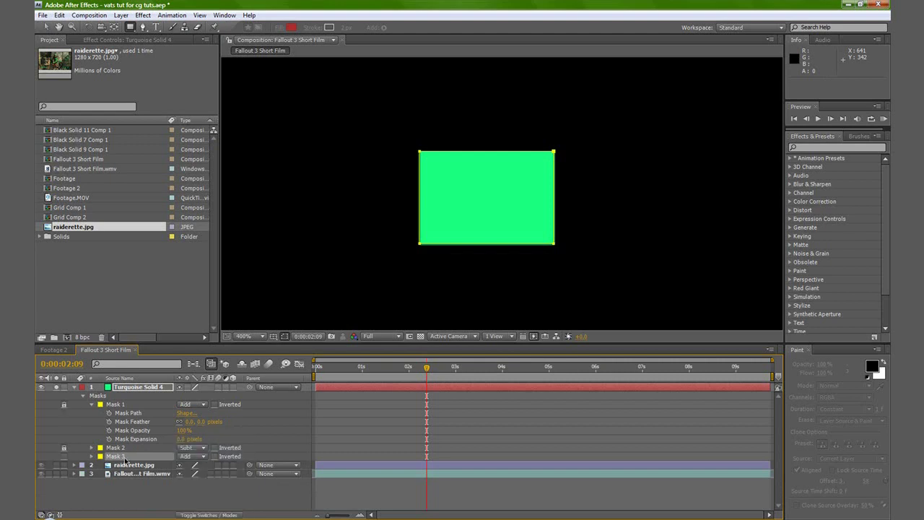
Reveal all mask properties of the solid and set Mask 3's expansion to -5 pixels.
left_click(124, 389)
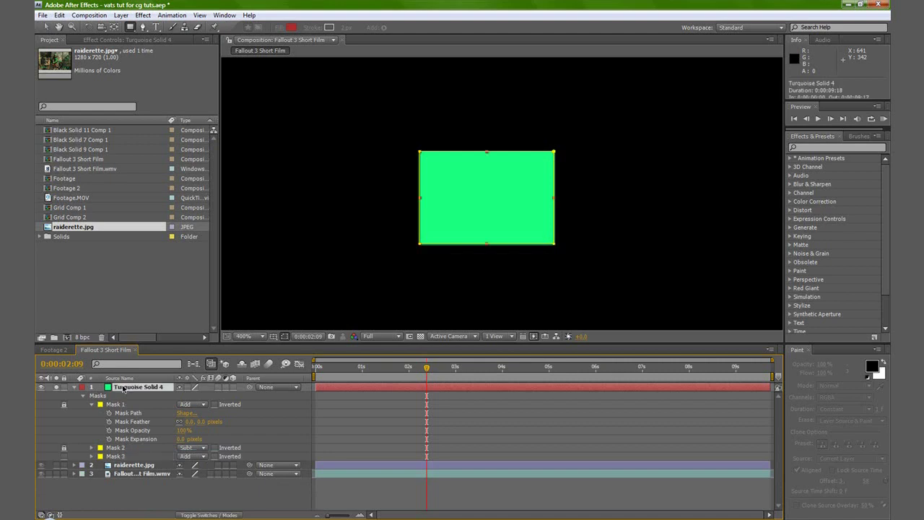
key("m")
key("m")
scroll(159, 460, "down", 3)
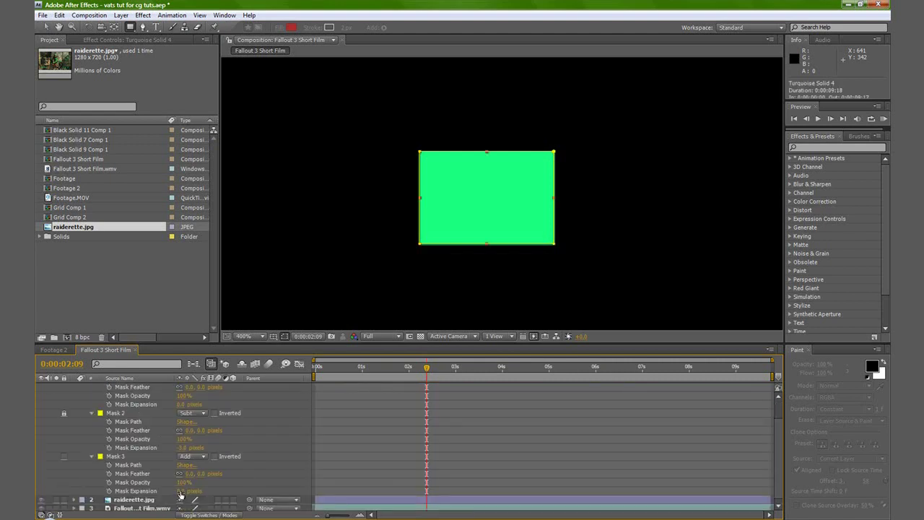
left_click_drag(181, 491, 177, 491)
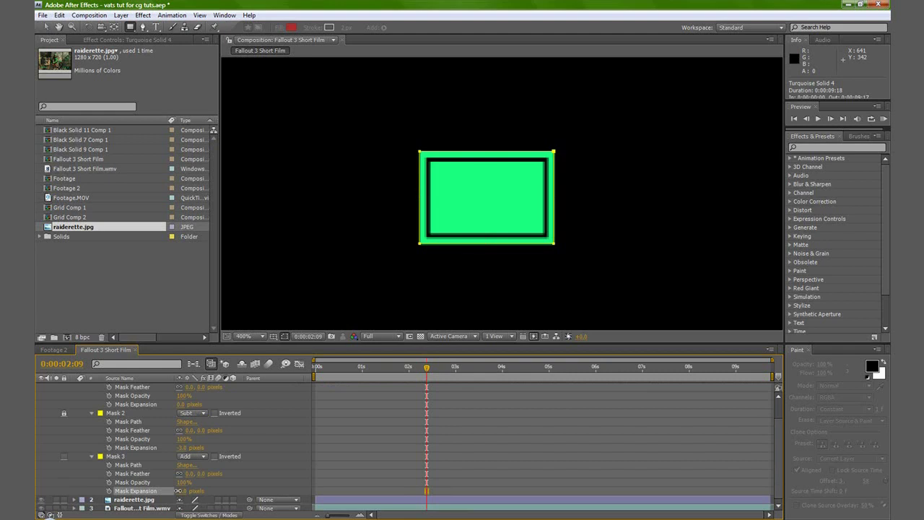
Raise the two lower corner points of Mask 3 to about half the box height, leaving a bar in the upper part.
left_click(45, 27)
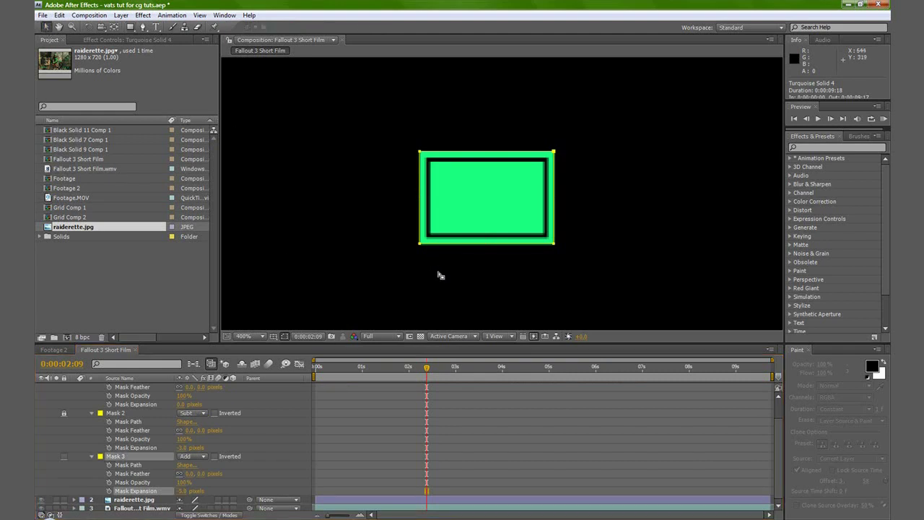
left_click(421, 244)
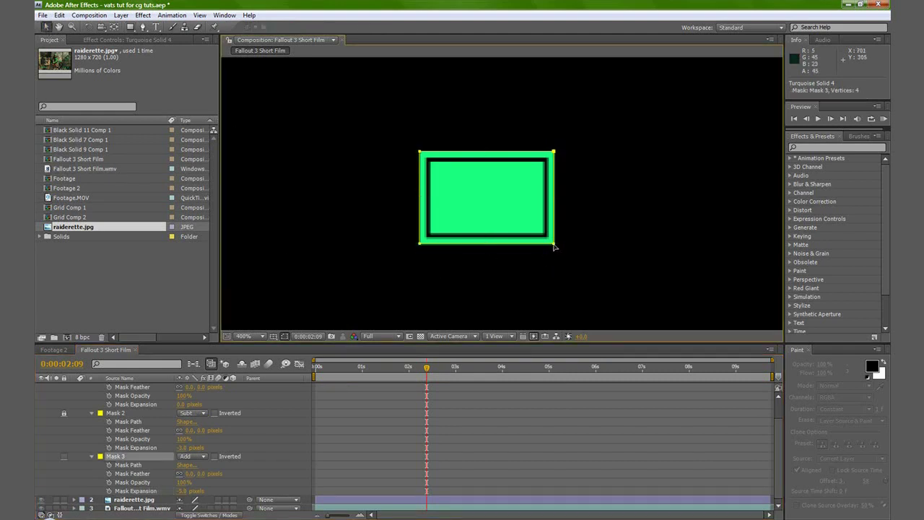
left_click_drag(554, 244, 553, 197)
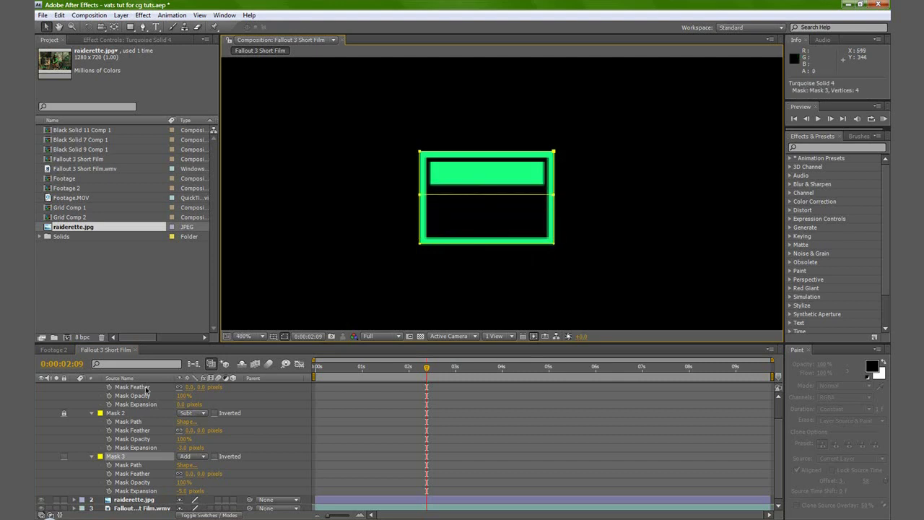
Unlock Mask 1 and Mask 2, turn off the solid's solo, and toggle its visibility to compare it with the reference image.
scroll(73, 461, "up", 1)
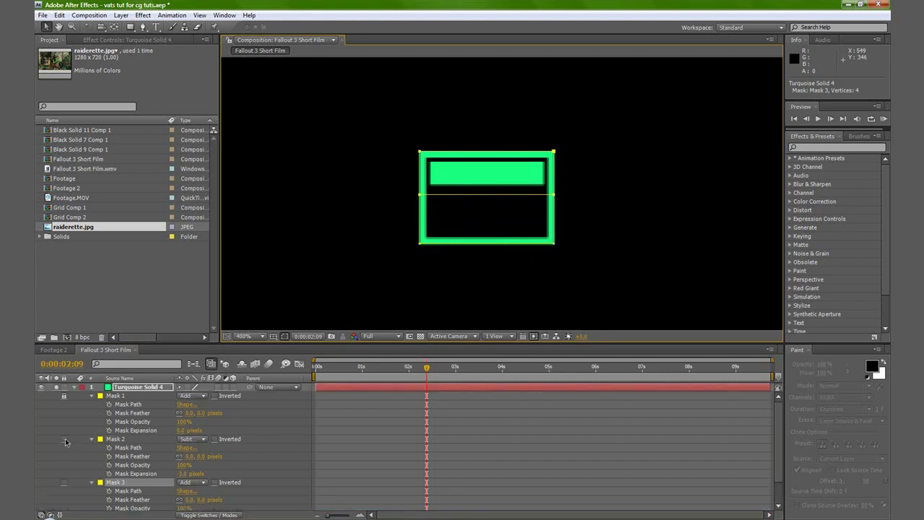
left_click(56, 388)
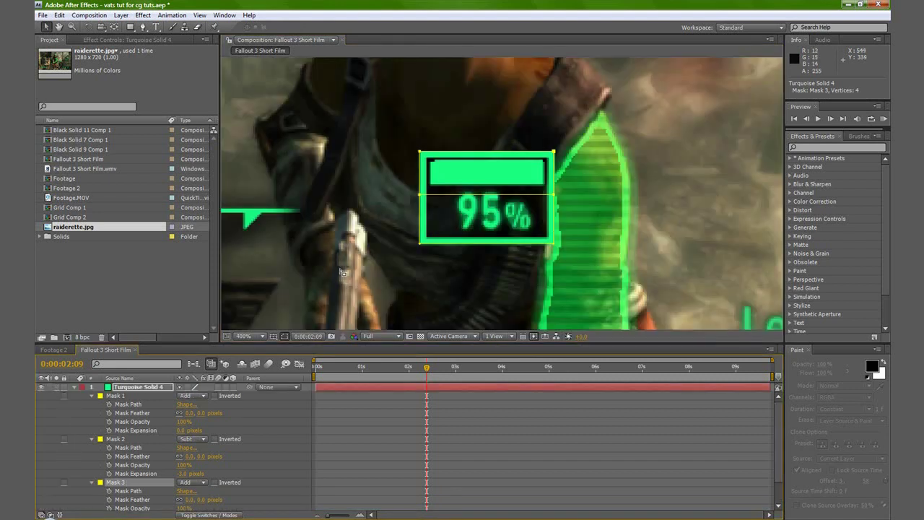
left_click(40, 387)
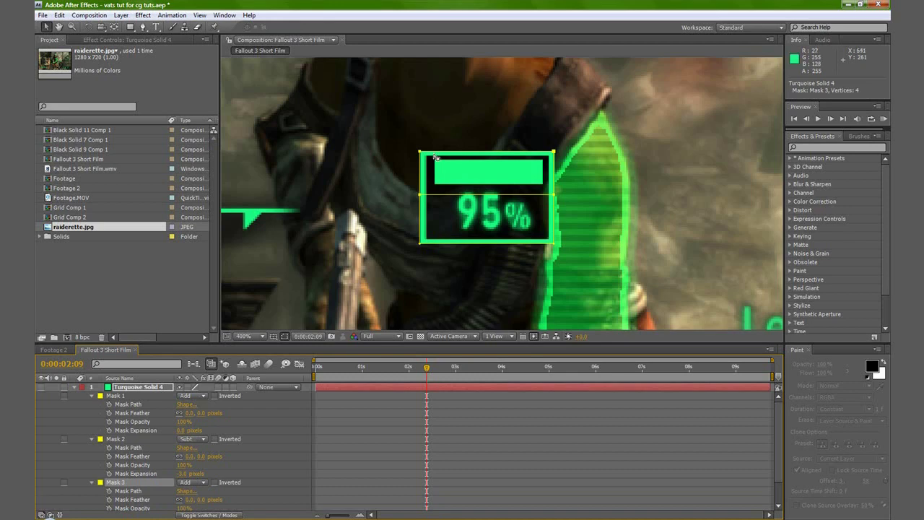
left_click(40, 388)
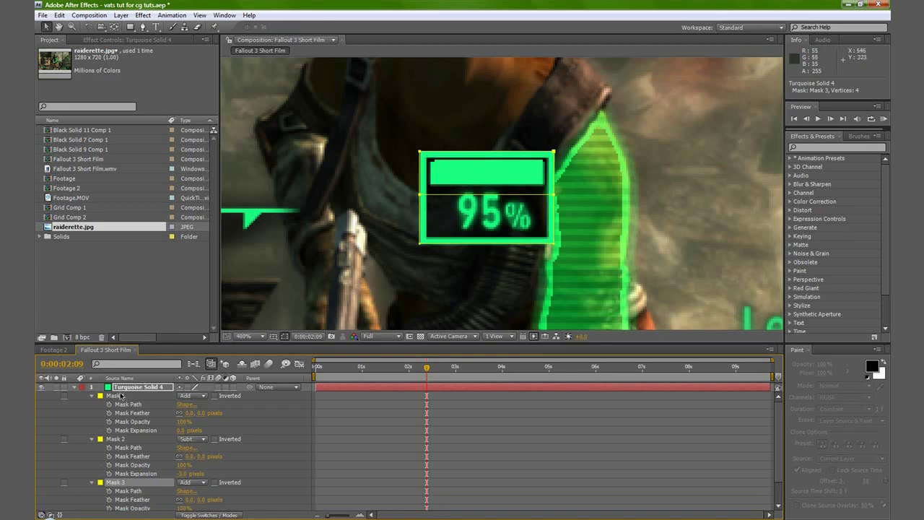
Collapse the turquoise solid's properties and rename the layer "Box Center".
left_click(72, 387)
left_click(123, 435)
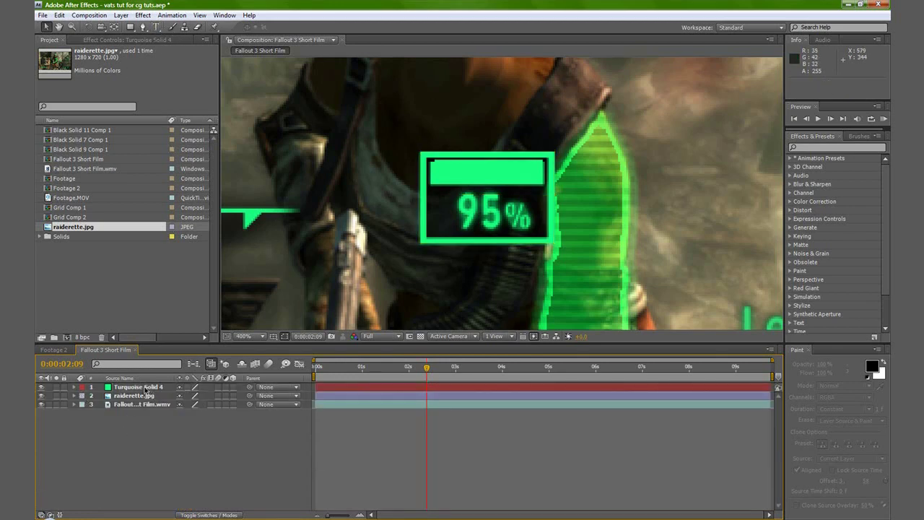
left_click(145, 388)
key("Return")
type("Box")
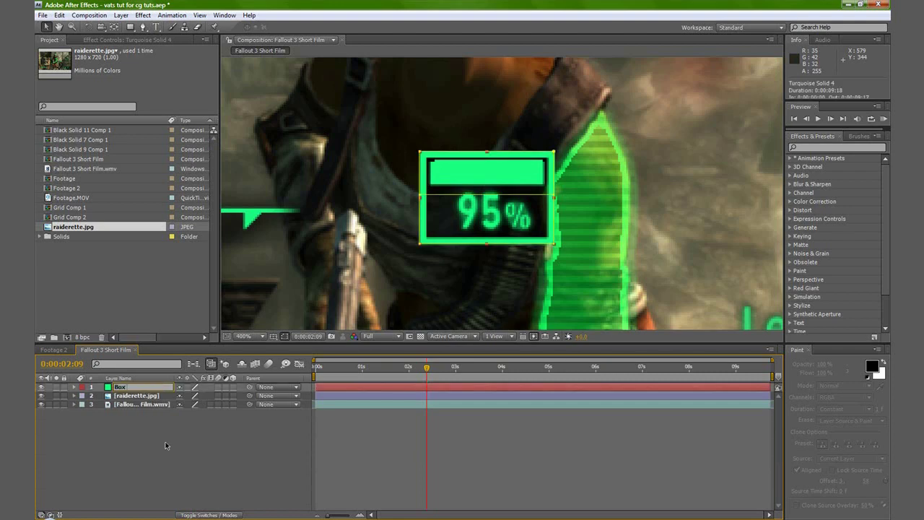
type(" Center")
key("Return")
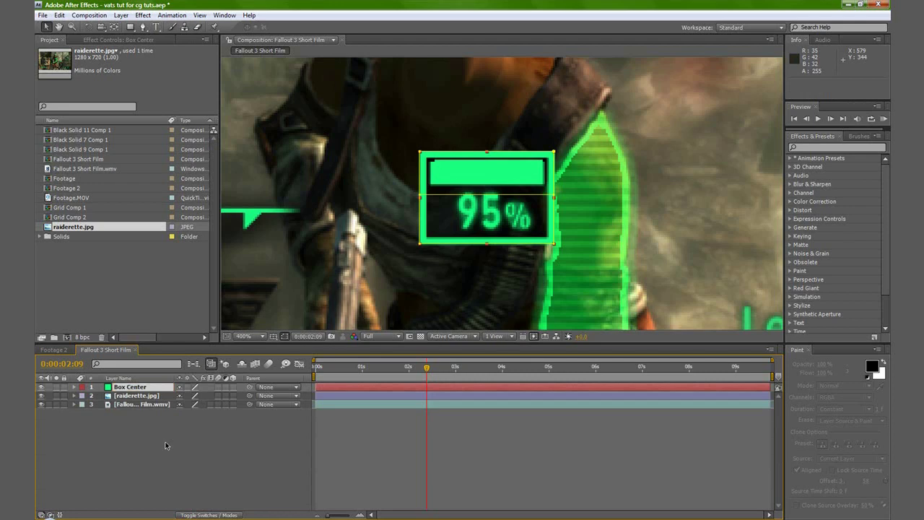
left_click(164, 445)
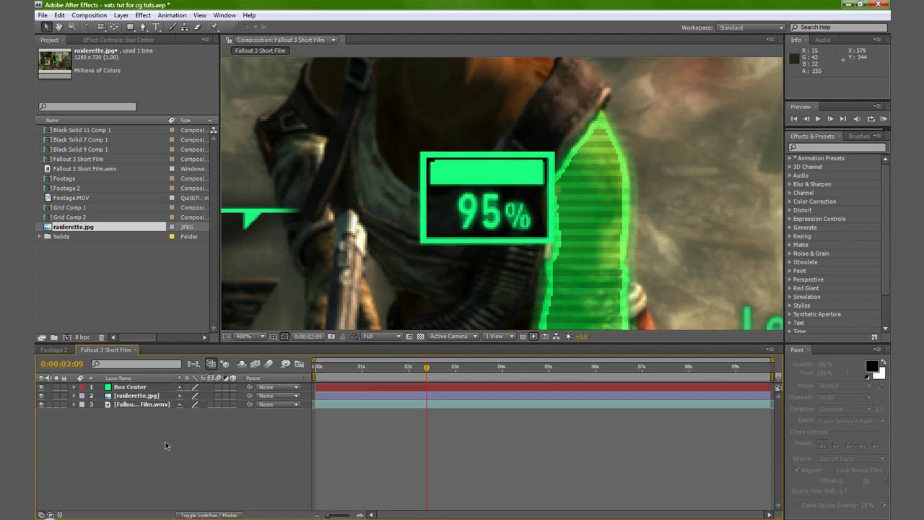
Create another turquoise solid layer above Box Center with the default solid settings.
left_click(130, 388)
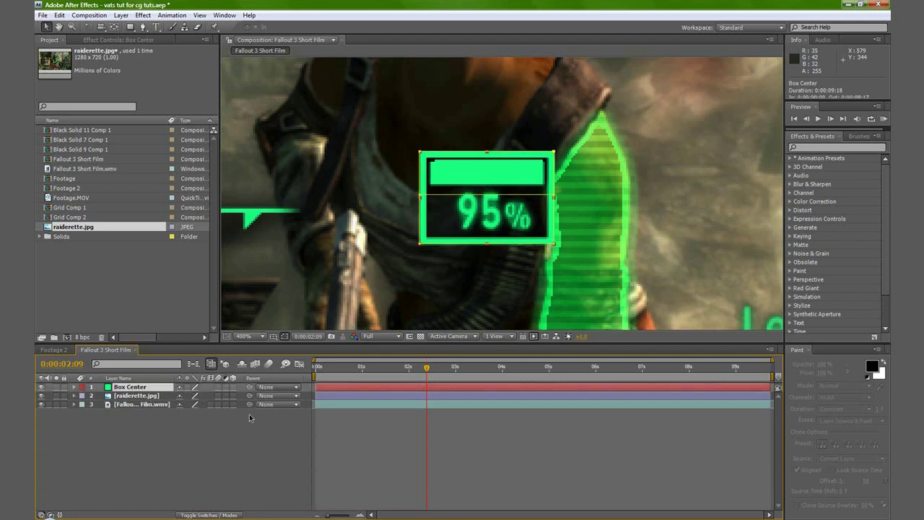
left_click(204, 440)
left_click(121, 15)
mouse_move(179, 27)
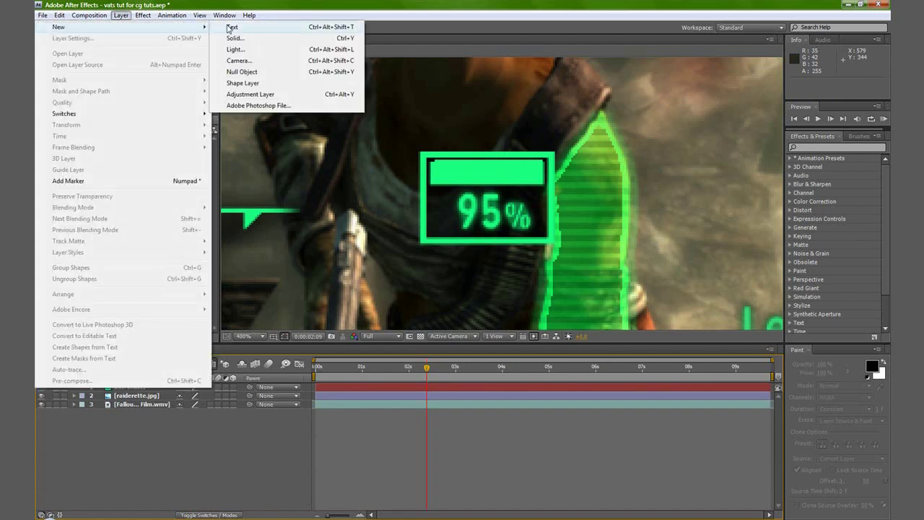
left_click(236, 38)
left_click(728, 285)
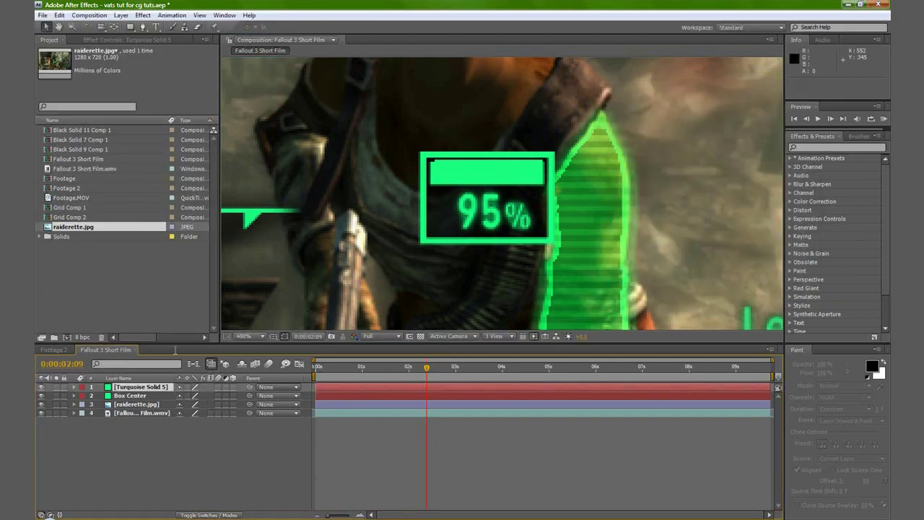
Set the new turquoise solid's opacity to 0% so the 67% box in the reference can be traced.
key("t")
left_click_drag(181, 395, 74, 404)
key("F2")
key("h")
left_click_drag(289, 289, 556, 305)
left_click_drag(455, 121, 474, 175)
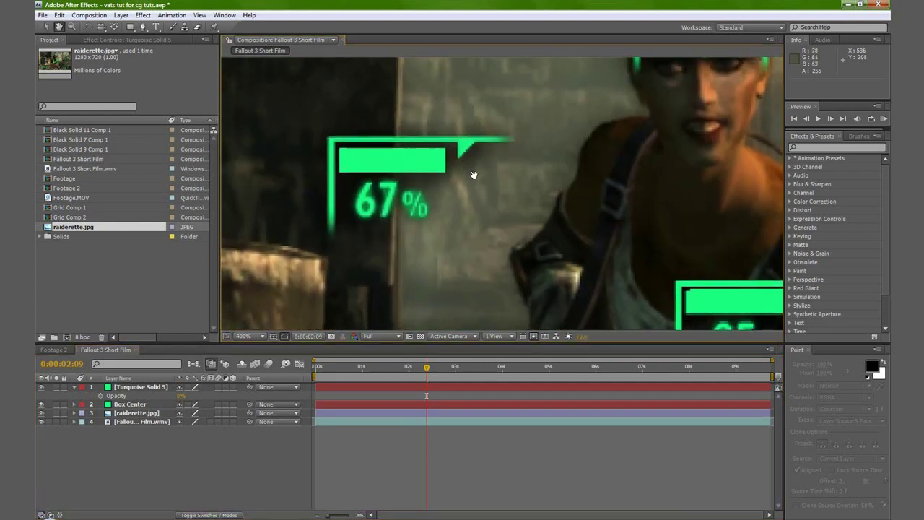
Draw a rectangular mask about 118 by 66 px around the 67% readout on the new solid and set the layer opacity to 100%.
left_click(130, 27)
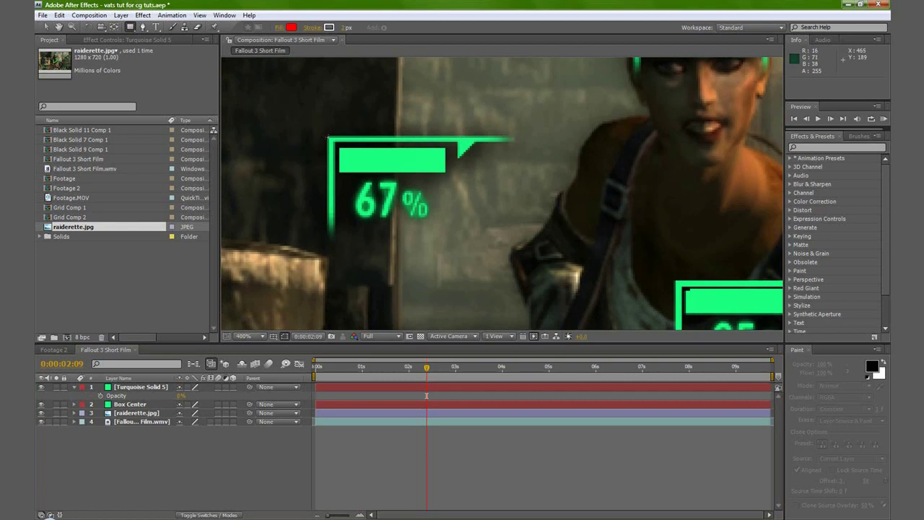
left_click_drag(329, 136, 365, 162)
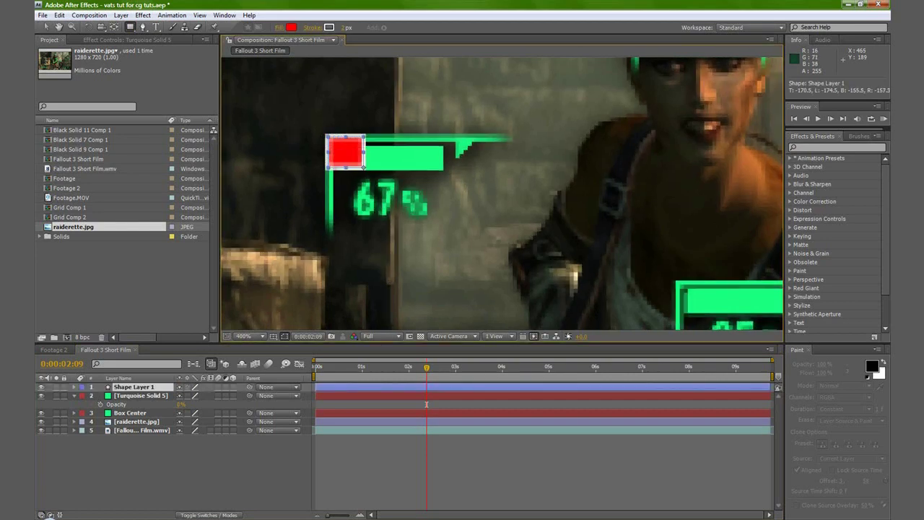
key("ctrl+z")
left_click(125, 388)
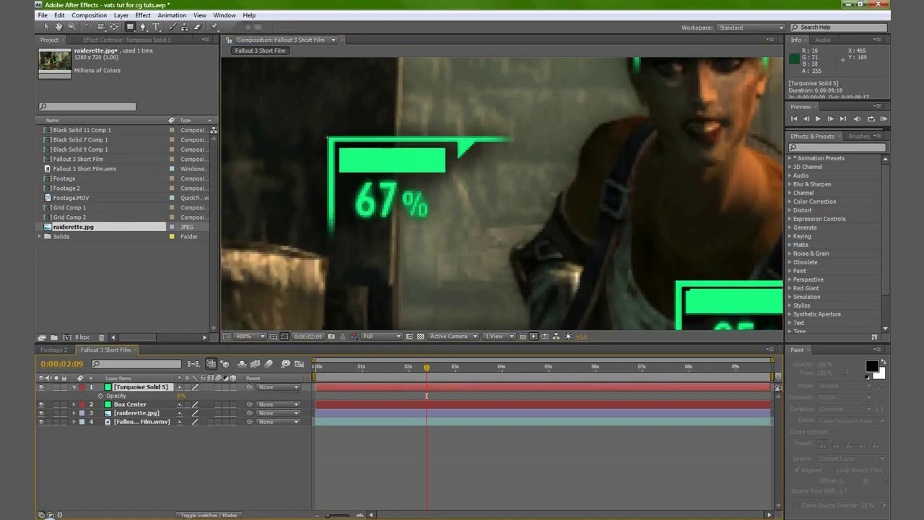
left_click_drag(328, 137, 566, 271)
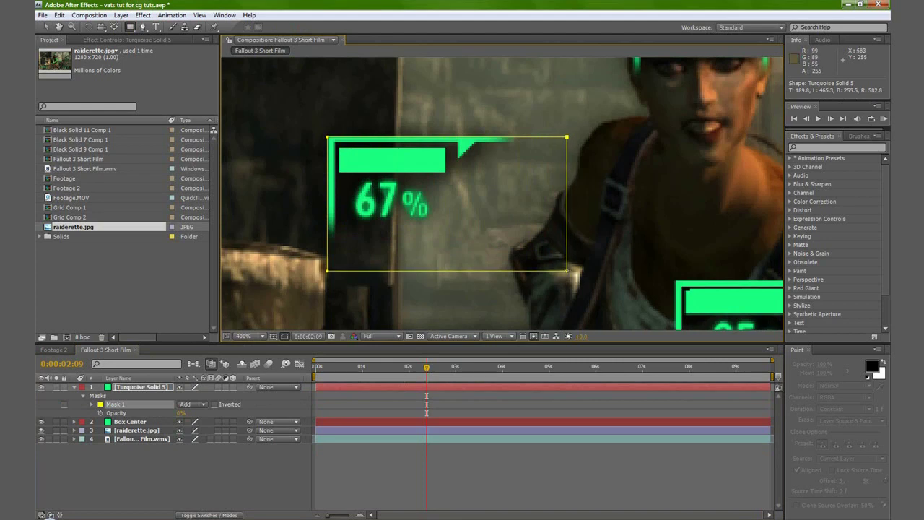
left_click_drag(180, 413, 366, 421)
Duplicate Mask 1 on the new solid and set the copy's mode to Subtract.
left_click(130, 390)
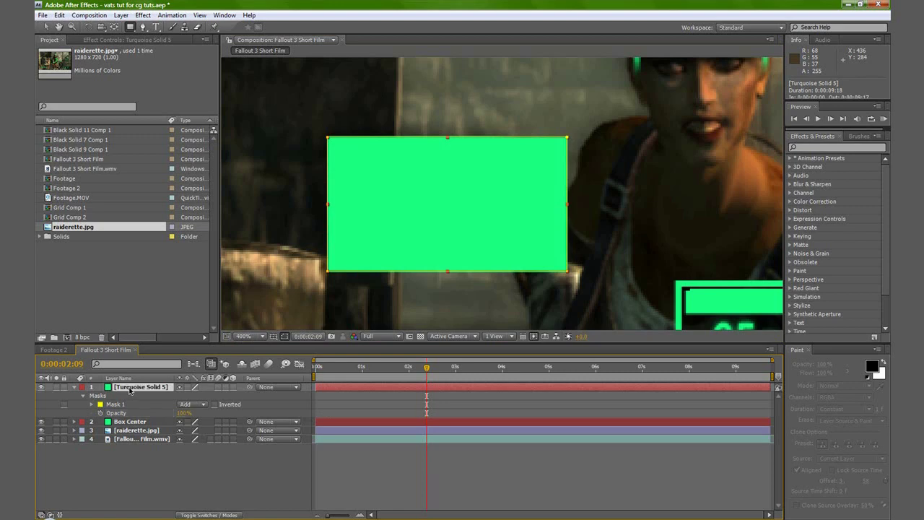
left_click(118, 406)
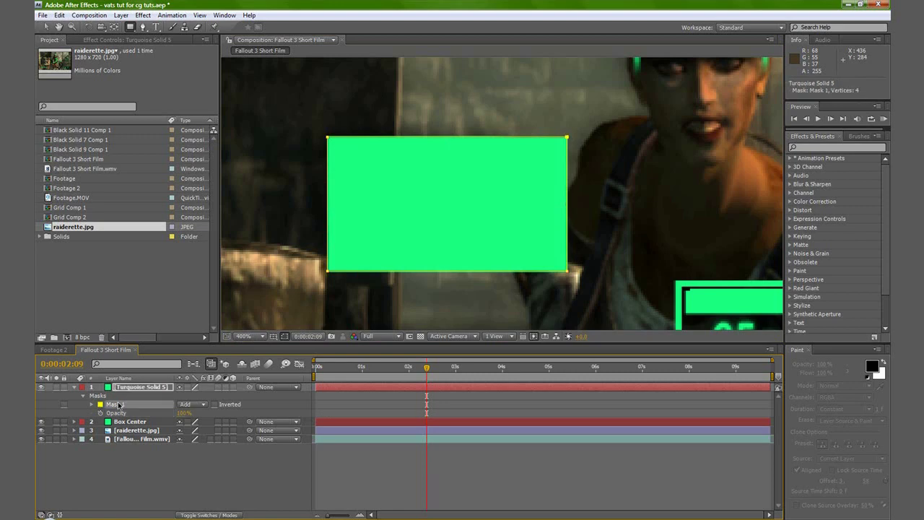
key("ctrl+d")
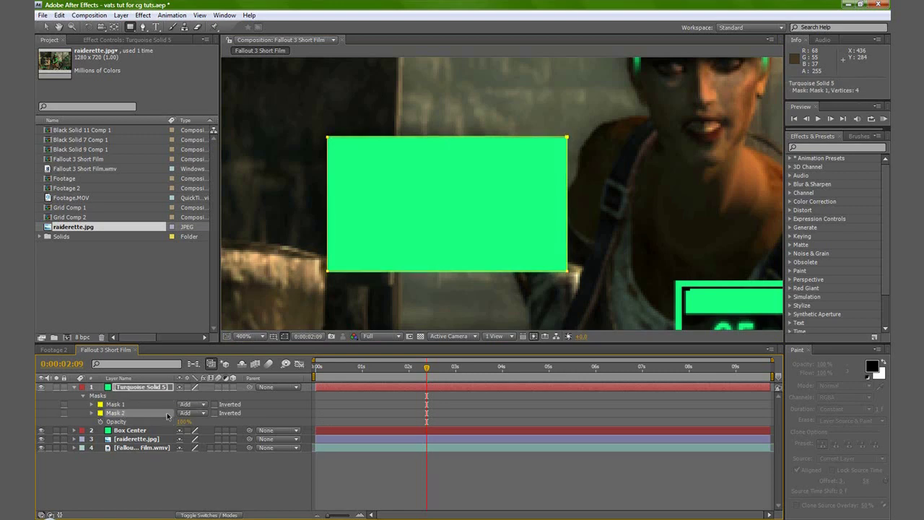
left_click(206, 413)
left_click(207, 423)
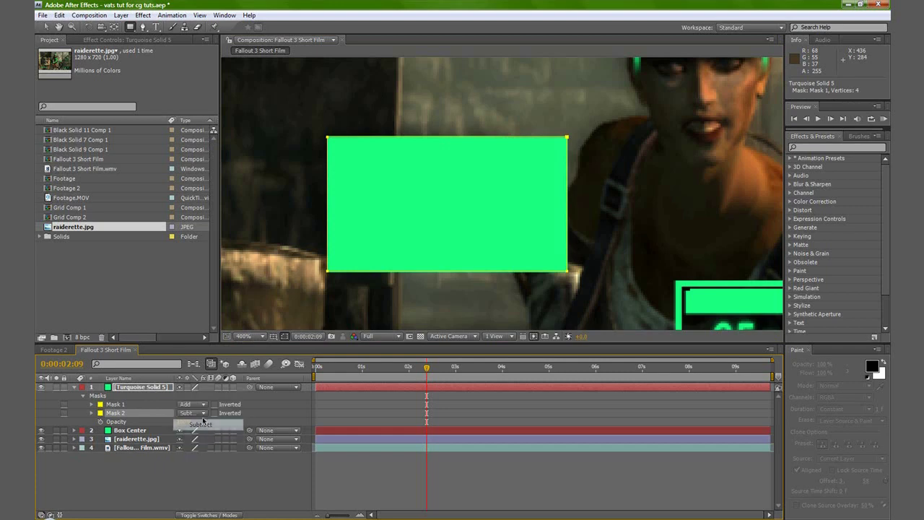
Reveal the new solid's mask properties and set the subtracting mask's expansion to -3 pixels.
left_click(154, 387)
key("m")
key("m")
key("m")
key("m")
key("m")
left_click_drag(182, 478, 178, 475)
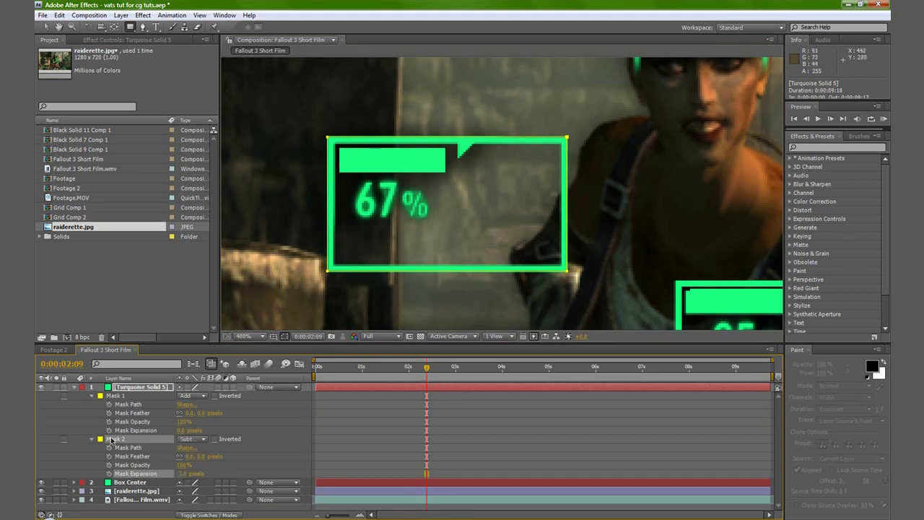
Duplicate Mask 1 again, place the copy below Mask 2, and lock Mask 1 and Mask 2.
left_click(117, 396)
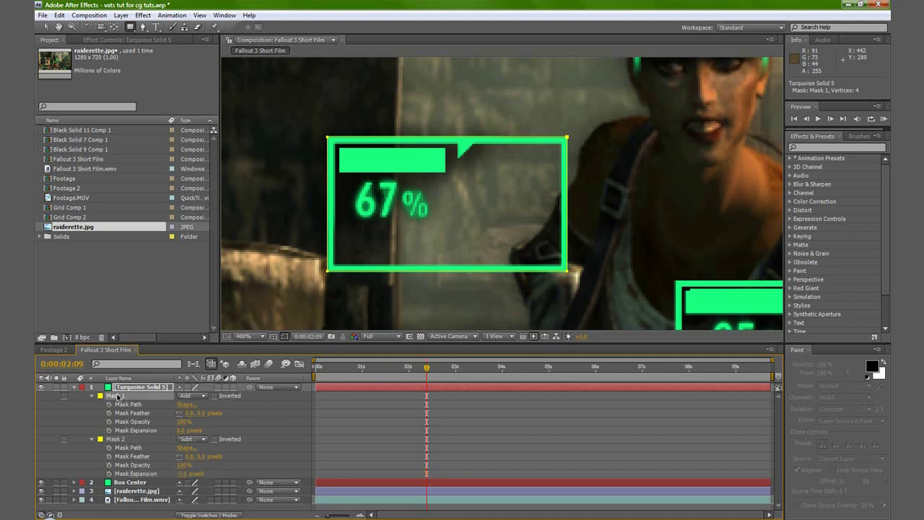
key("ctrl+d")
left_click_drag(116, 452, 119, 495)
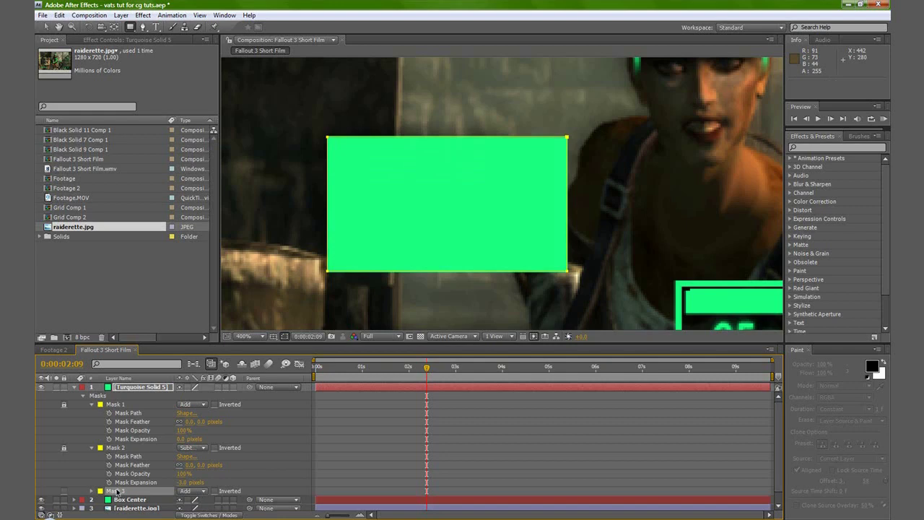
Reveal the properties of the new solid's Mask 3 and set its expansion to -5 pixels.
key("m")
key("m")
scroll(120, 466, "down", 3)
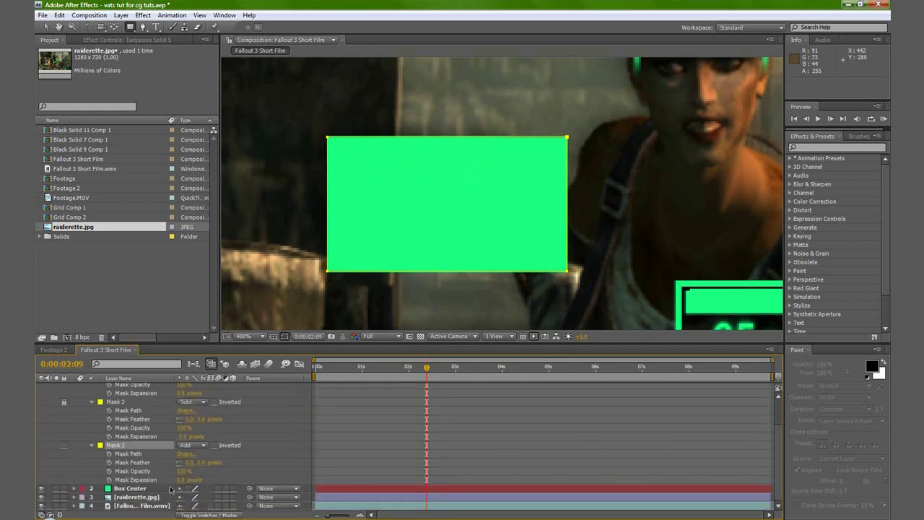
mouse_move(180, 480)
left_mouse_down()
mouse_move(189, 480)
mouse_move(176, 480)
left_mouse_up()
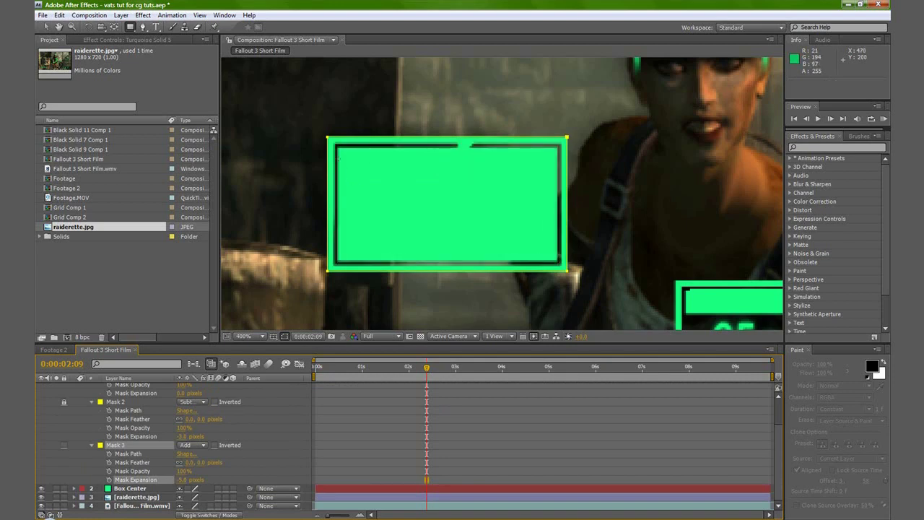
Shrink Mask 3 to a short bar in the frame's upper-left corner by moving its right edge inward and its bottom edge up.
left_click(46, 26)
left_click(566, 272)
left_click(567, 272)
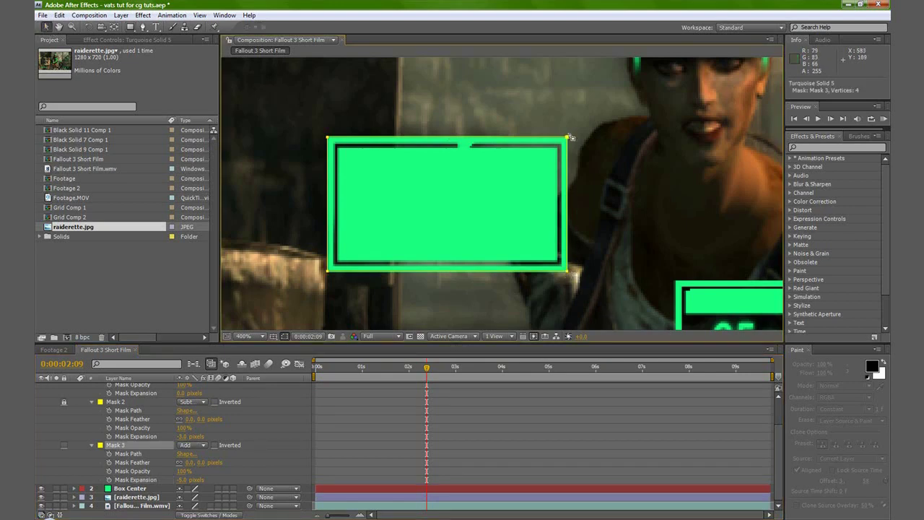
left_click_drag(568, 139, 461, 144)
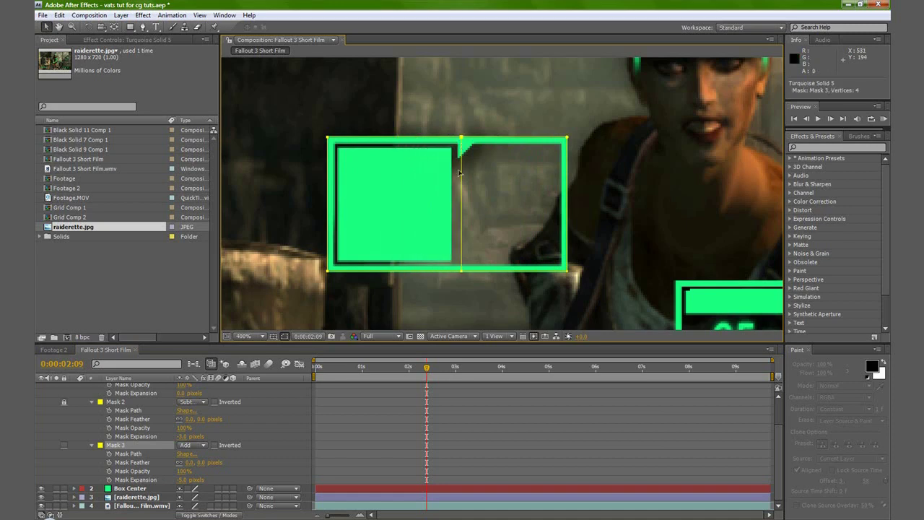
left_click_drag(476, 287, 337, 184)
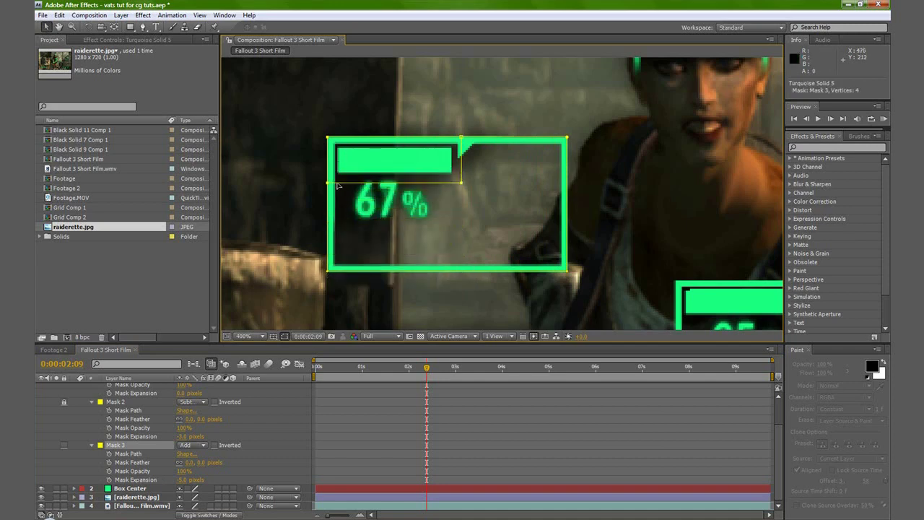
left_click(366, 280)
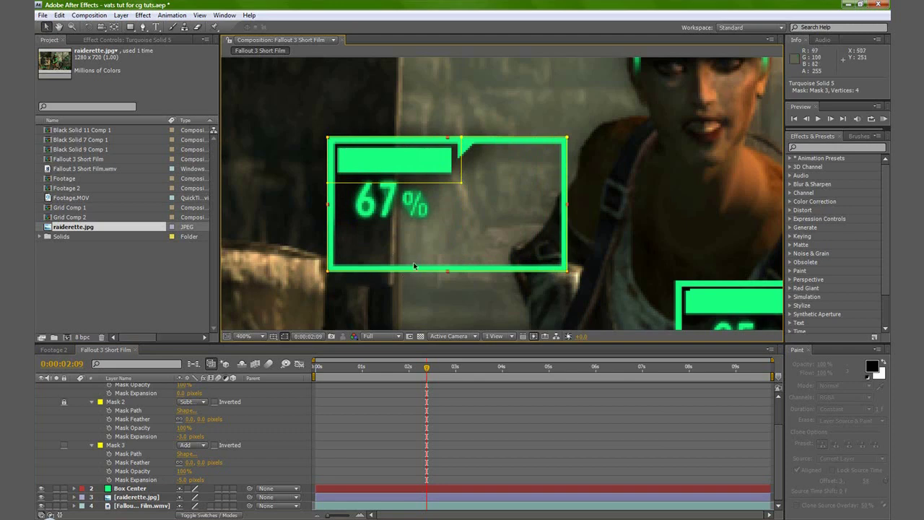
left_click(404, 294)
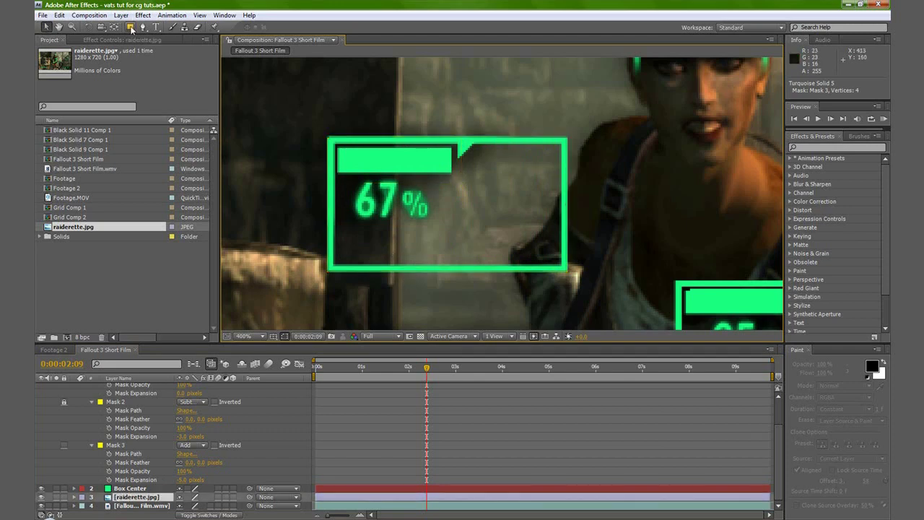
Draw two rectangular masks on Turquoise Solid 5, one covering the frame's lower part and one covering its right side.
left_click(130, 27)
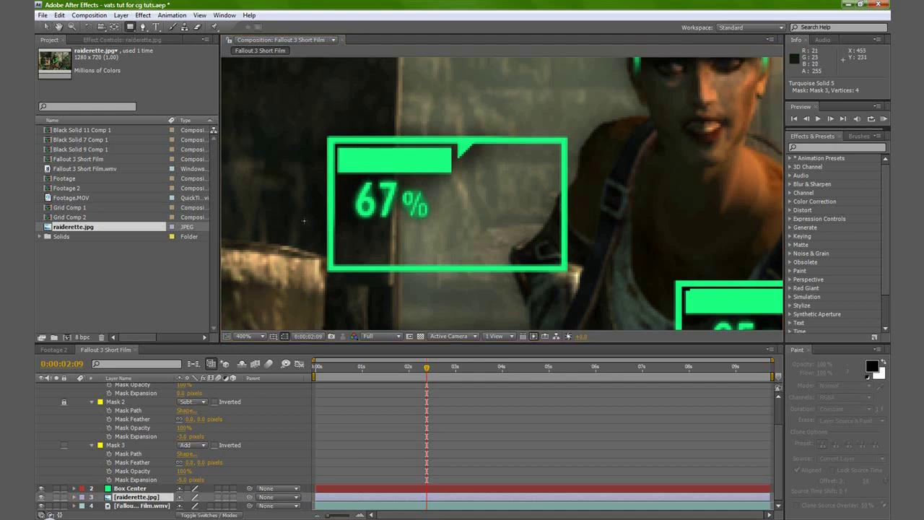
left_click_drag(302, 218, 637, 297)
key("ctrl+z")
scroll(120, 424, "up", 2)
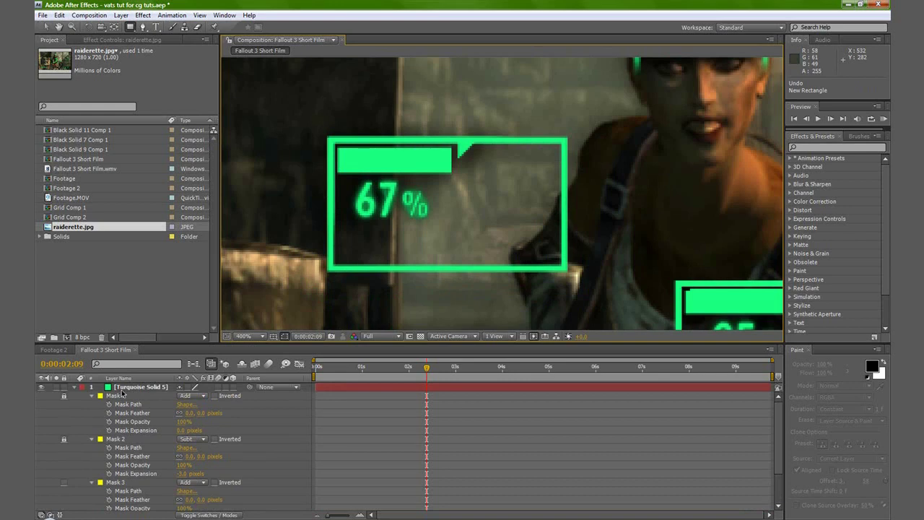
left_click(121, 393)
mouse_move(418, 245)
left_mouse_down()
mouse_move(532, 211)
mouse_move(596, 210)
left_mouse_up()
left_click_drag(490, 106, 618, 320)
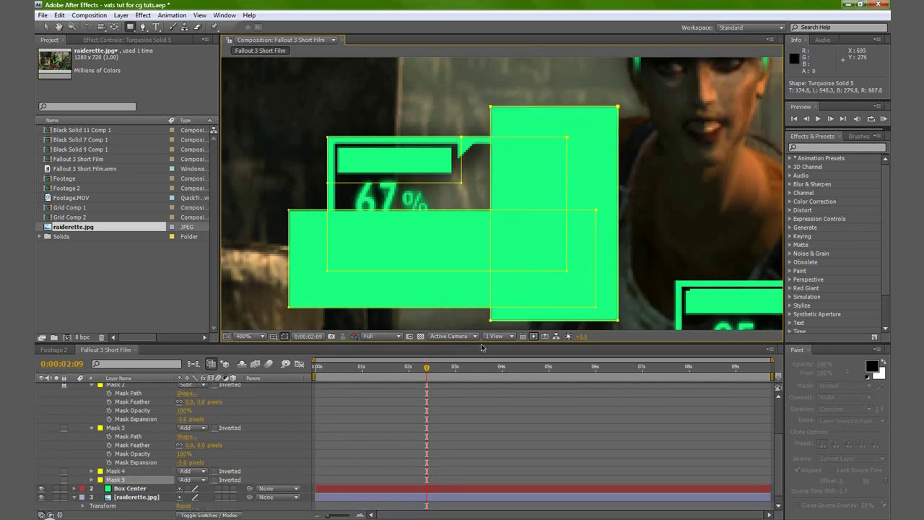
Set the modes of Mask 4 and Mask 5 to Subtract.
left_click(205, 473)
left_click(201, 466)
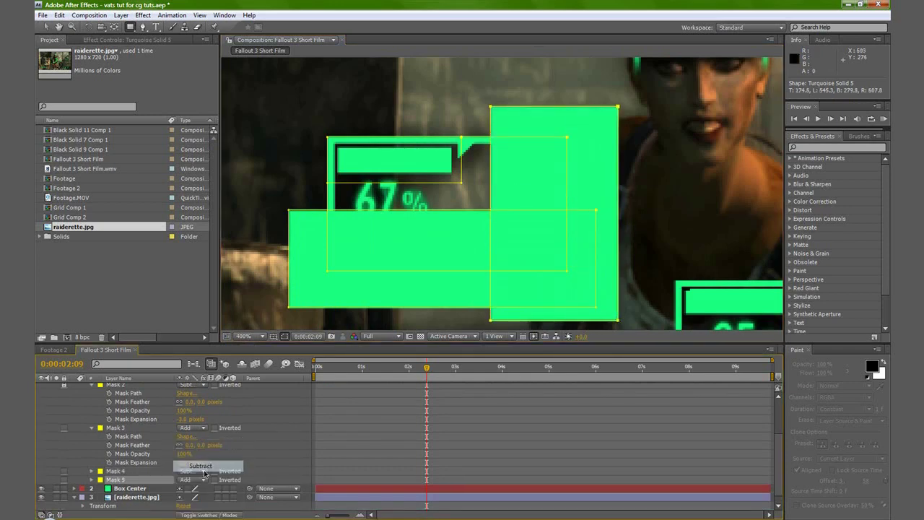
left_click(204, 479)
left_click(201, 466)
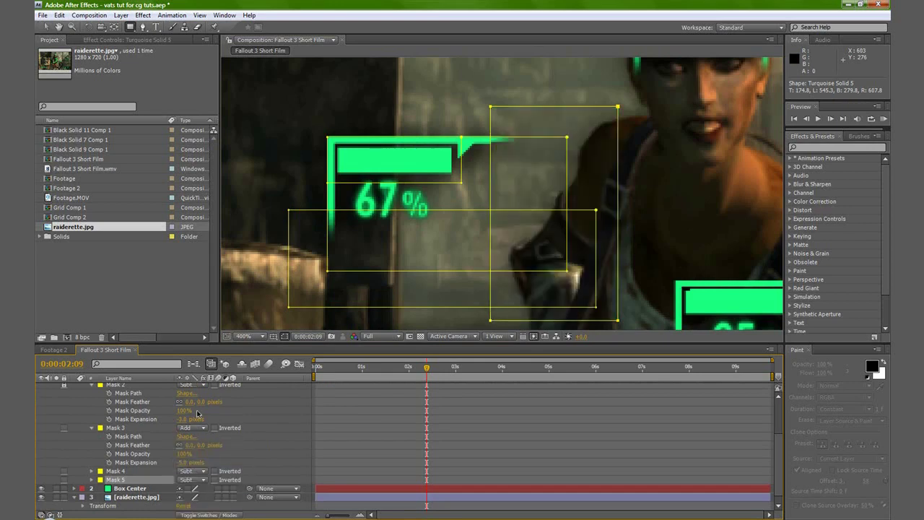
Solo the Turquoise Solid 5 layer.
scroll(63, 433, "up", 2)
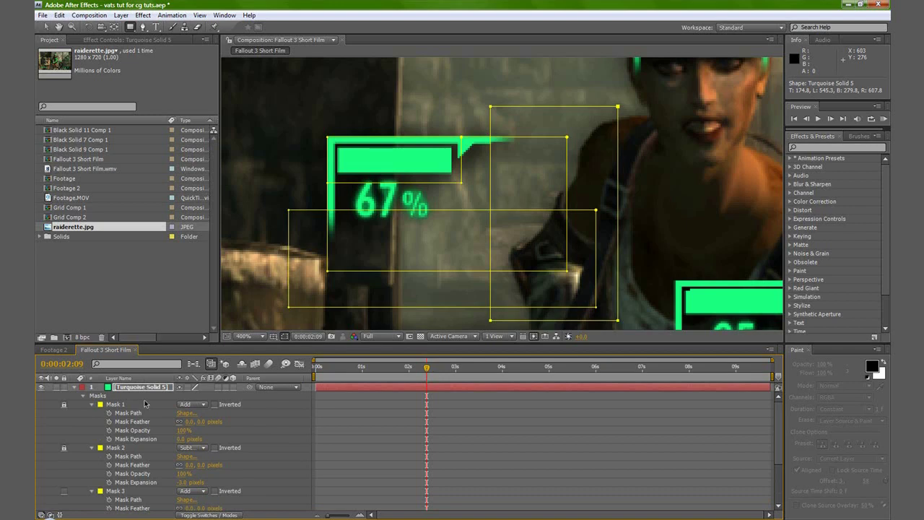
scroll(151, 413, "down", 2)
scroll(151, 413, "up", 2)
left_click(56, 387)
scroll(134, 436, "down", 2)
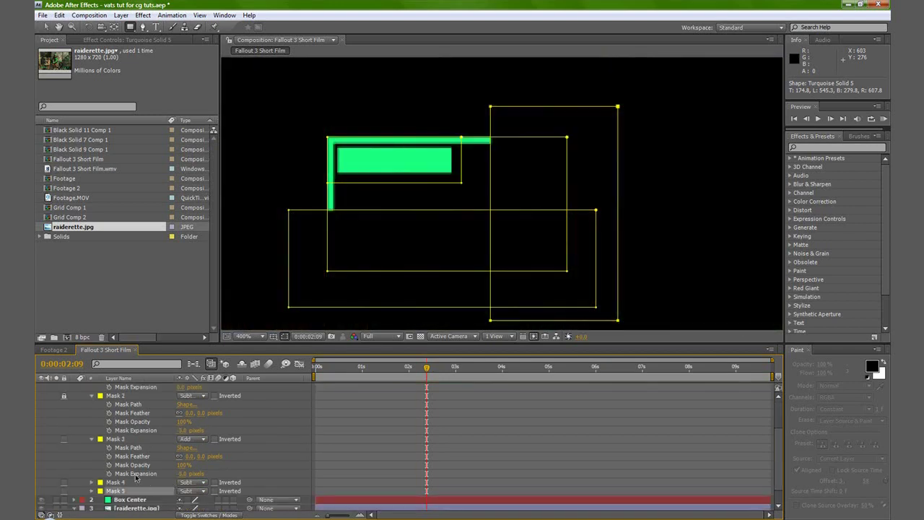
Show only the solid's mask feather properties and feather Mask 4 by 12 pixels and Mask 5 by 15 pixels.
key("u")
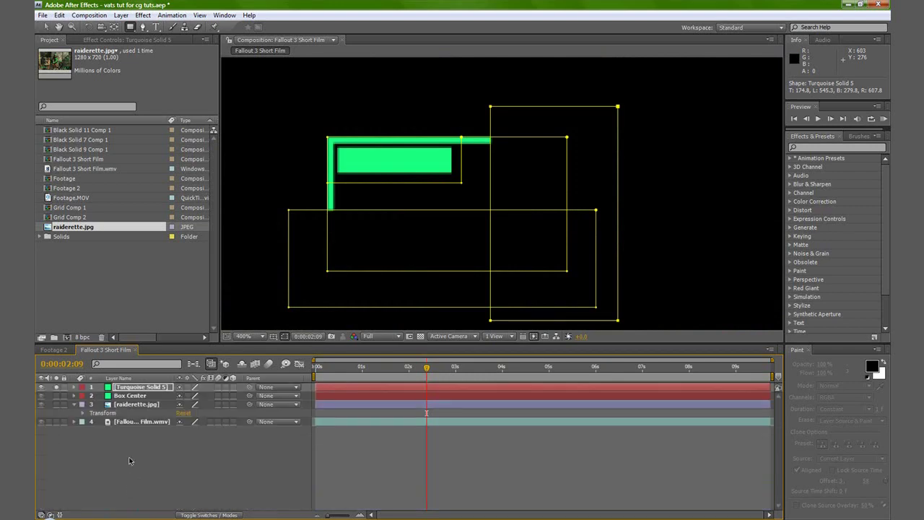
left_click(128, 392)
key("f")
scroll(127, 406, "down", 1)
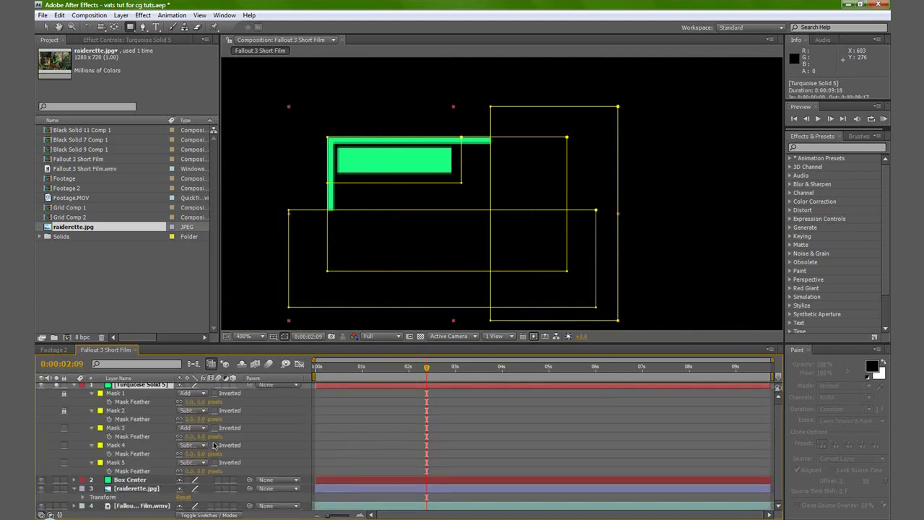
left_click_drag(192, 453, 208, 471)
left_click(318, 267)
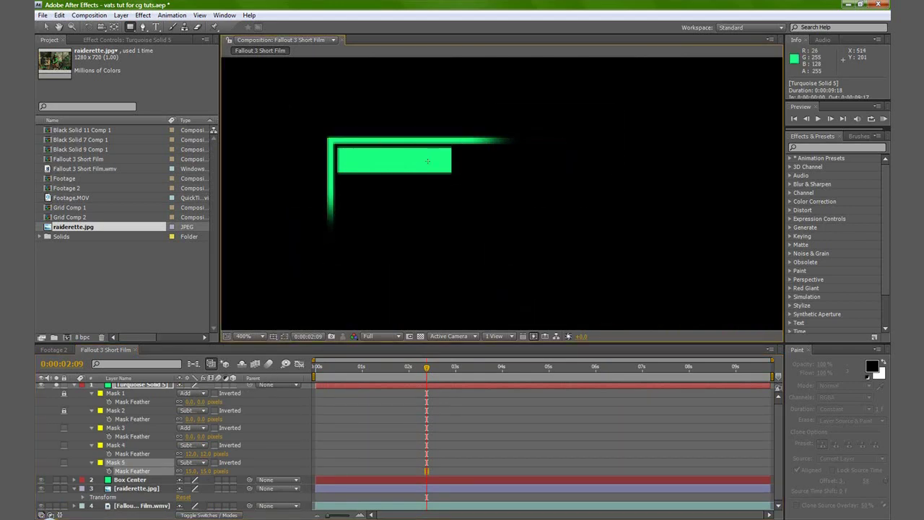
Unsolo the solid, unlock its masks, and draw a closed triangular Pen mask over the notch beneath the frame's top bar.
scroll(81, 416, "up", 1)
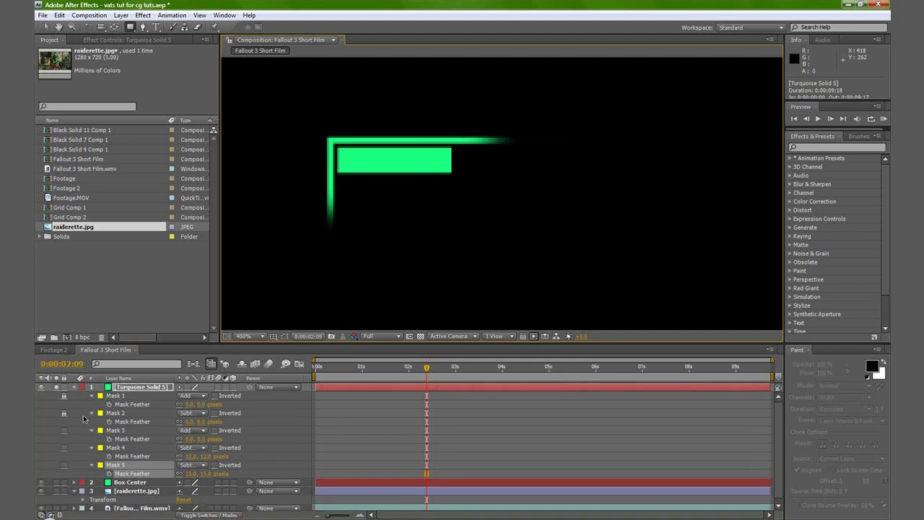
left_click(56, 387)
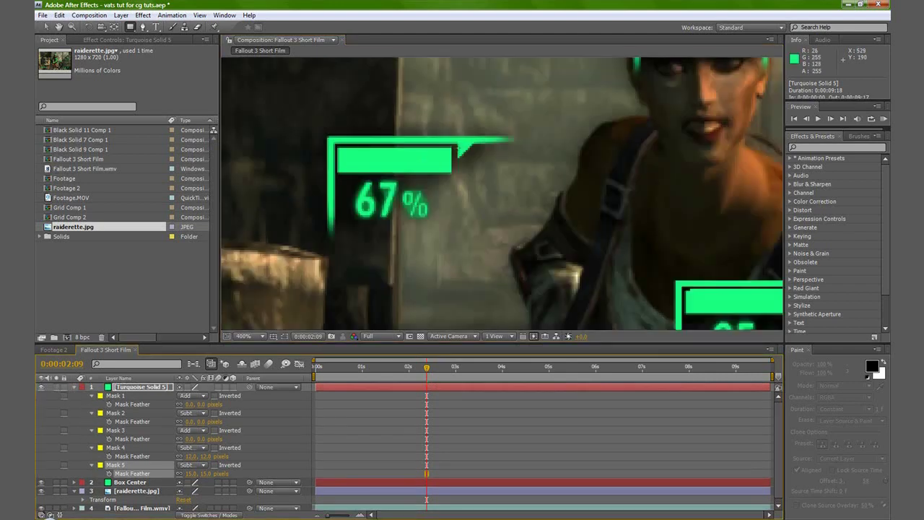
left_click(142, 29)
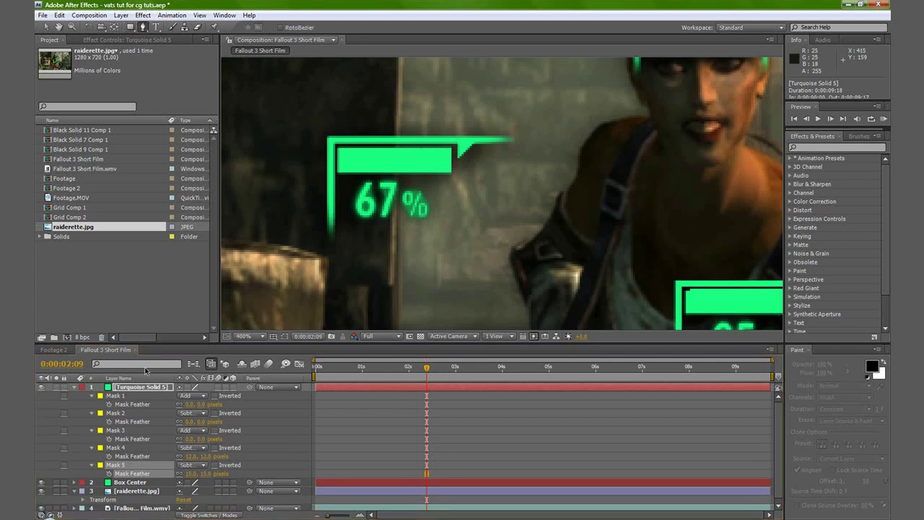
left_click(139, 390)
scroll(499, 161, "up", 2)
left_click_drag(444, 220, 541, 390)
left_click(426, 149)
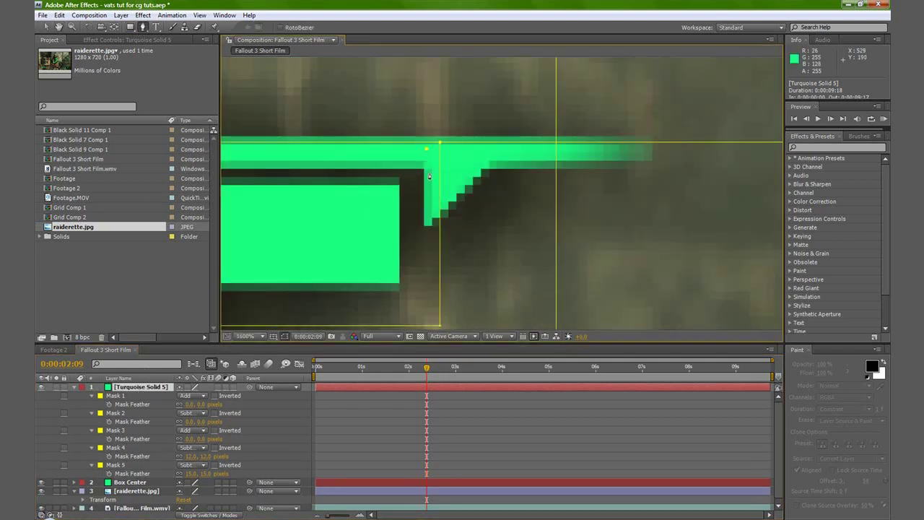
left_click(426, 225)
left_click(499, 152)
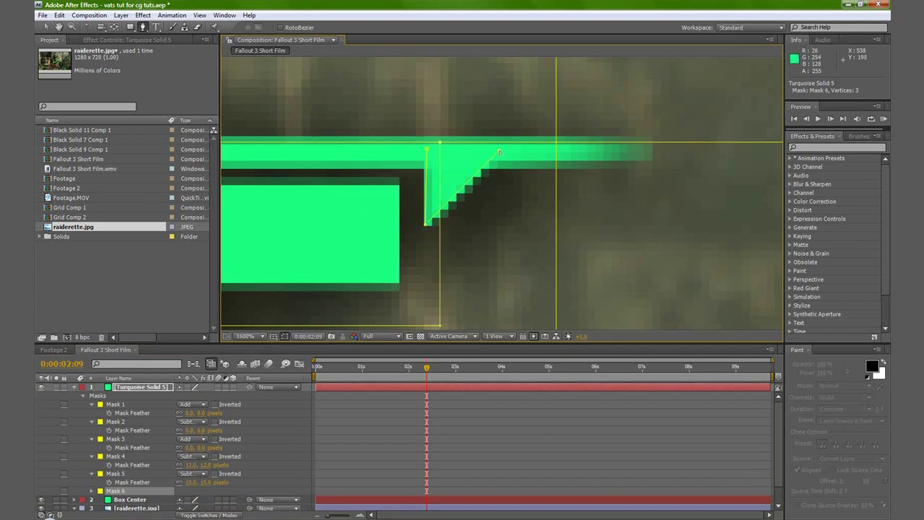
left_click(426, 149)
Solo Turquoise Solid 5 and hide the mask outlines to inspect the box shape on its own.
scroll(446, 197, "down", 1)
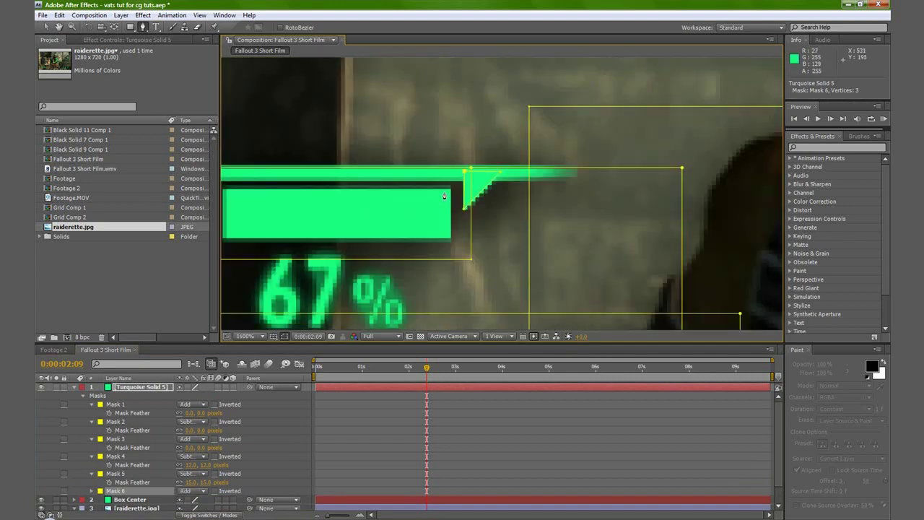
key("space")
left_click_drag(508, 231, 544, 181)
key("space")
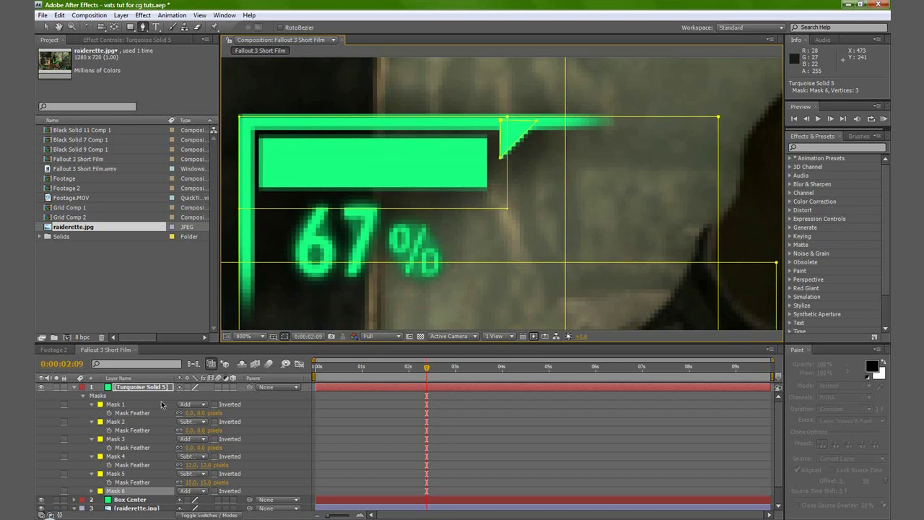
left_click(56, 387)
left_click(45, 26)
left_click(465, 279)
left_click(284, 337)
key("comma")
key("comma")
key("period")
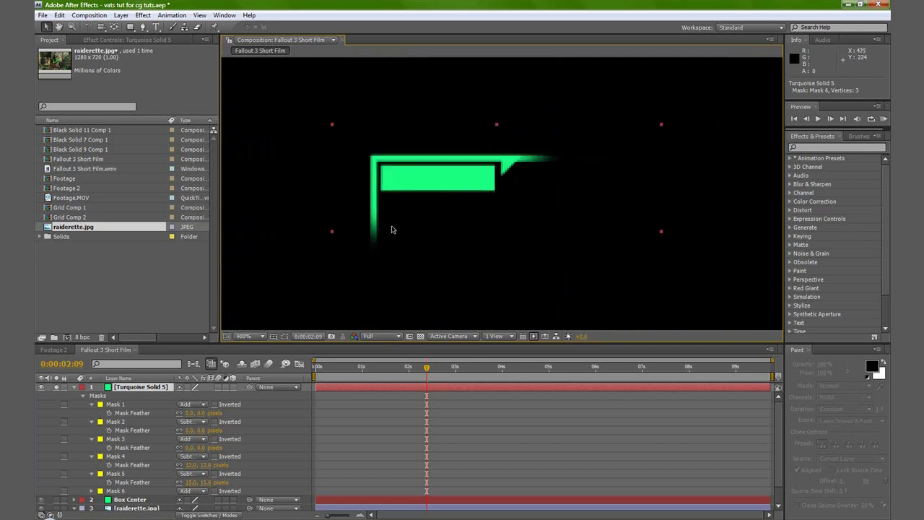
key("period")
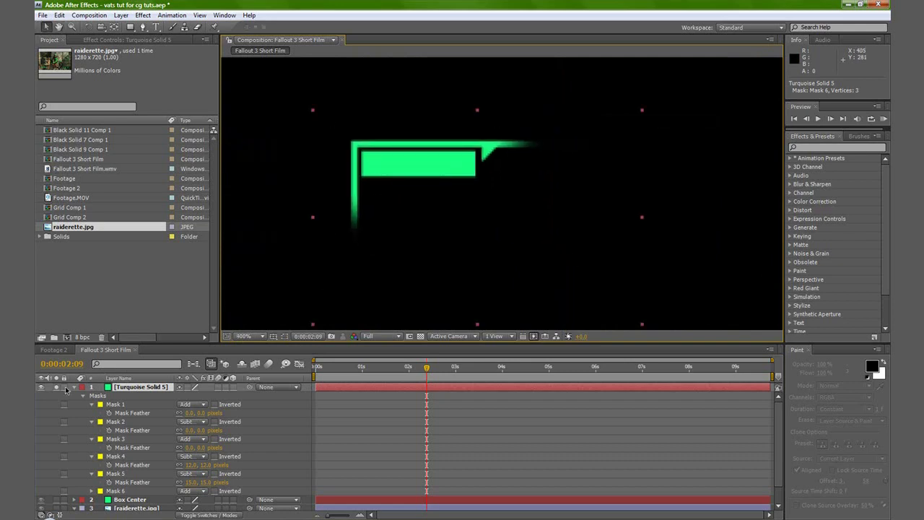
Collapse and unsolo Turquoise Solid 5, and rename the layer "Left Box".
left_click(75, 388)
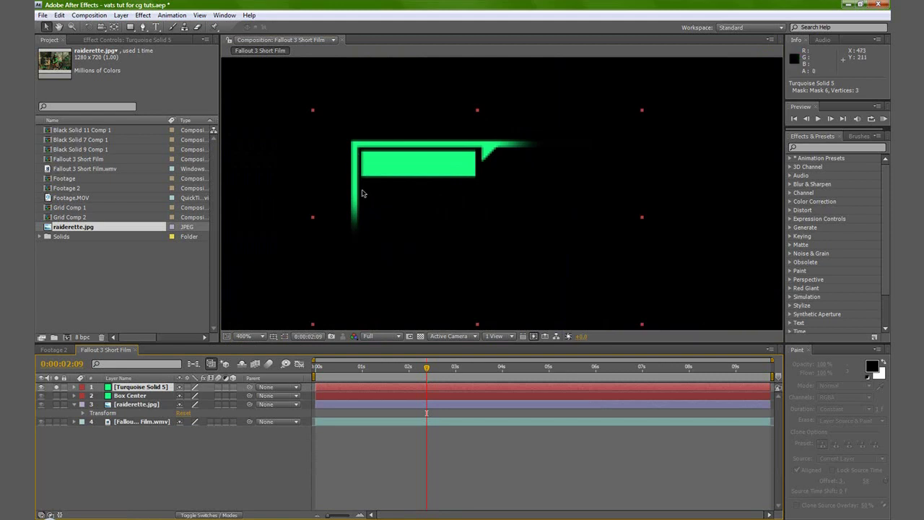
left_click(58, 388)
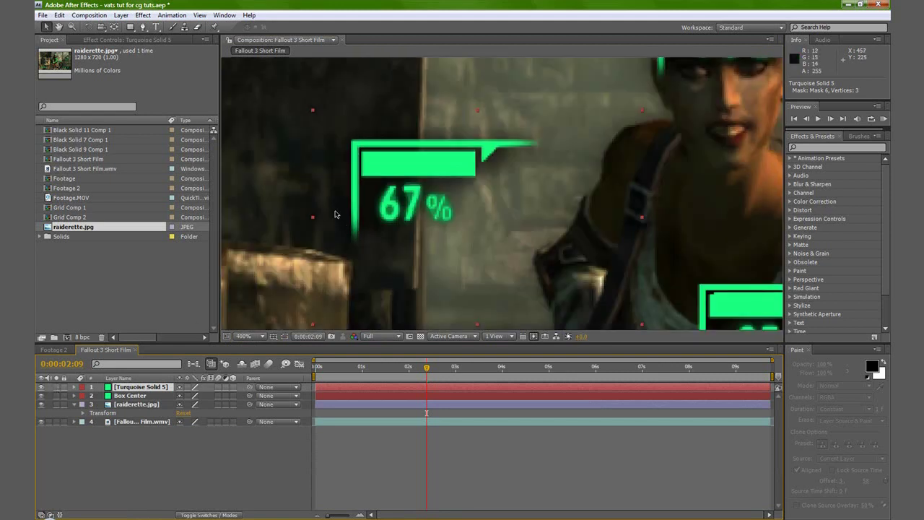
key("Return")
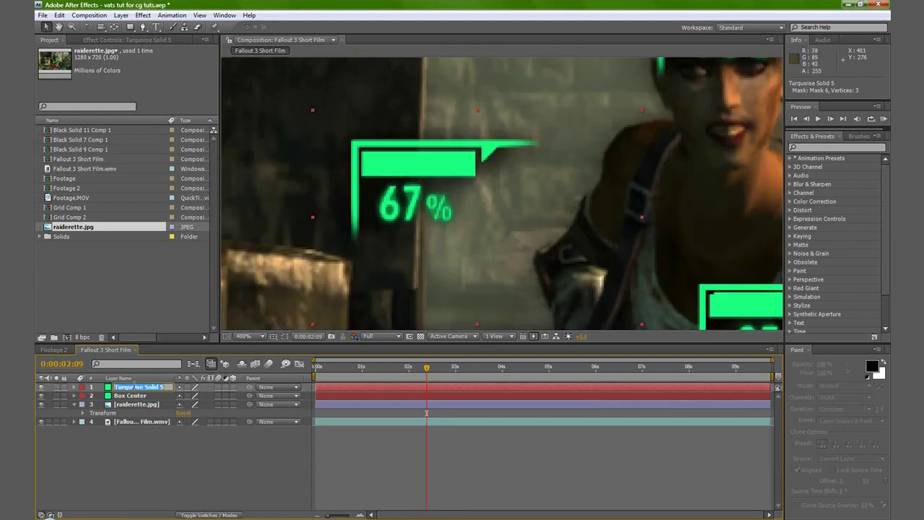
type("Left Box")
key("Return")
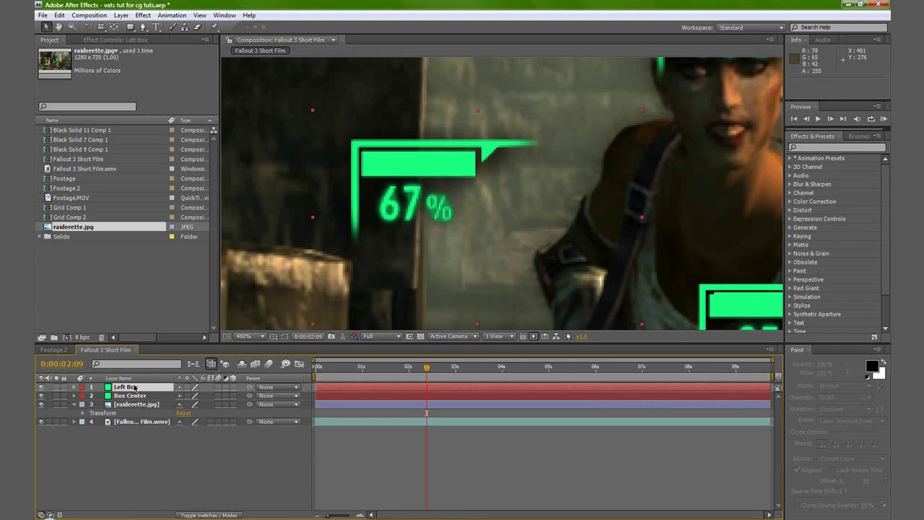
Duplicate the Left Box layer and rename the copy "Right Box".
key("ctrl+d")
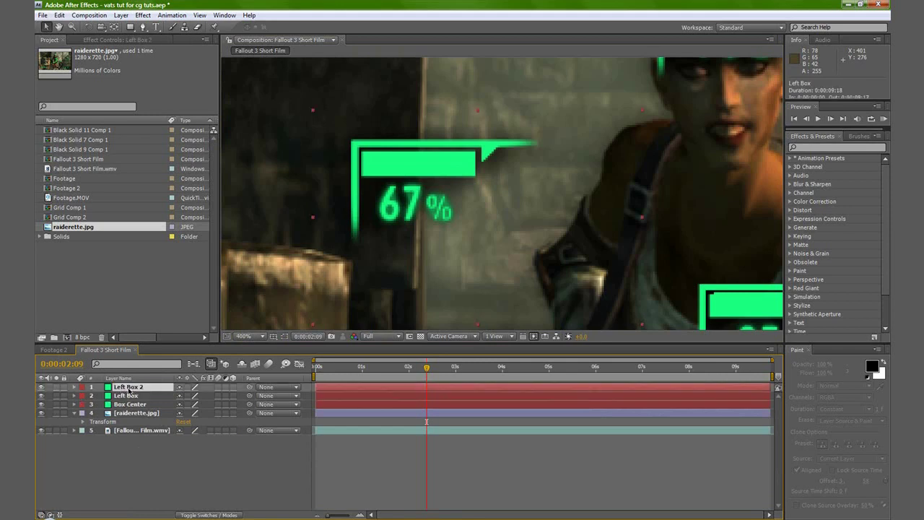
key("Return")
type("Right Box")
key("Return")
Mirror Right Box horizontally by unlinking its scale and setting the horizontal value to -100%.
key("s")
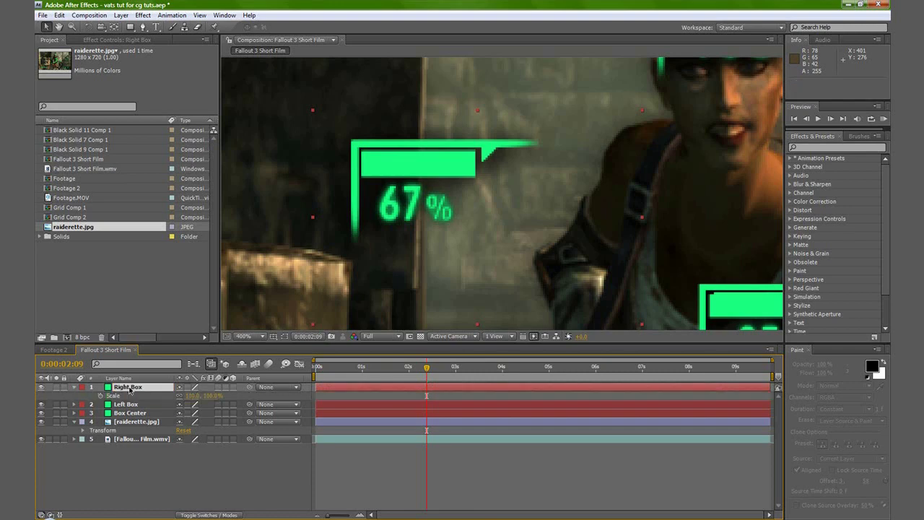
left_click(179, 396)
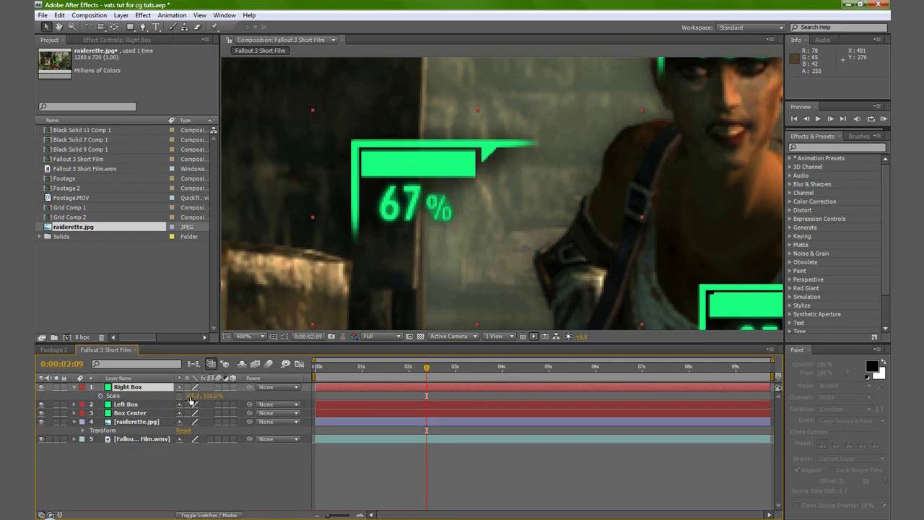
left_click(192, 397)
type("-100")
key("Return")
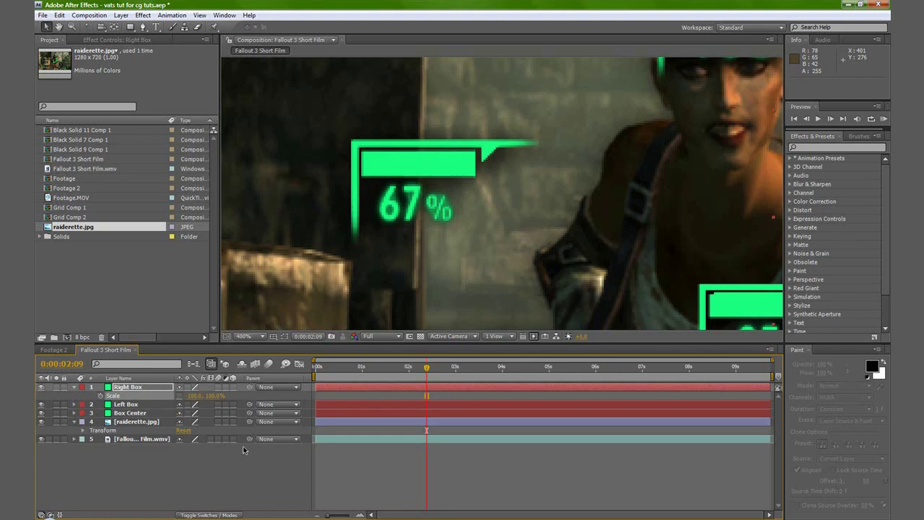
Move Right Box to about 648, 354 and Left Box to about 651, 346 in the composition.
scroll(495, 213, "down", 2)
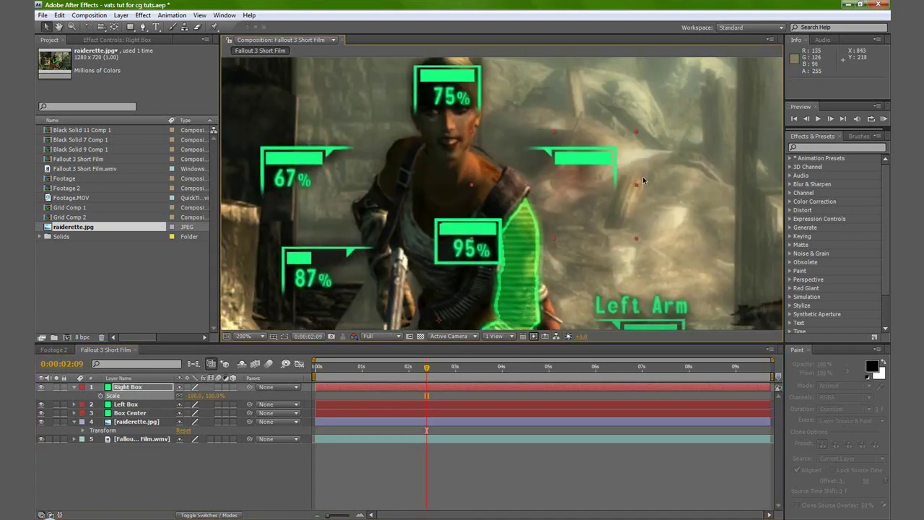
left_click(112, 468)
left_click(130, 387)
left_click_drag(593, 162, 603, 146)
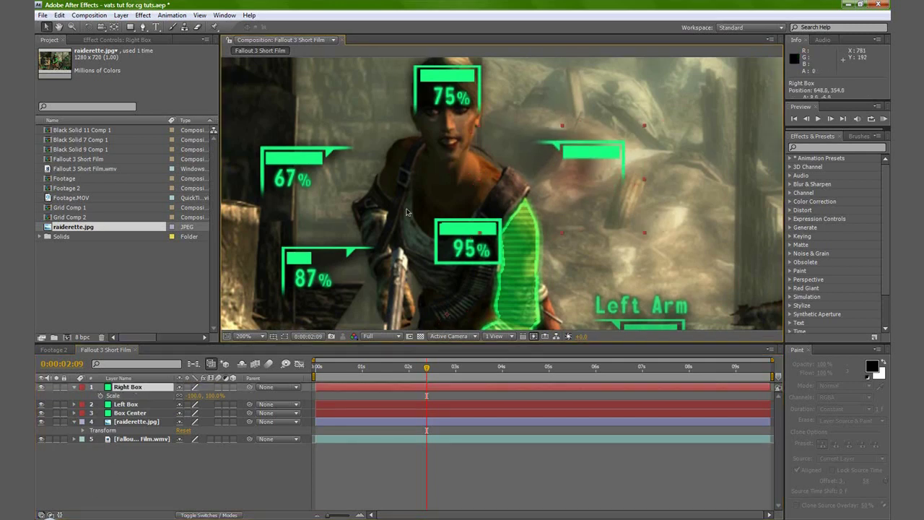
left_click(287, 163)
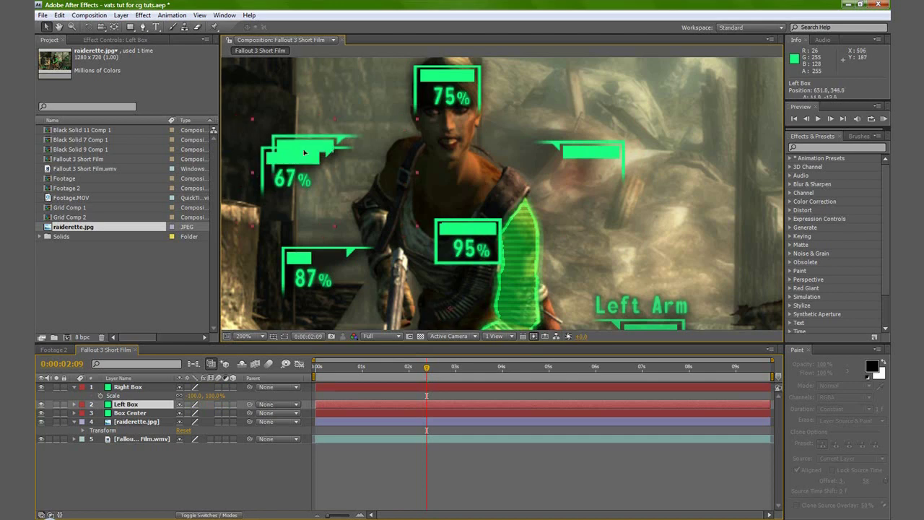
Undo the last move of the Left Box layer and collapse the Right Box layer's properties.
key("ctrl+z")
key("space")
left_click_drag(465, 114, 472, 181)
scroll(469, 163, "up", 2)
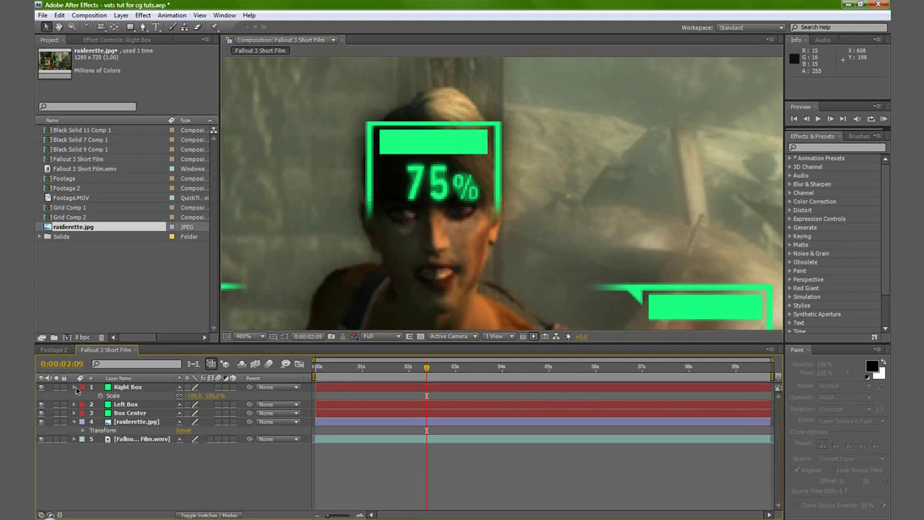
left_click(76, 387)
right_click(113, 415)
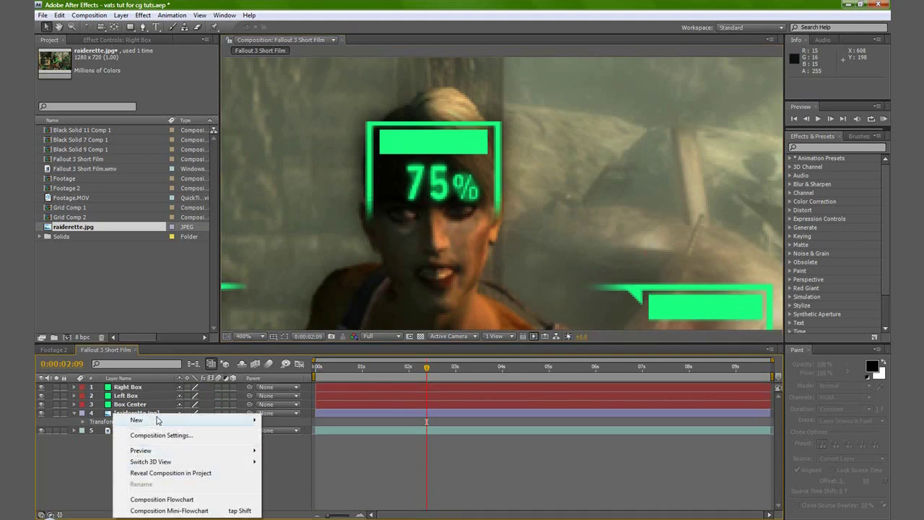
mouse_move(206, 421)
left_click(284, 458)
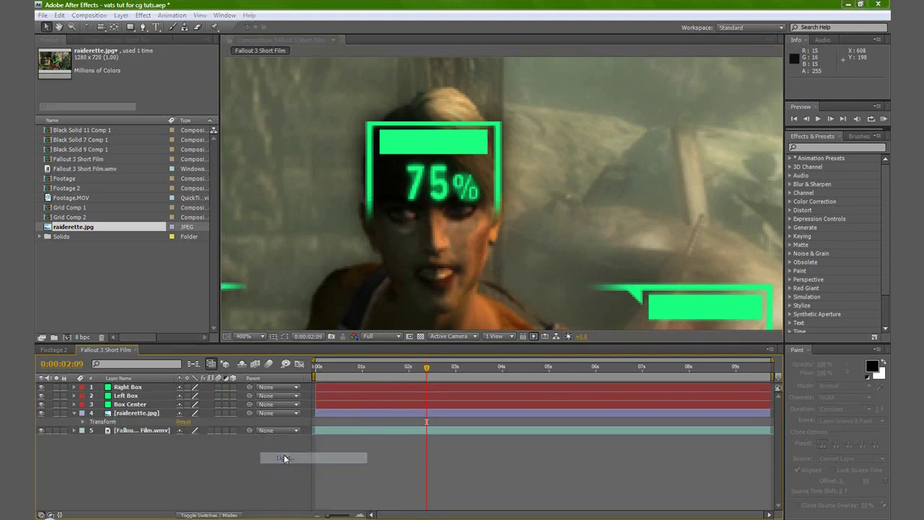
left_click(504, 312)
Create a new turquoise solid and set its opacity to 0%, ready to mask with the Rectangle tool.
right_click(218, 467)
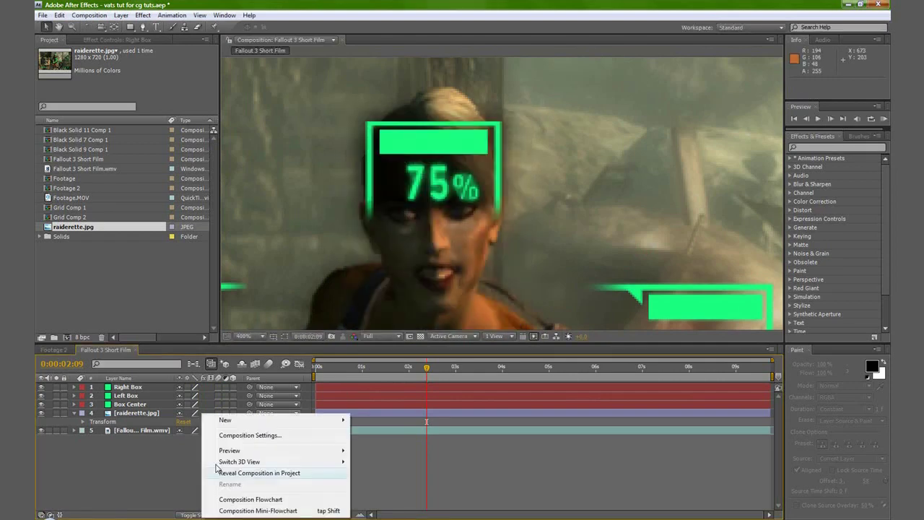
mouse_move(300, 421)
left_click(140, 447)
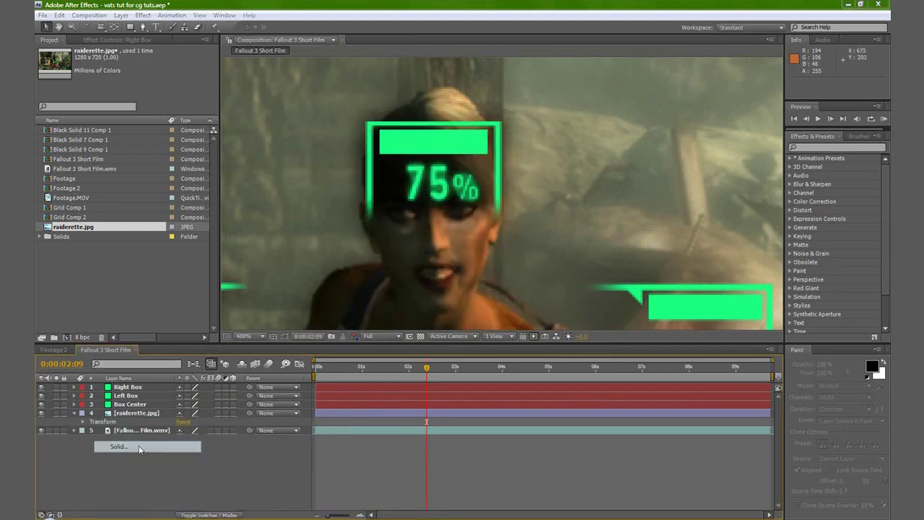
left_click(728, 289)
key("t")
left_click_drag(183, 396, 64, 398)
key("q")
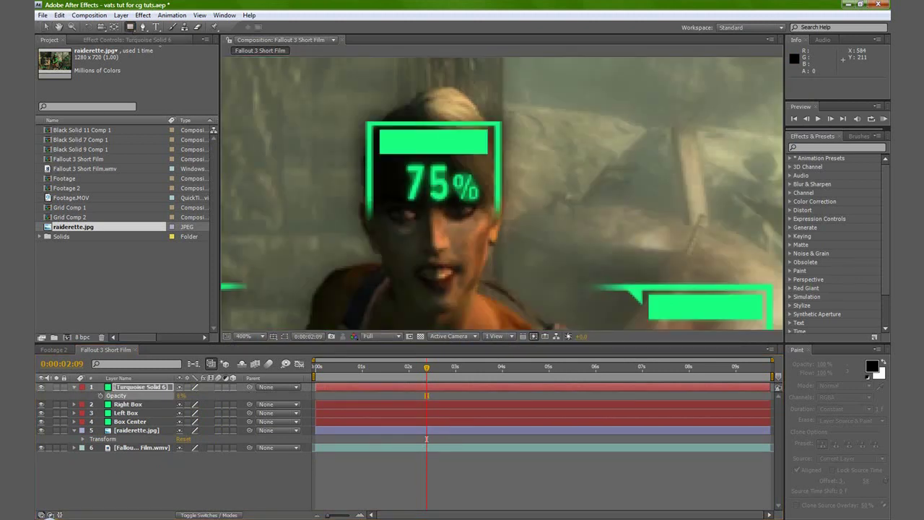
Mask the new solid with a rectangle about 66 by 70 px around the head's 75% box, and duplicate the mask in Subtract mode.
left_click_drag(365, 121, 501, 263)
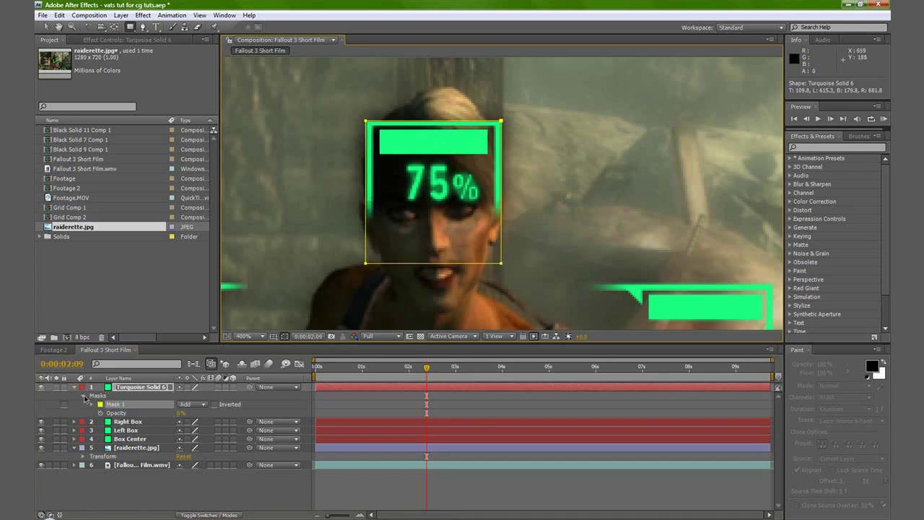
left_click(123, 405)
key("ctrl+d")
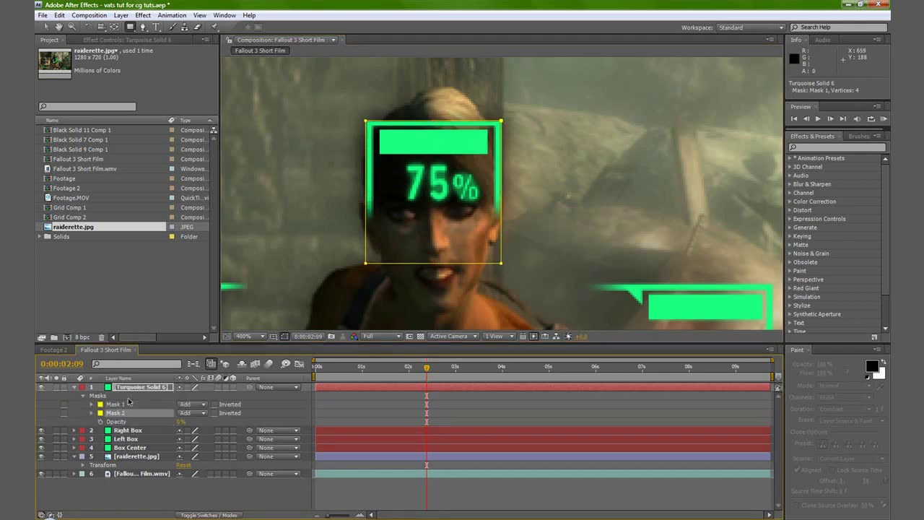
left_click(192, 413)
left_click(195, 423)
Set Turquoise Solid 6's opacity to 100% and the expansion of its Mask 2 to -3 pixels.
left_click(142, 389)
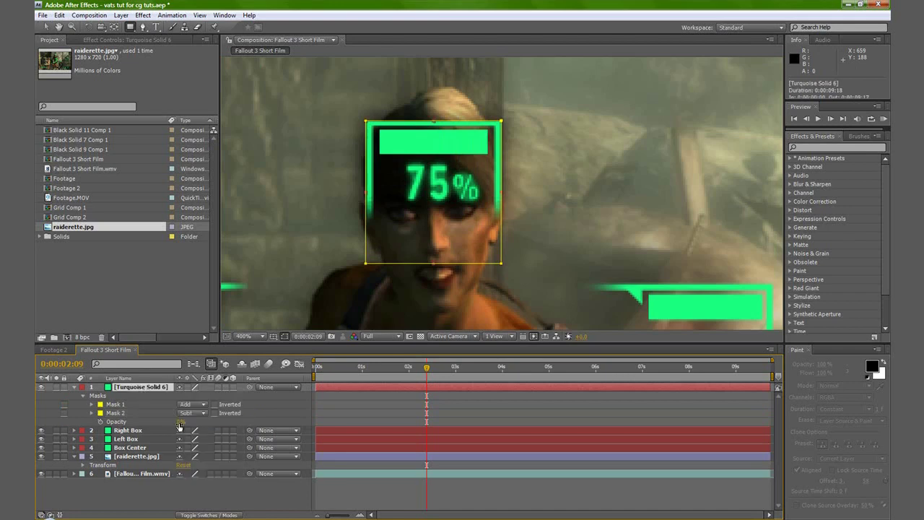
left_click_drag(180, 427, 269, 428)
left_click(132, 389)
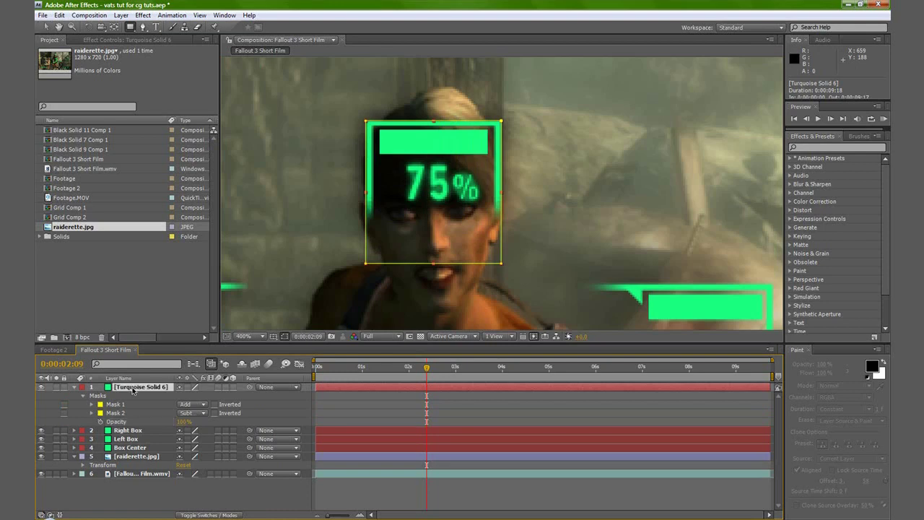
key("m")
key("m")
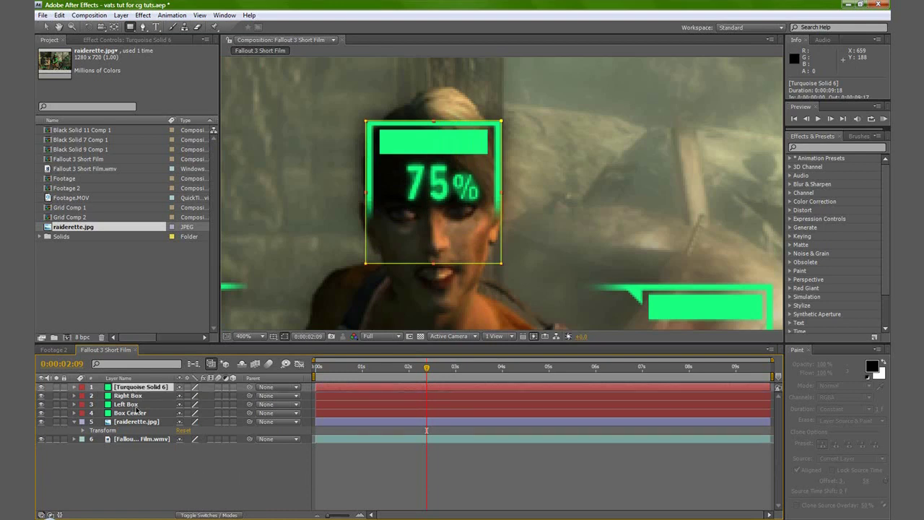
left_click_drag(179, 475, 179, 474)
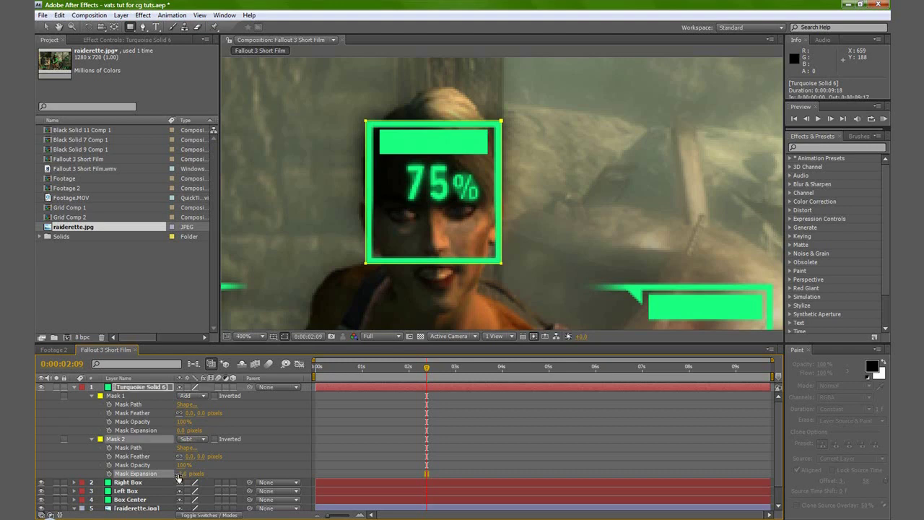
Duplicate Mask 1, place the copy below Mask 2, and lock the first two masks.
left_click(121, 397)
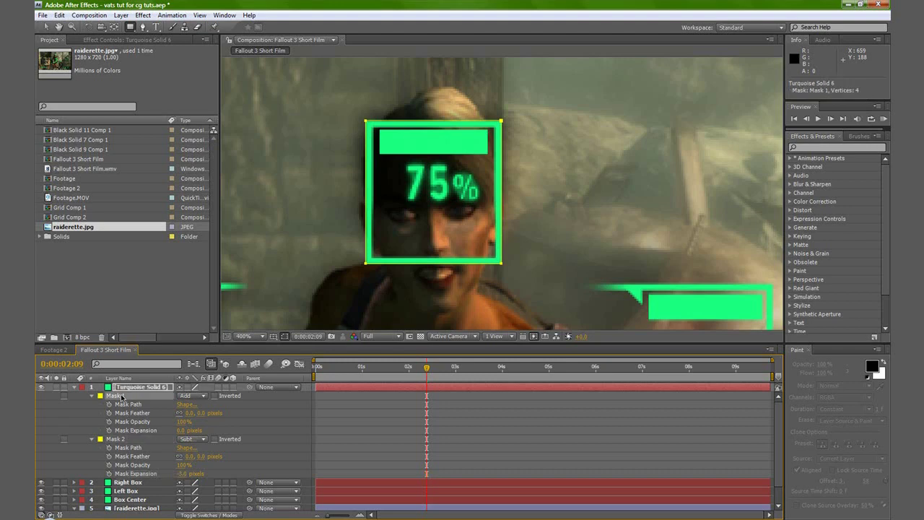
key("ctrl+d")
left_click_drag(116, 449, 119, 494)
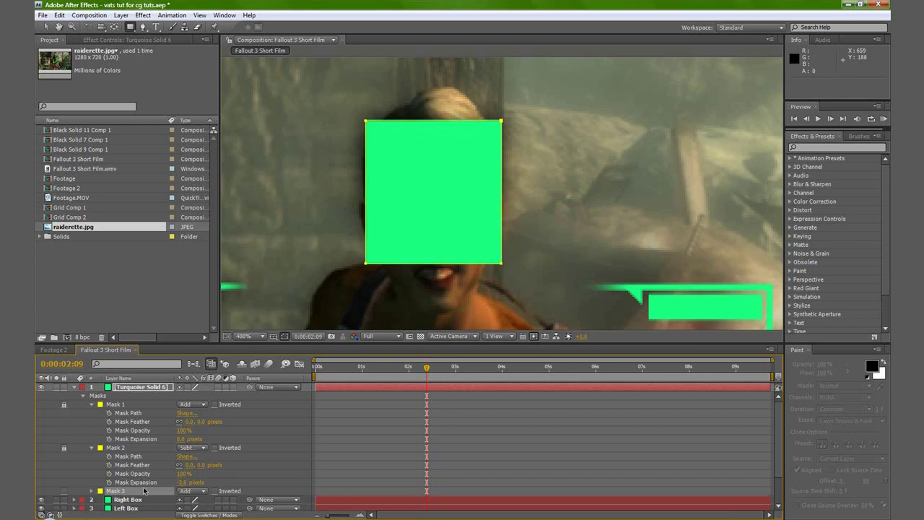
Set the expansion of Mask 3 to -6 pixels.
key("m")
key("m")
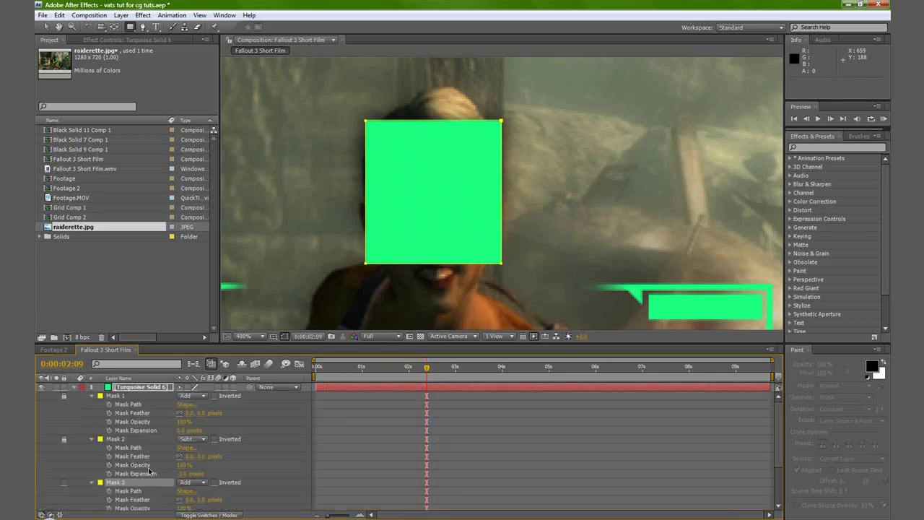
scroll(158, 469, "down", 2)
left_click_drag(179, 464, 177, 464)
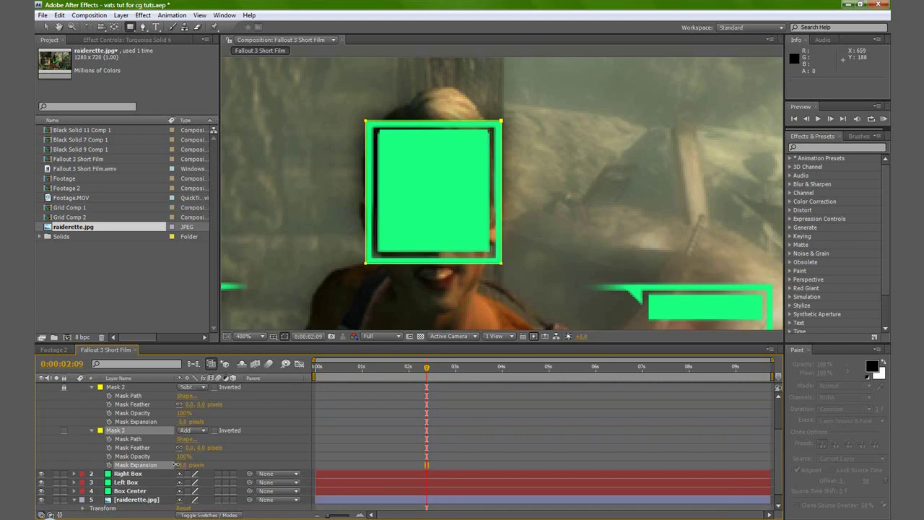
Raise Mask 3's lower edge so its fill matches the height of the health bar above the 75% text.
left_click(47, 27)
left_click(366, 267)
left_click(366, 264)
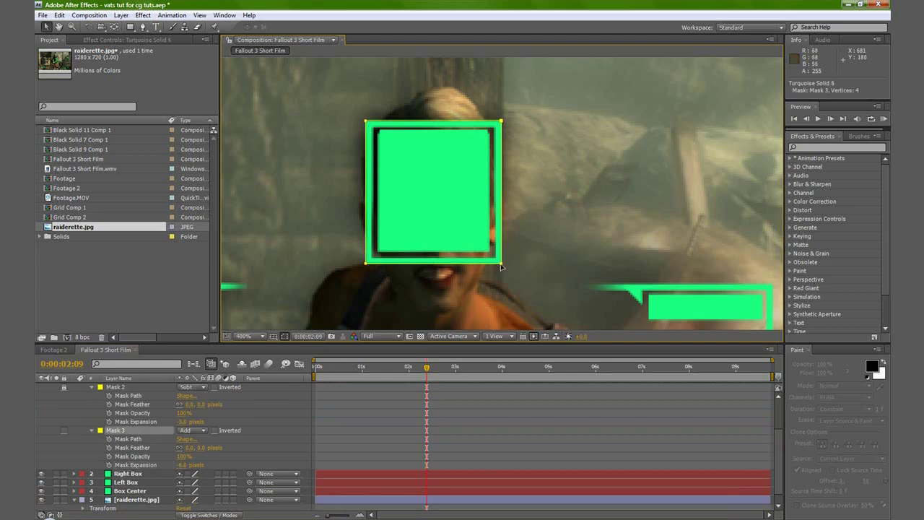
left_click_drag(503, 267, 503, 172)
Add a rectangular mask about 127 by 58 px over the lower part of the head box and set it to Subtract.
scroll(124, 404, "up", 2)
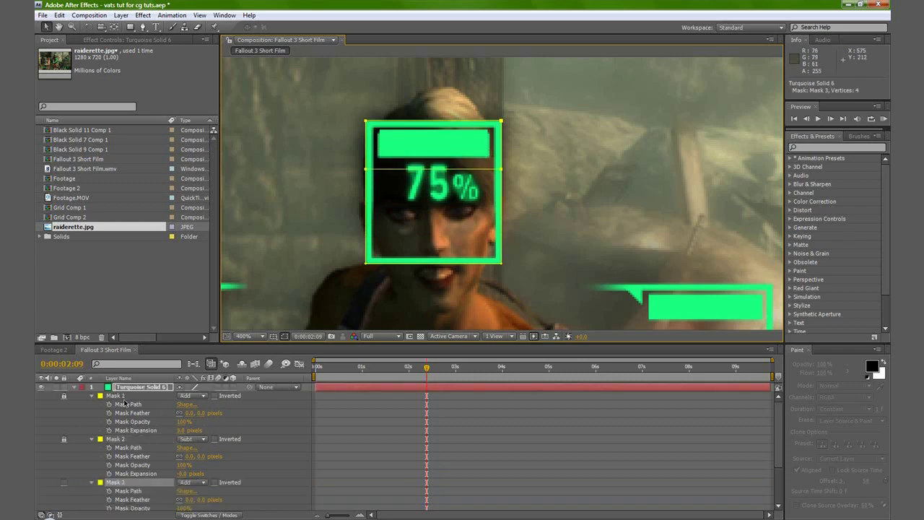
left_click(128, 387)
left_click(130, 26)
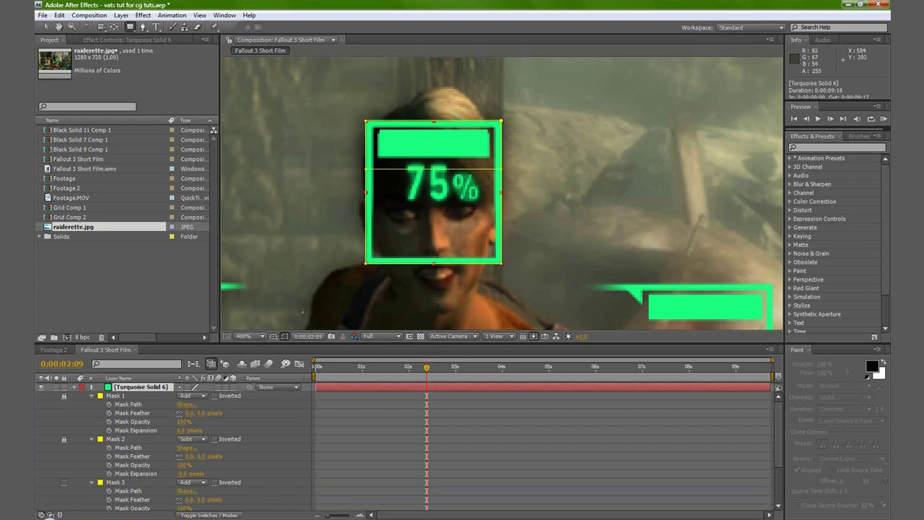
left_click_drag(302, 312, 560, 194)
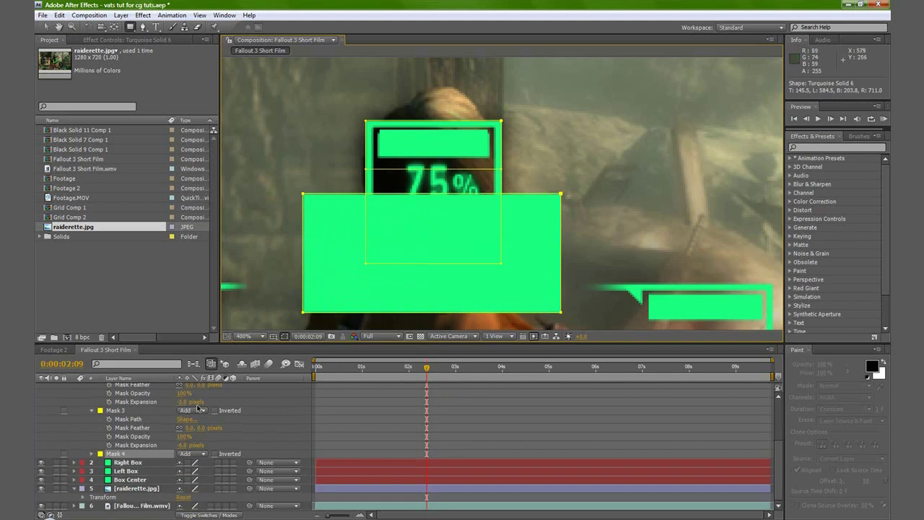
left_click(194, 455)
left_click(206, 466)
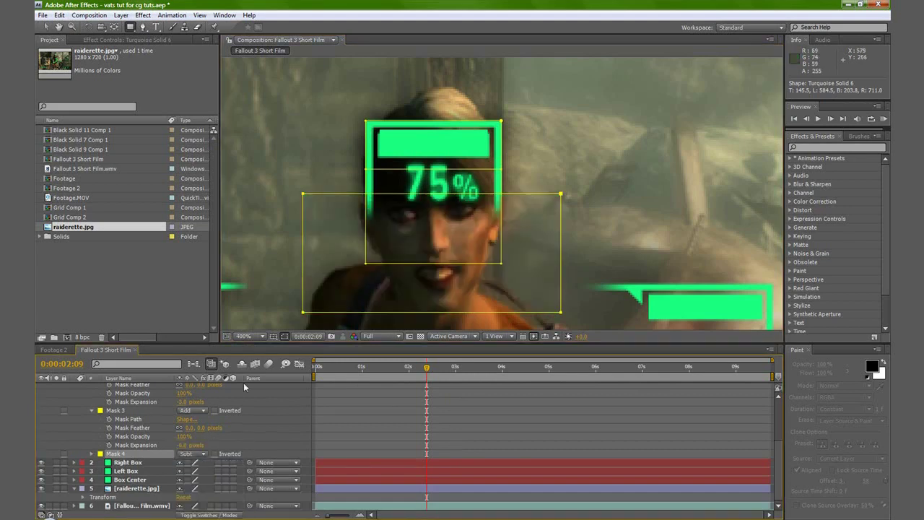
Solo Turquoise Solid 6, hide the mask outlines, and feather Mask 4 by about 13 pixels.
scroll(83, 428, "up", 3)
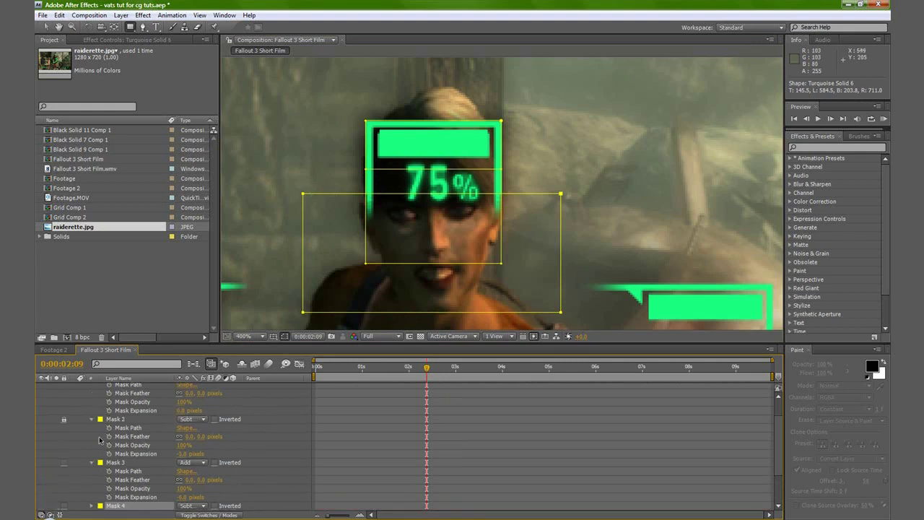
left_click(55, 388)
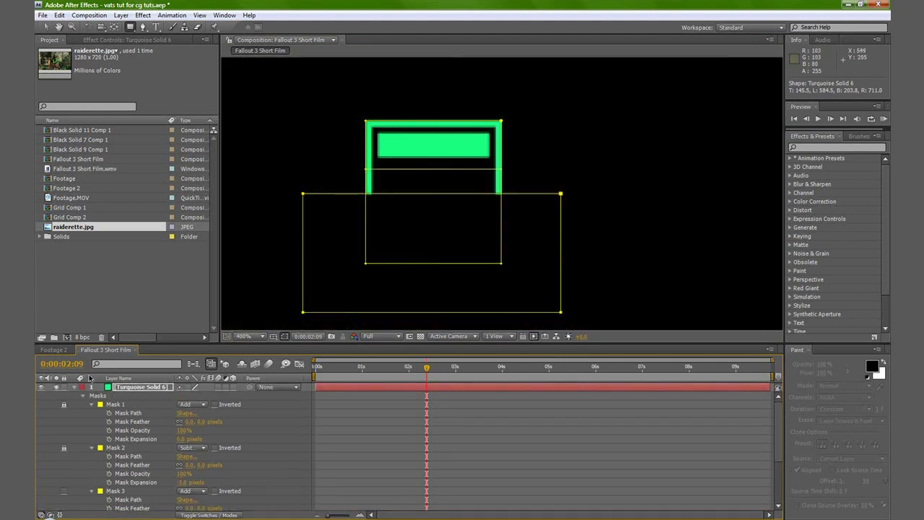
scroll(129, 442, "down", 3)
key("u")
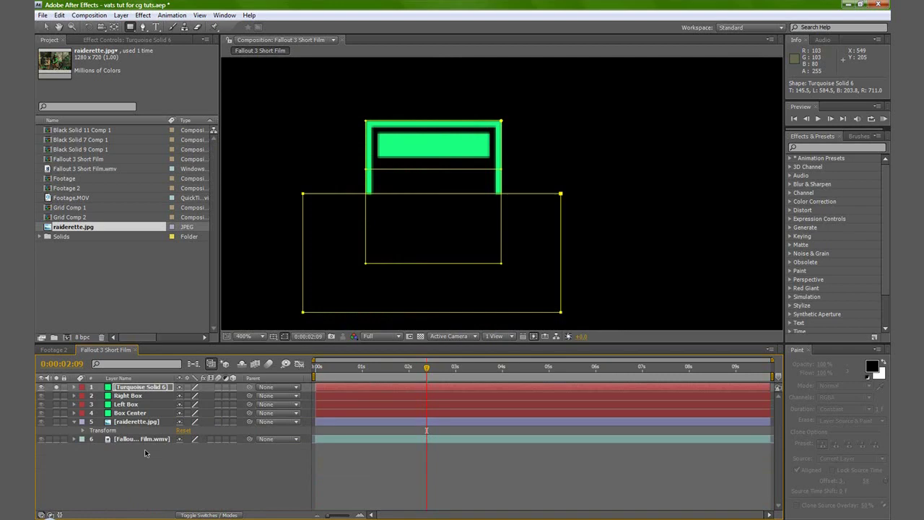
key("m")
left_click(284, 337)
left_click_drag(196, 457, 206, 457)
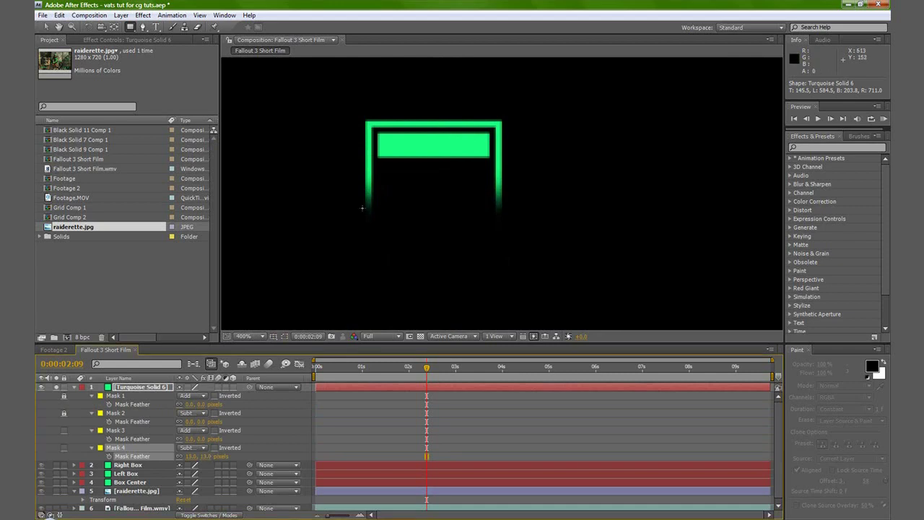
Unsolo and collapse Turquoise Solid 6, and rename the layer "Top Box".
left_click(56, 387)
left_click(74, 387)
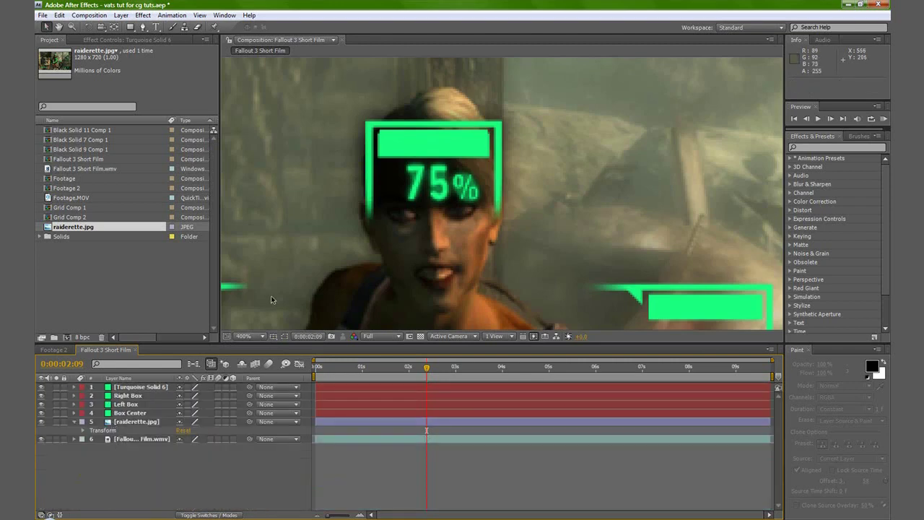
key("comma")
key("h")
left_click_drag(449, 251, 431, 173)
key("v")
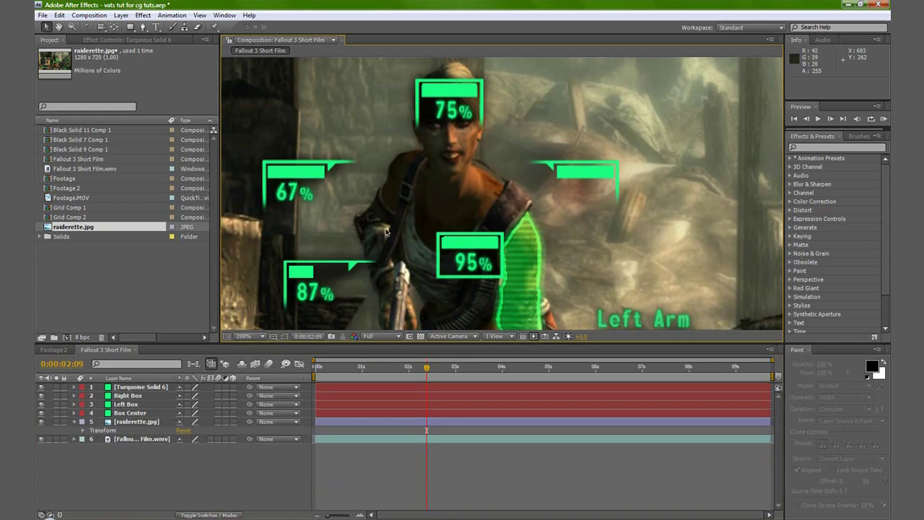
left_click(128, 389)
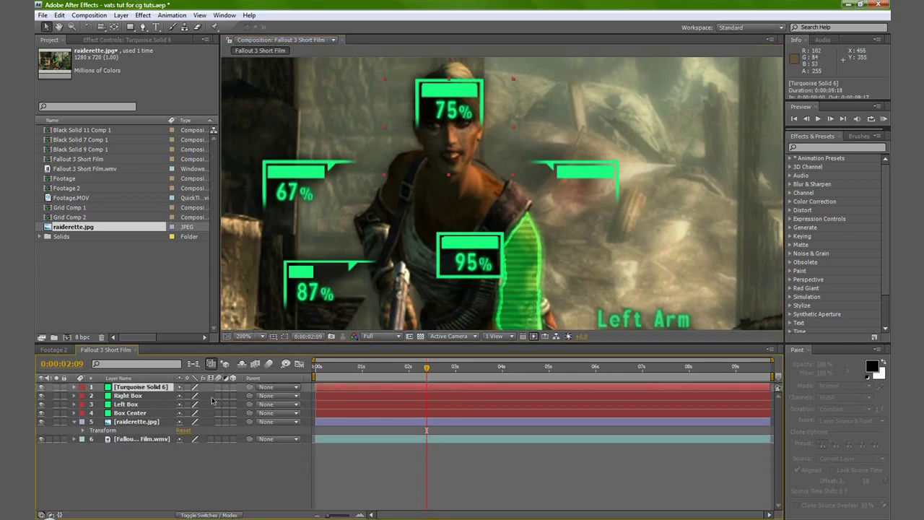
key("Return")
type("Top Box")
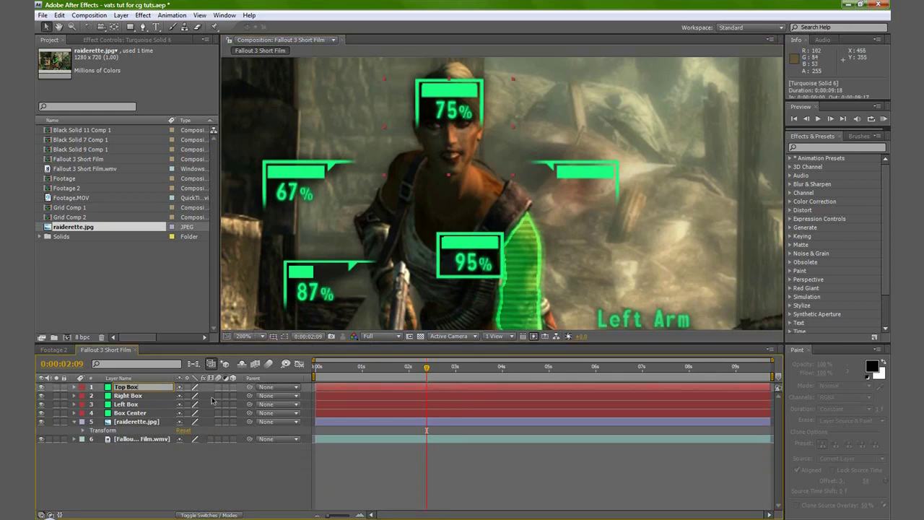
key("Return")
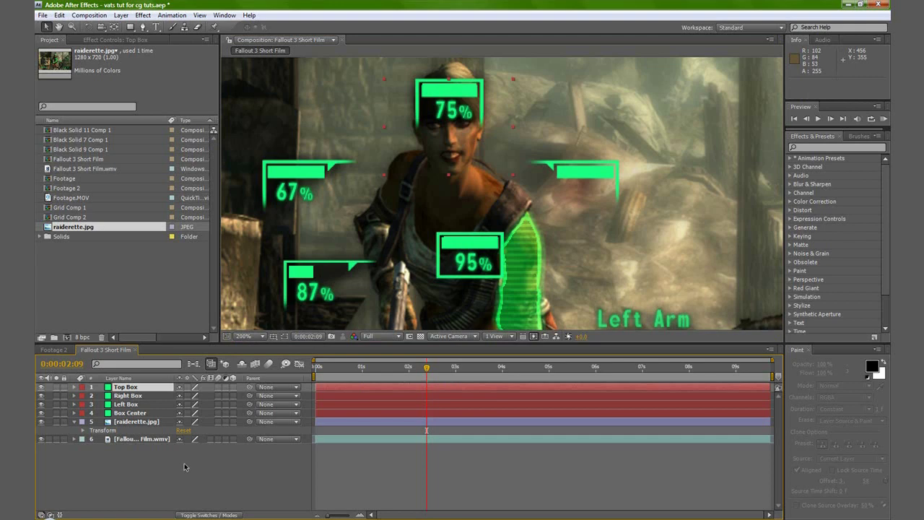
Examine the remaining target boxes across the reference image, from the legs and Left Arm label back up to the head.
key("h")
left_click_drag(310, 236, 262, 81)
key("v")
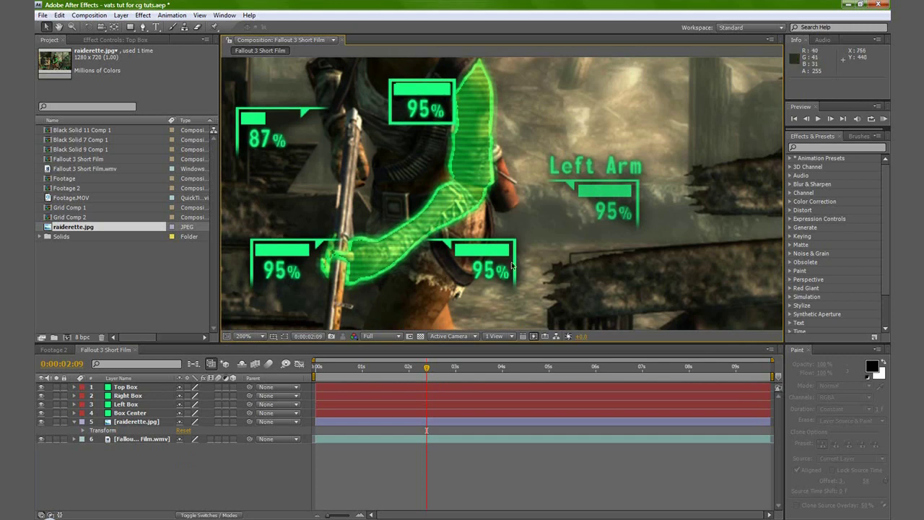
key("h")
left_click_drag(309, 235, 370, 288)
key("v")
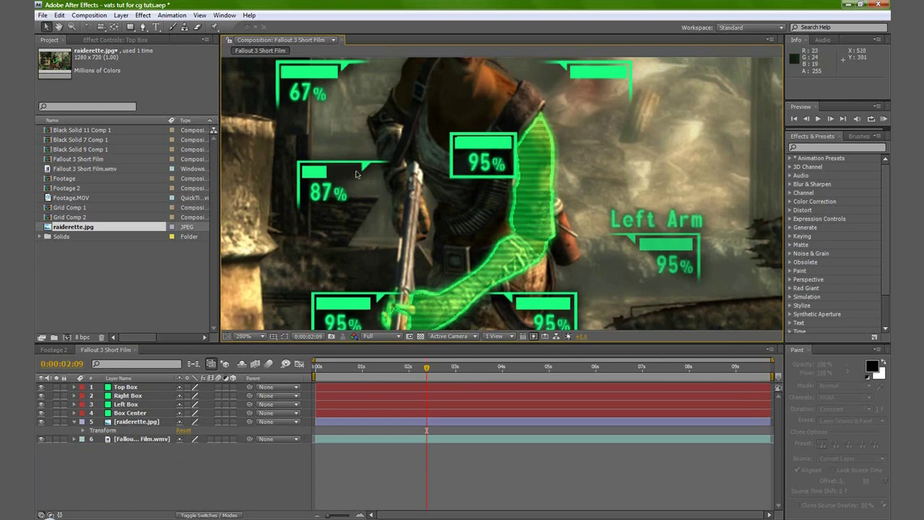
key("space")
left_click_drag(443, 146, 490, 227)
key("space")
left_click_drag(438, 154, 486, 170)
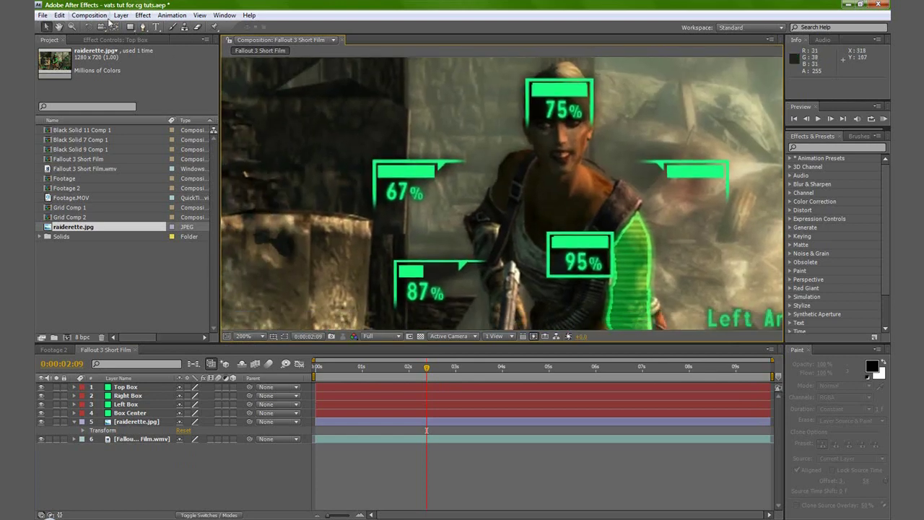
Create a comp-sized solid in black (000000) and set its opacity to 0%.
left_click(120, 15)
mouse_move(186, 31)
left_click(235, 37)
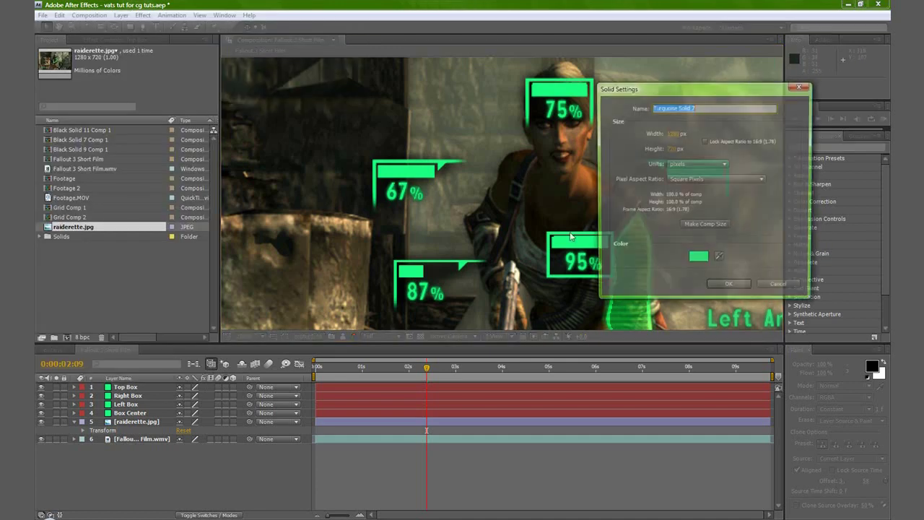
left_click(694, 260)
left_click(635, 348)
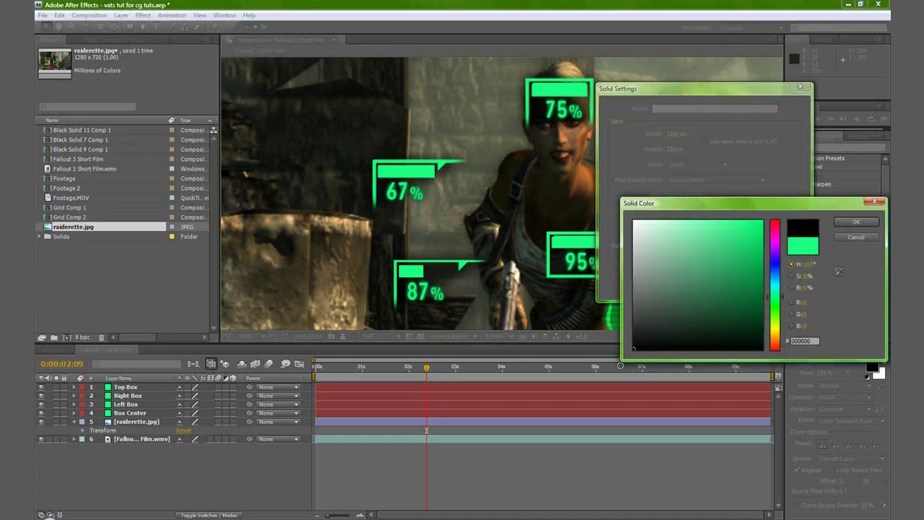
left_click(856, 222)
left_click(725, 289)
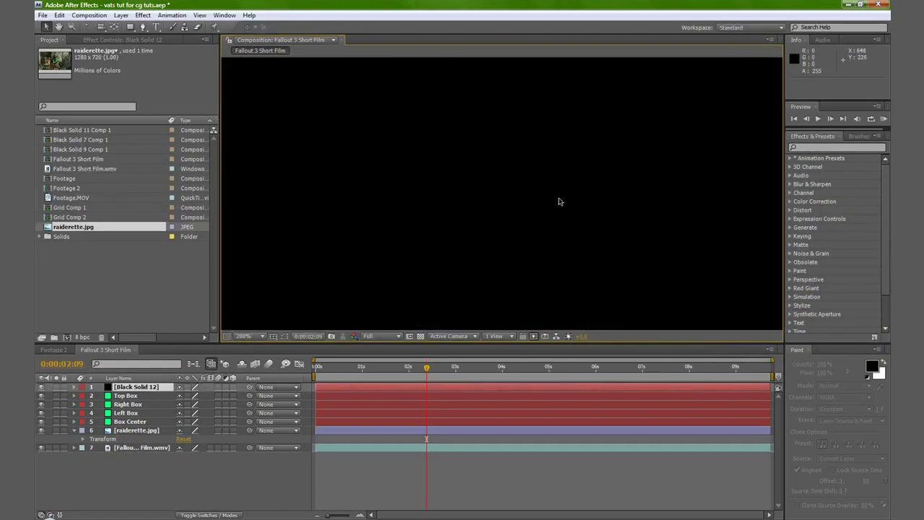
key("t")
left_click_drag(181, 396, 97, 395)
left_click(130, 28)
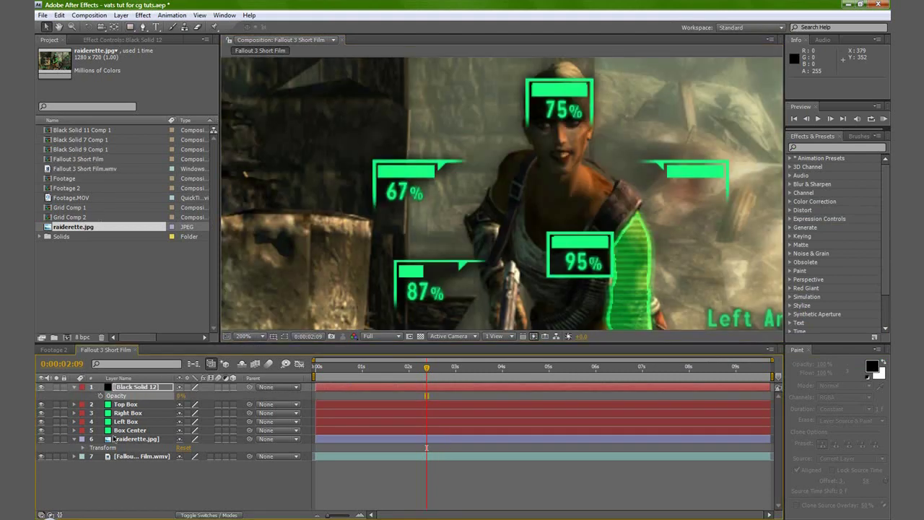
Draw a rectangular mask about 63 by 45 px on the black solid, matching the outline of the 75% head box.
left_click(123, 483)
left_click(128, 406)
key("space")
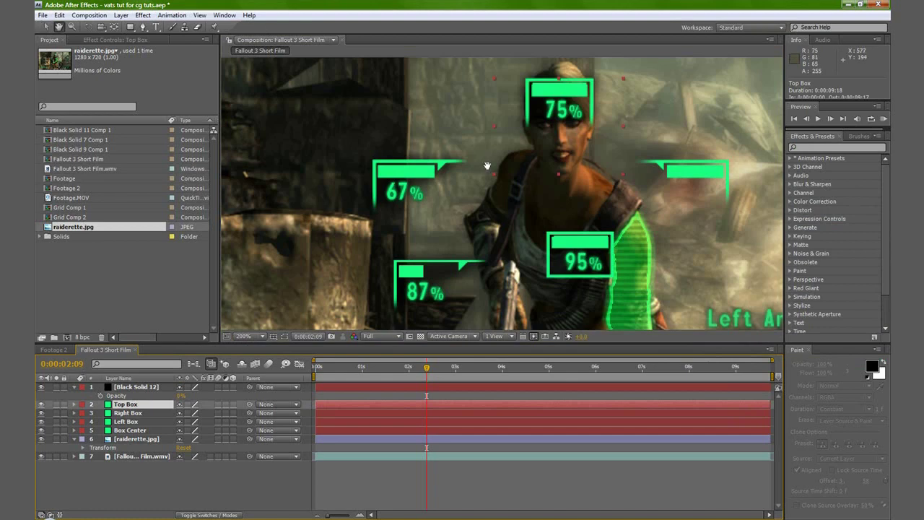
left_click_drag(486, 165, 436, 257)
scroll(502, 197, "up", 1)
key("space")
left_click_drag(503, 197, 446, 179)
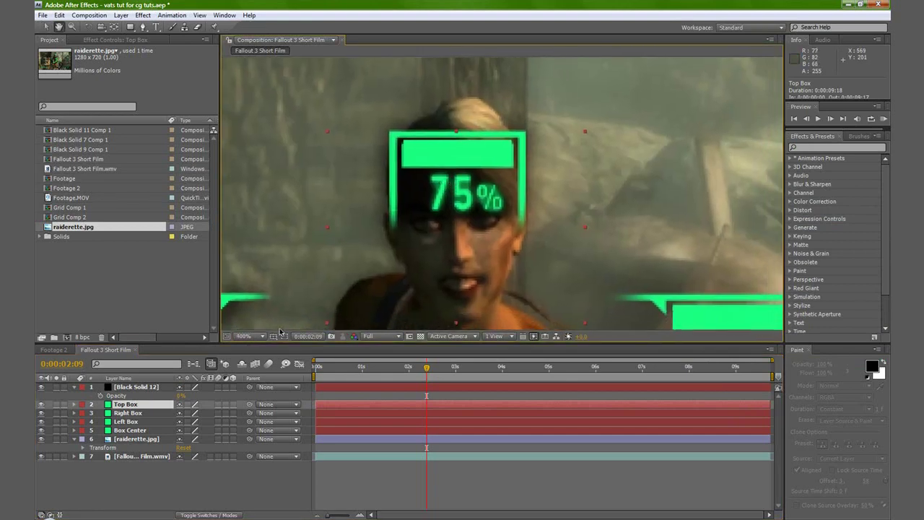
left_click(138, 387)
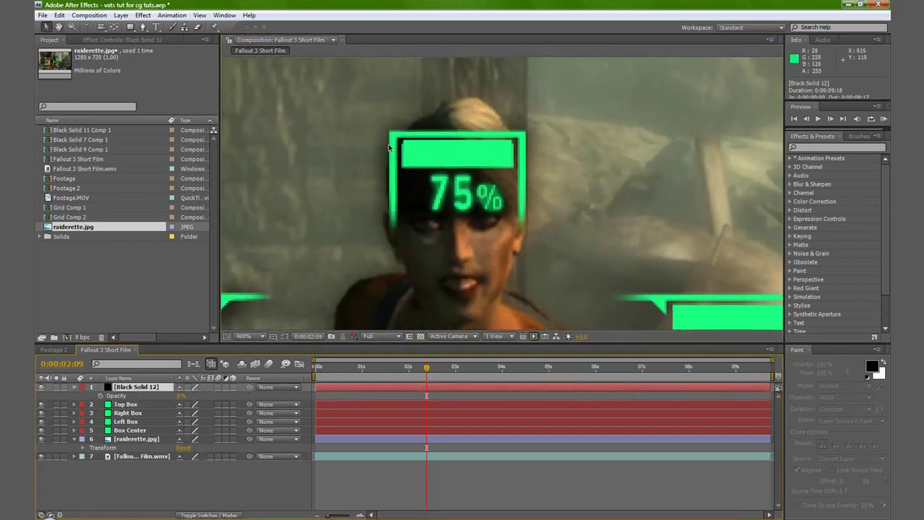
left_click(130, 26)
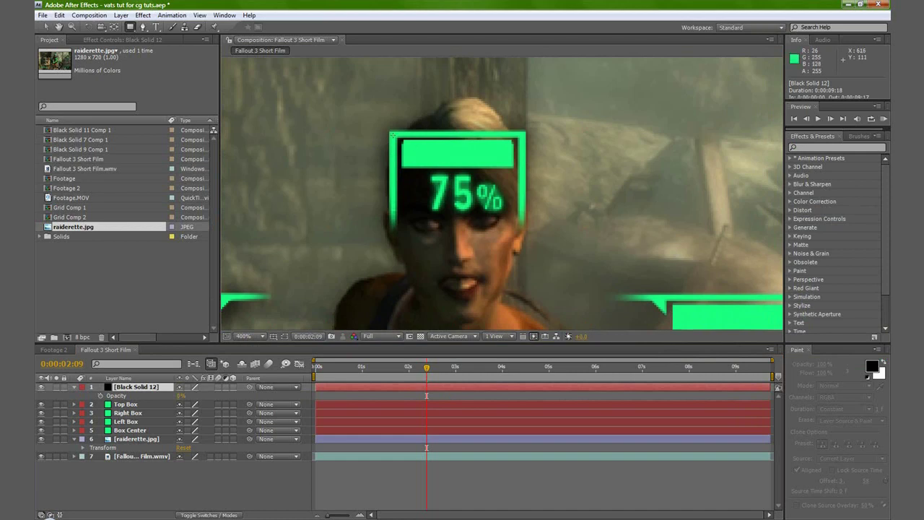
mouse_move(391, 133)
left_mouse_down()
mouse_move(484, 215)
mouse_move(522, 224)
left_mouse_up()
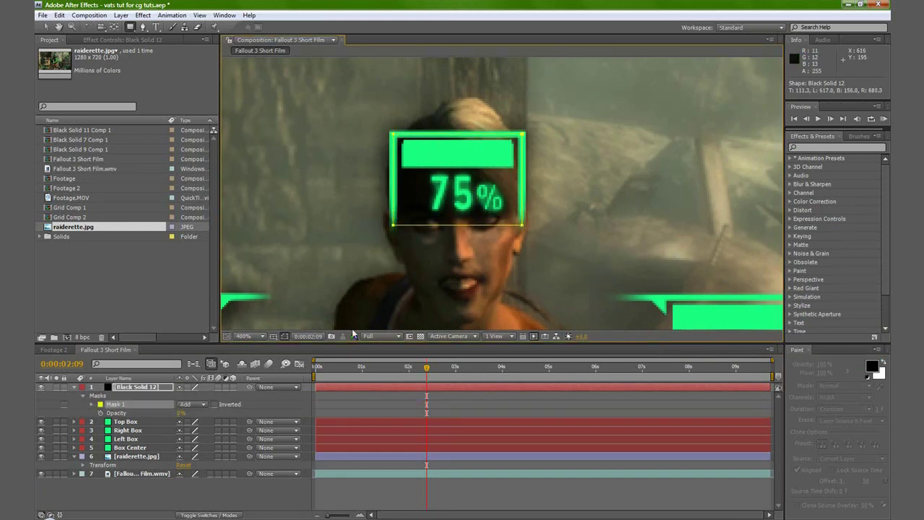
Set the black solid's opacity to 100%, hide the mask outlines, and feather Mask 1 by about 11 pixels.
left_click_drag(179, 414, 309, 410)
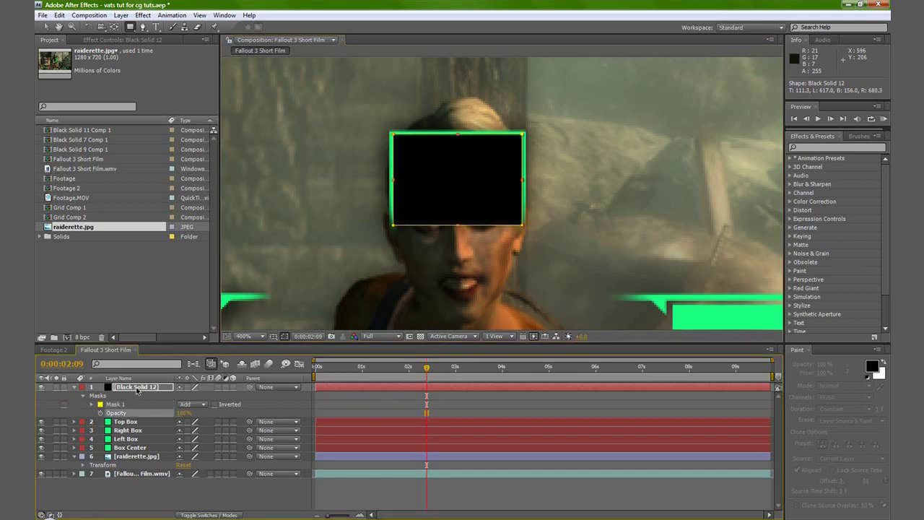
left_click(136, 388)
key("f")
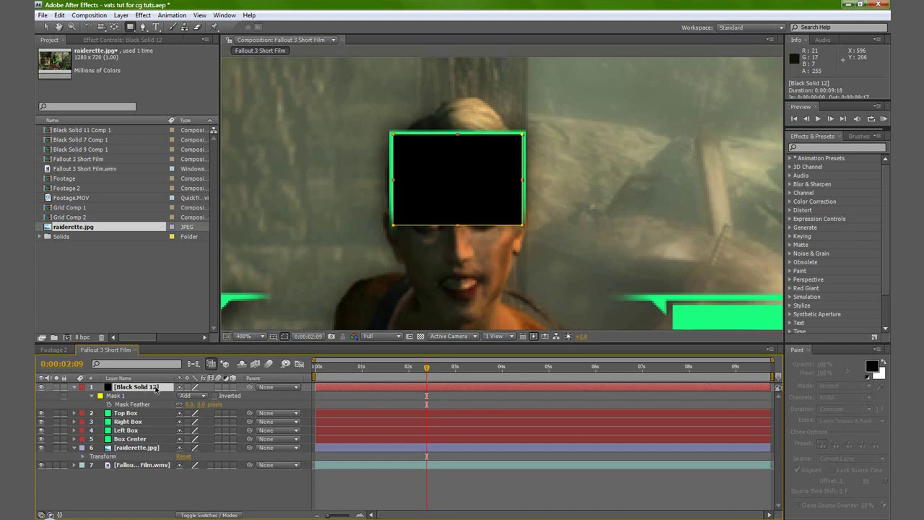
left_click(284, 336)
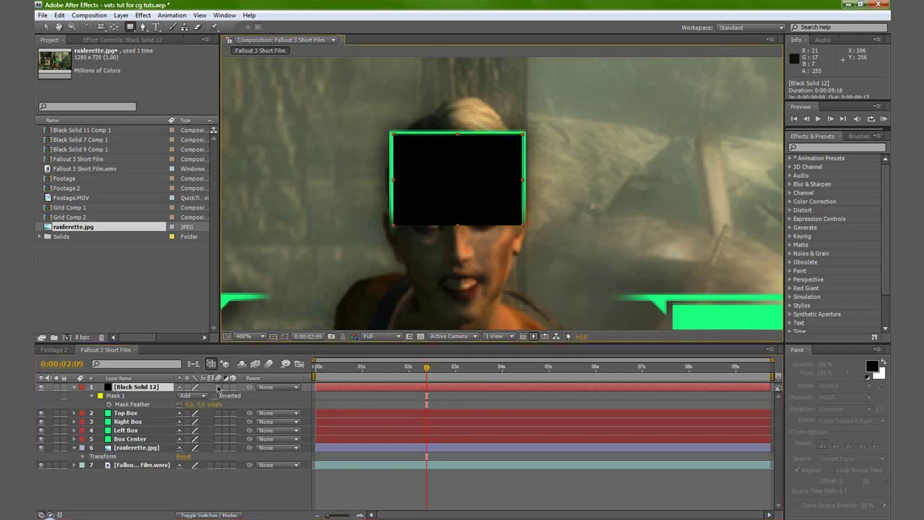
left_click_drag(189, 404, 205, 403)
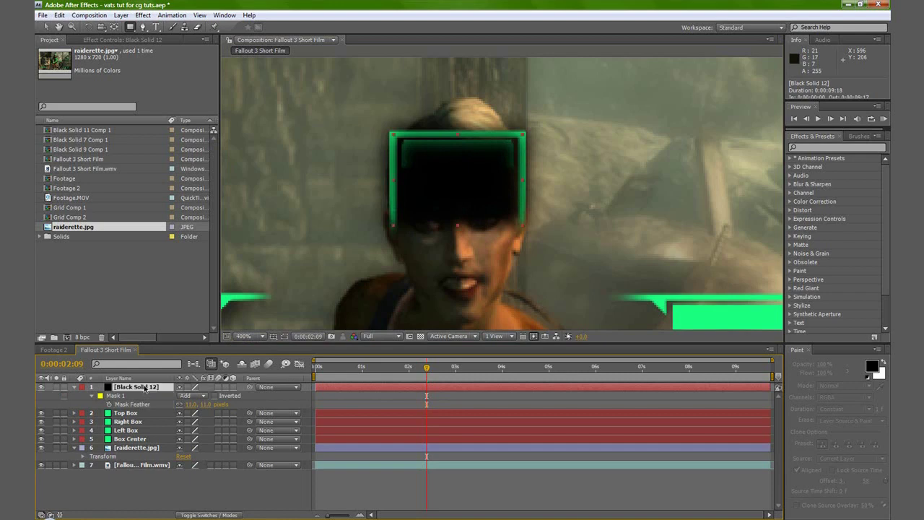
Set the black solid's opacity to 50% and place its layer directly beneath Top Box.
key("t")
left_click(182, 396)
type("50")
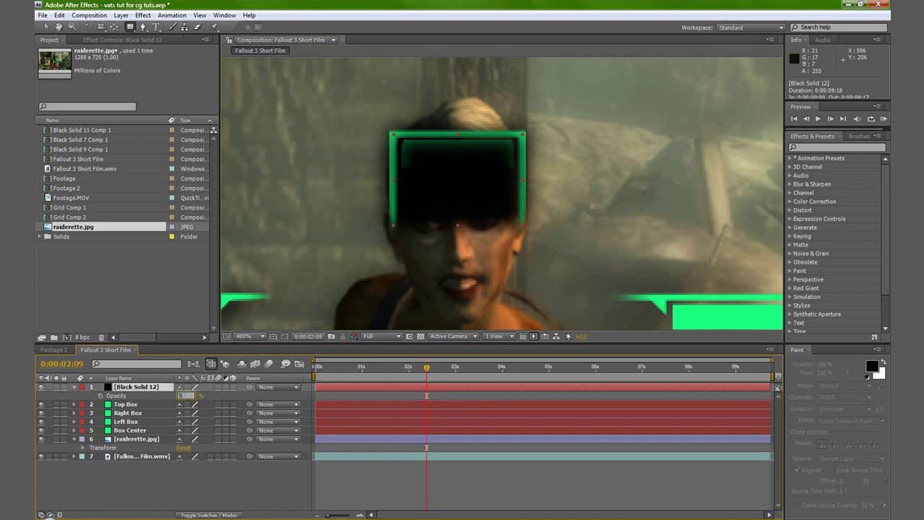
key("Return")
left_click_drag(128, 388, 137, 408)
left_click(144, 483)
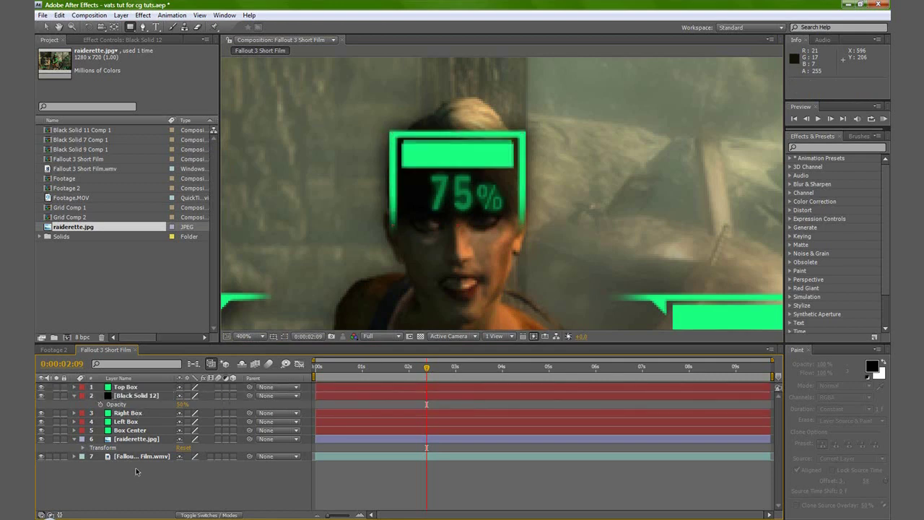
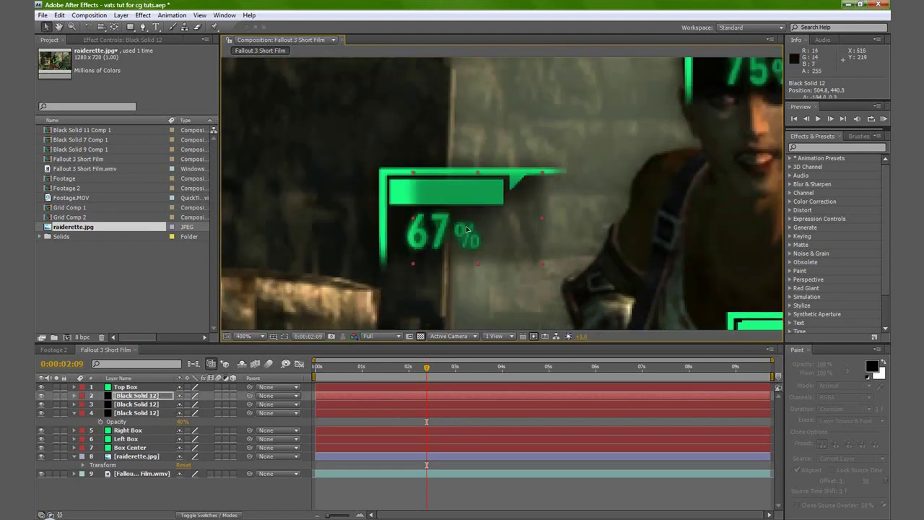
Position the black solid copy over the 67% box, then duplicate it and place the duplicate over the 95% center box.
left_click_drag(521, 258, 433, 221)
key("ctrl+d")
left_click_drag(498, 218, 375, 190)
left_click_drag(260, 168, 532, 281)
left_click_drag(629, 295, 504, 198)
left_click_drag(391, 180, 470, 212)
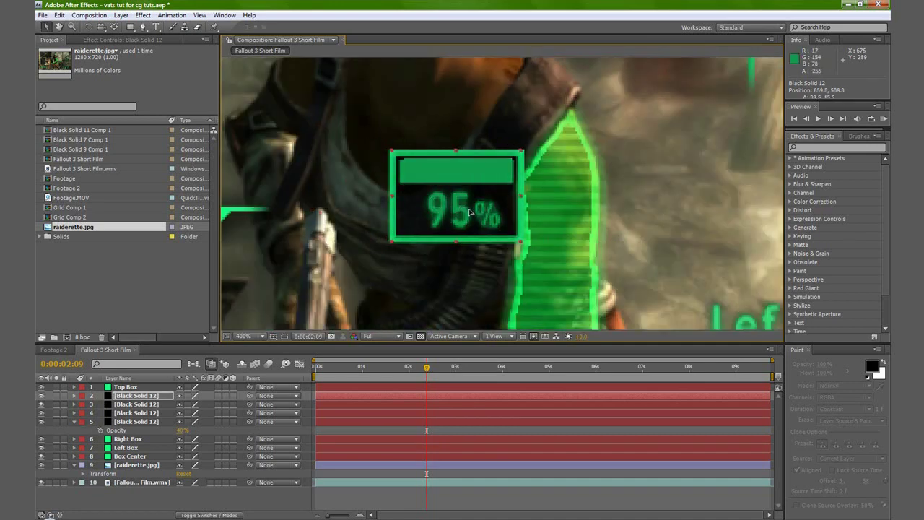
Reorder the black solid copies so each sits directly beneath its matching Box Center, Left Box or Right Box layer.
left_click(128, 397)
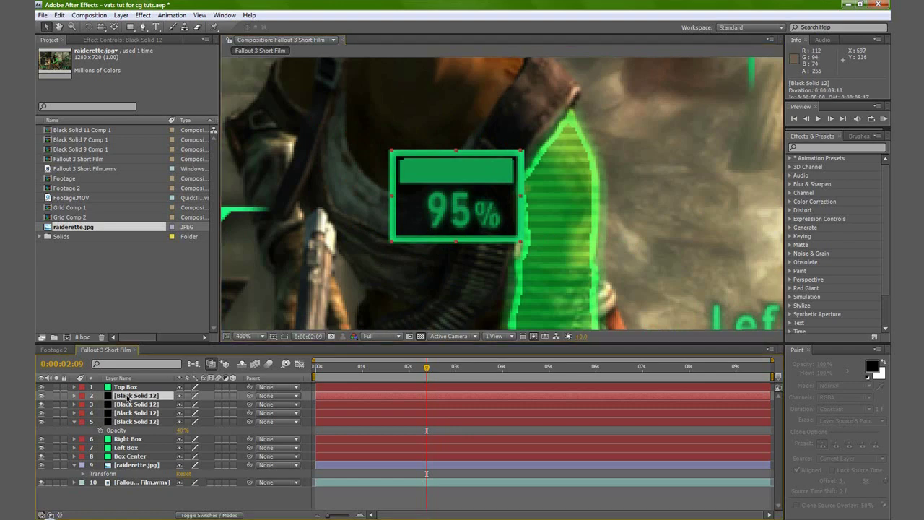
left_click_drag(131, 397, 135, 454)
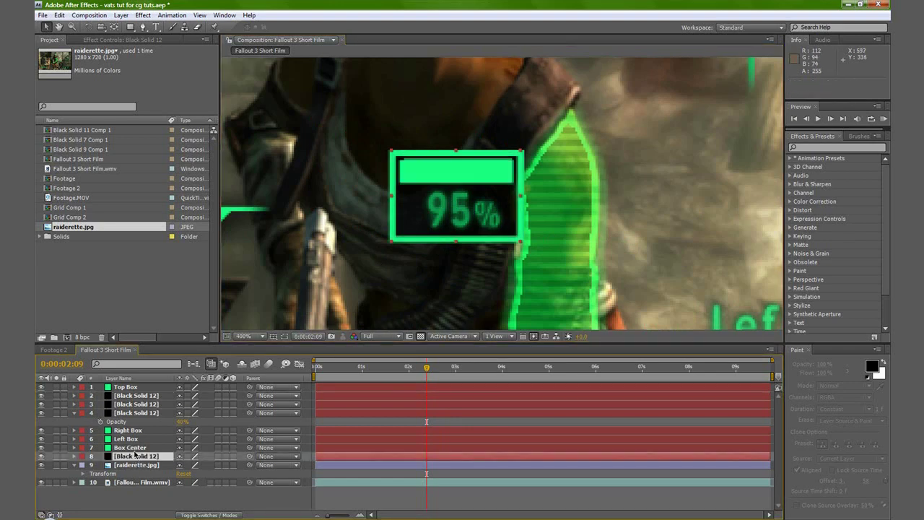
left_click(124, 413)
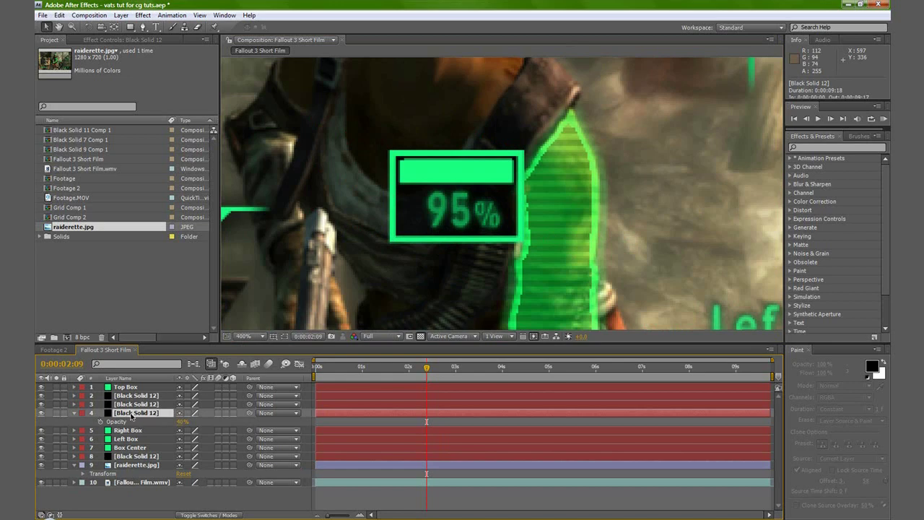
left_click_drag(255, 301, 497, 402)
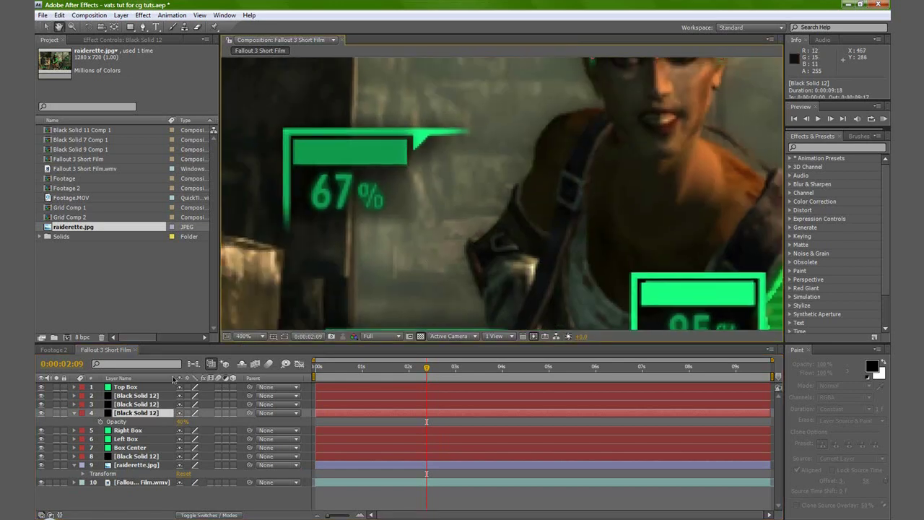
left_click_drag(575, 204, 234, 225)
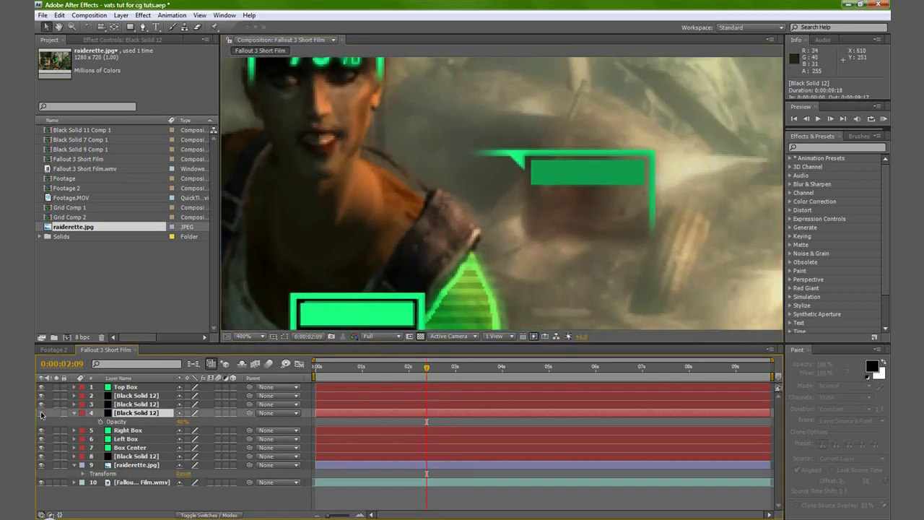
left_click_drag(334, 221, 375, 310)
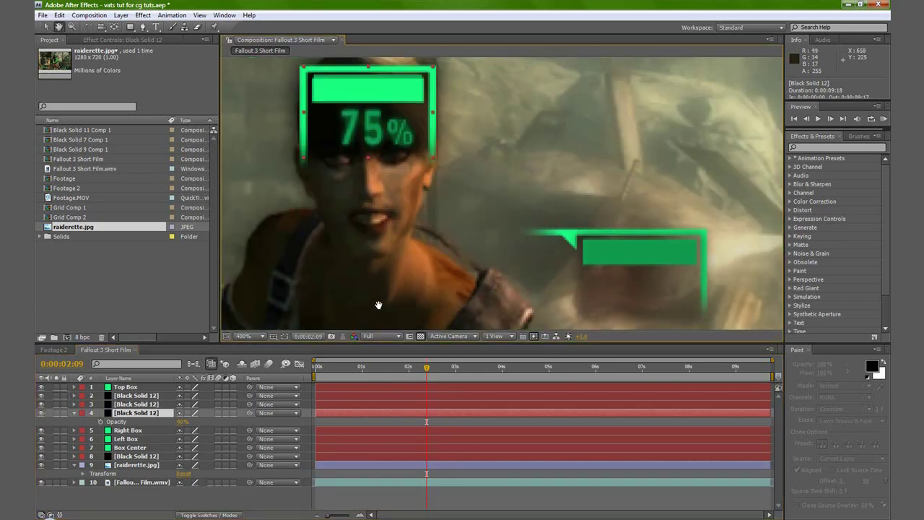
left_click(135, 404)
left_click_drag(132, 406, 135, 443)
left_click(138, 498)
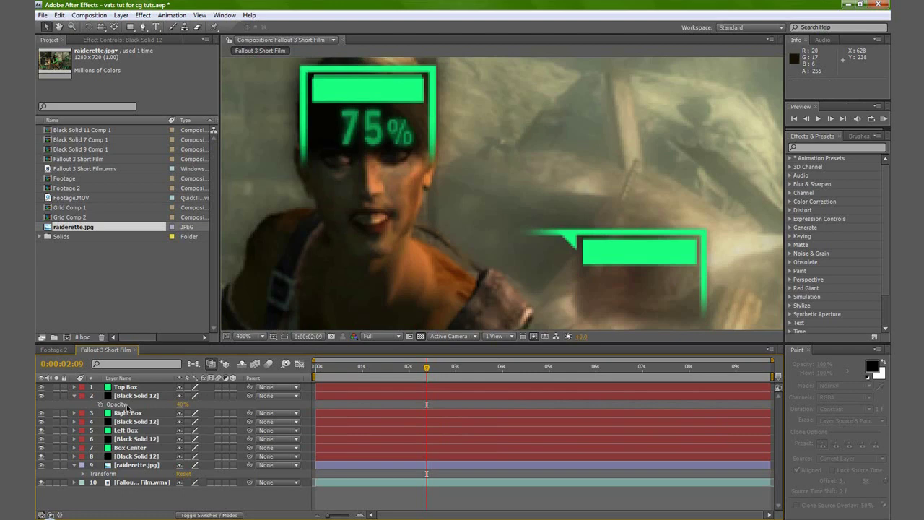
Pre-compose the Top Box layer and its black solid into a composition named "Top Box".
left_click(74, 395)
left_click(126, 387)
key("h")
left_click_drag(332, 202, 352, 259)
key("v")
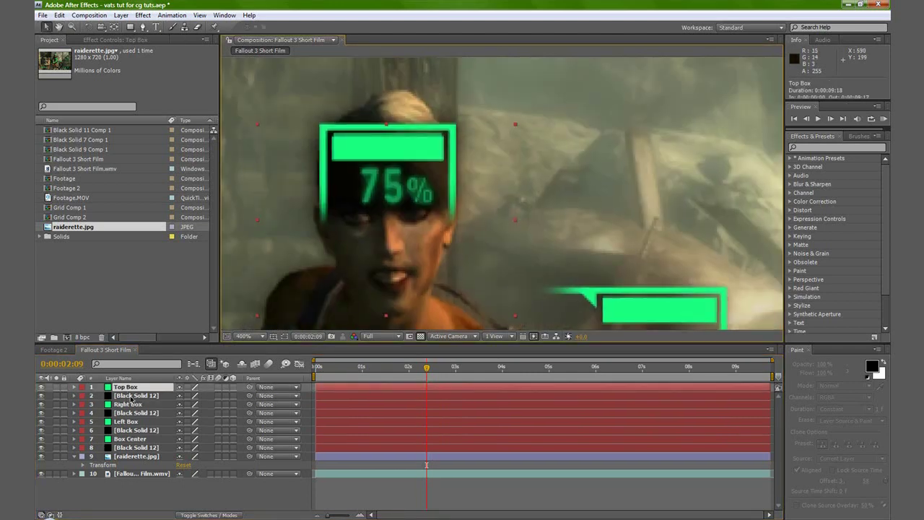
left_click(136, 396)
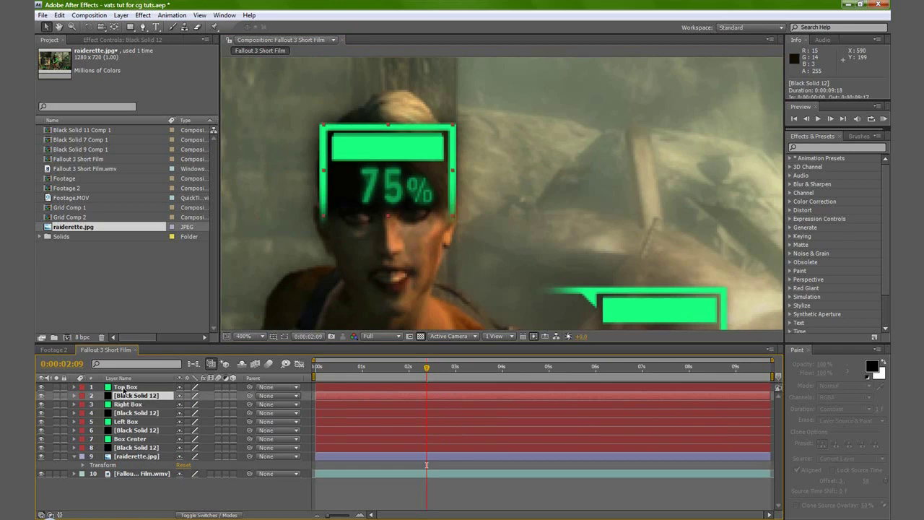
left_click(123, 387, "shift")
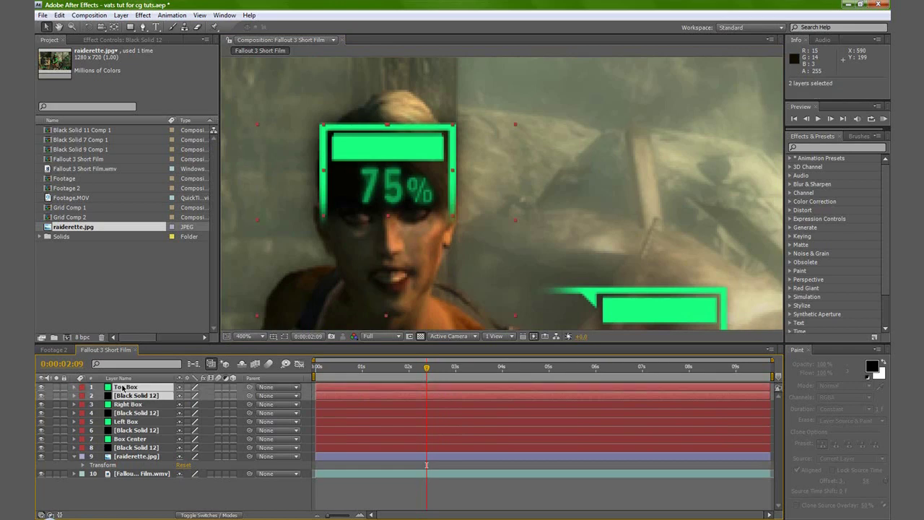
key("ctrl+shift+c")
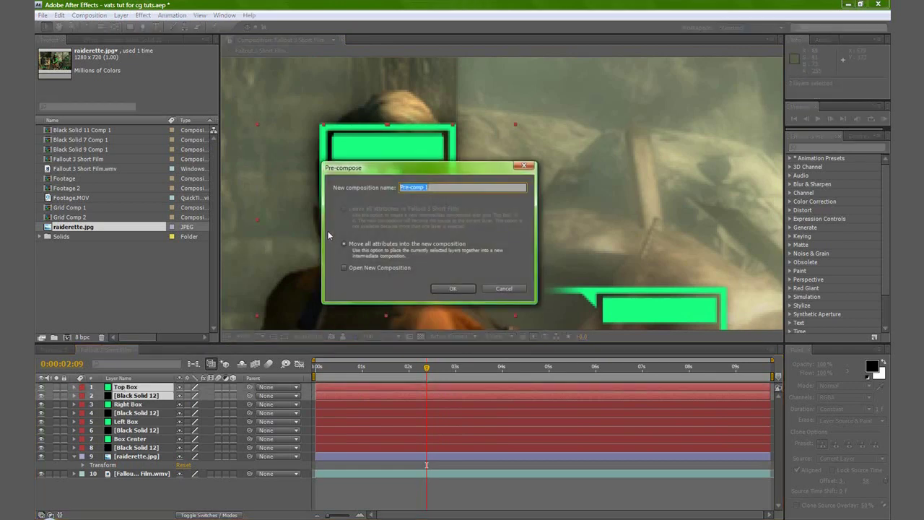
type("Top Box")
key("Return")
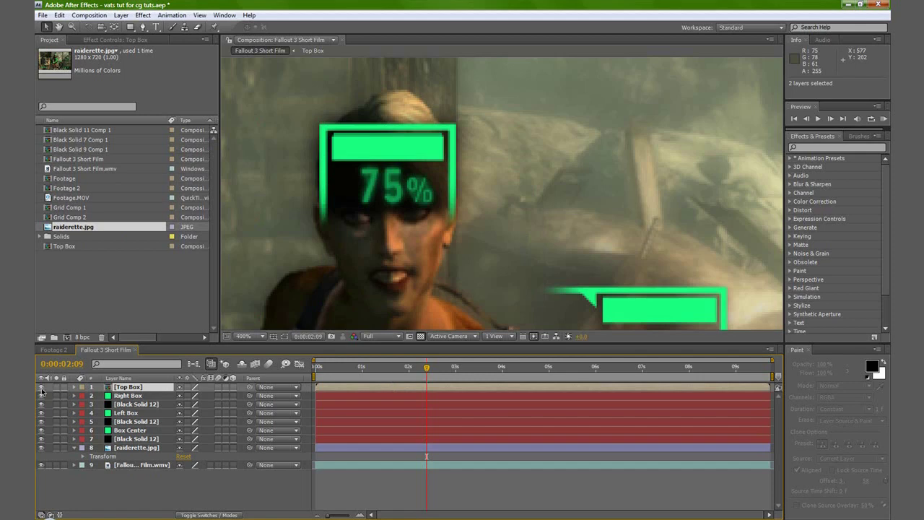
Pre-compose the Right Box layer and the black solid beneath it as "Right Box".
left_click(119, 396)
left_click(125, 406, "shift")
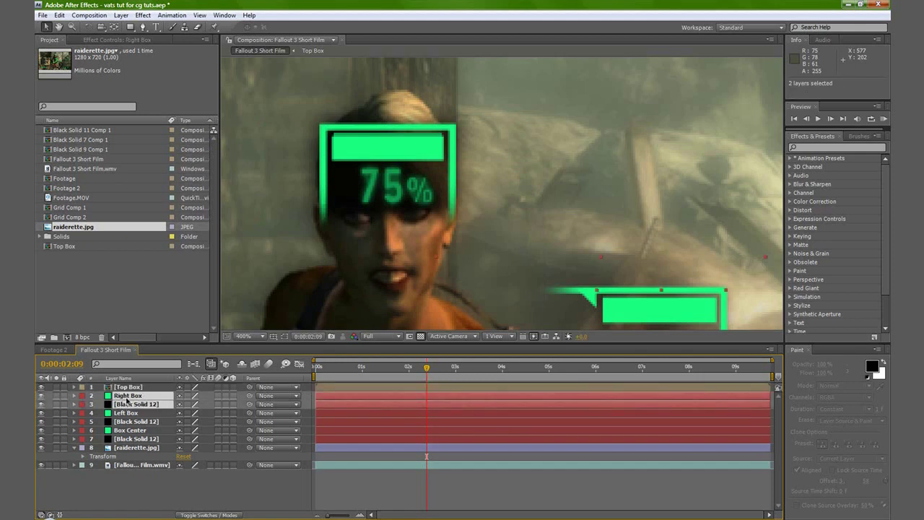
key("ctrl+shift+c")
type("Right Box")
key("Return")
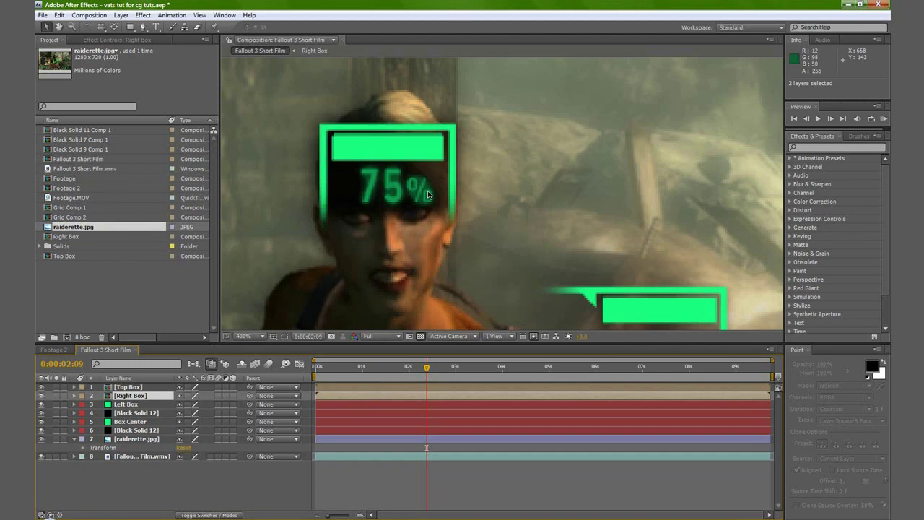
Pre-compose the Left Box layer and the black solid beneath it as "Left Box".
left_click(124, 405)
left_click(126, 413, "shift")
key("ctrl+shift+c")
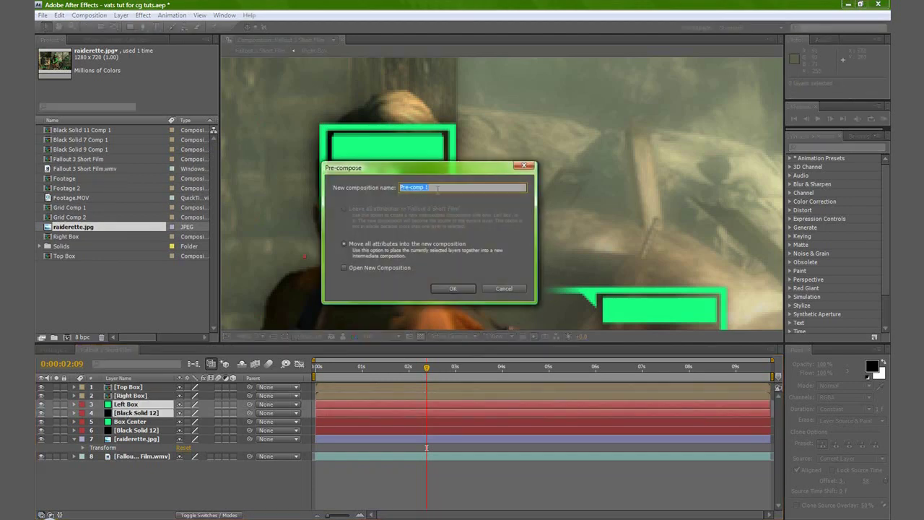
type("Le")
key("Return")
Pre-compose the Box Center layer and the black solid beneath it as "Center Box".
left_click(130, 413)
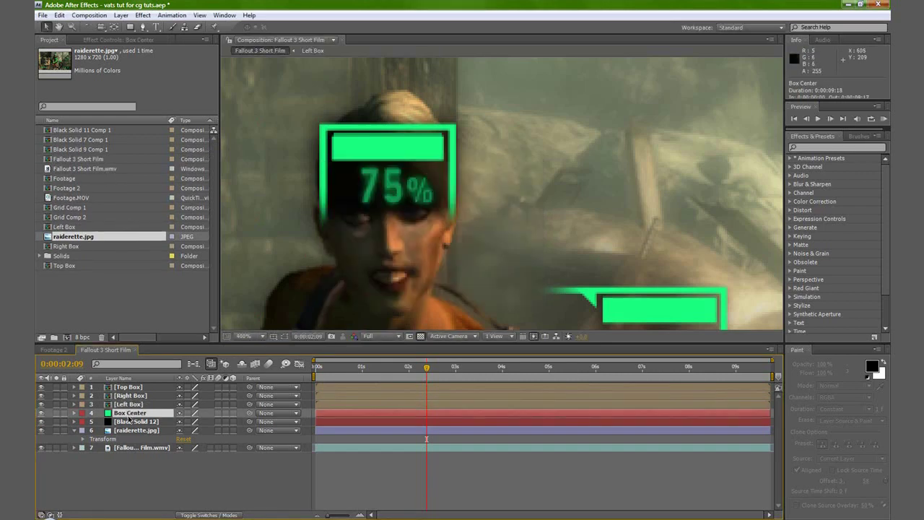
left_click(130, 422, "shift")
key("ctrl+shift+c")
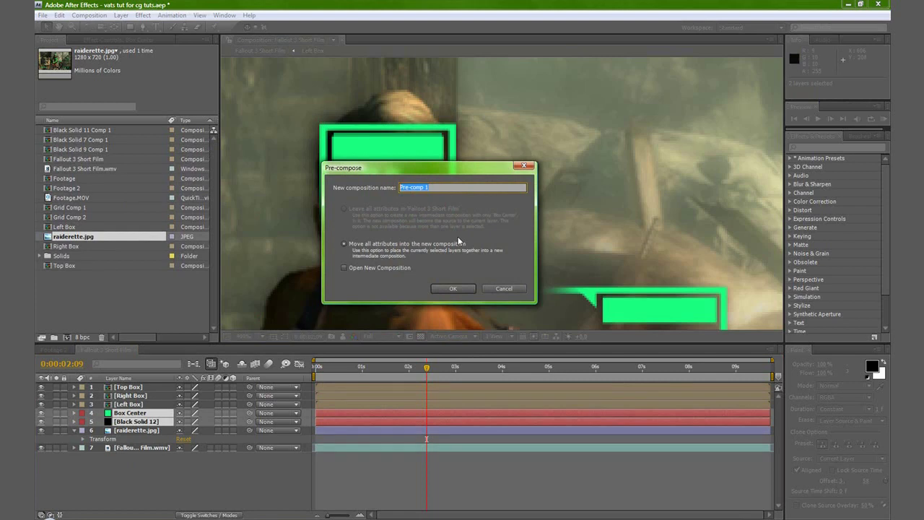
type("C")
key("Return")
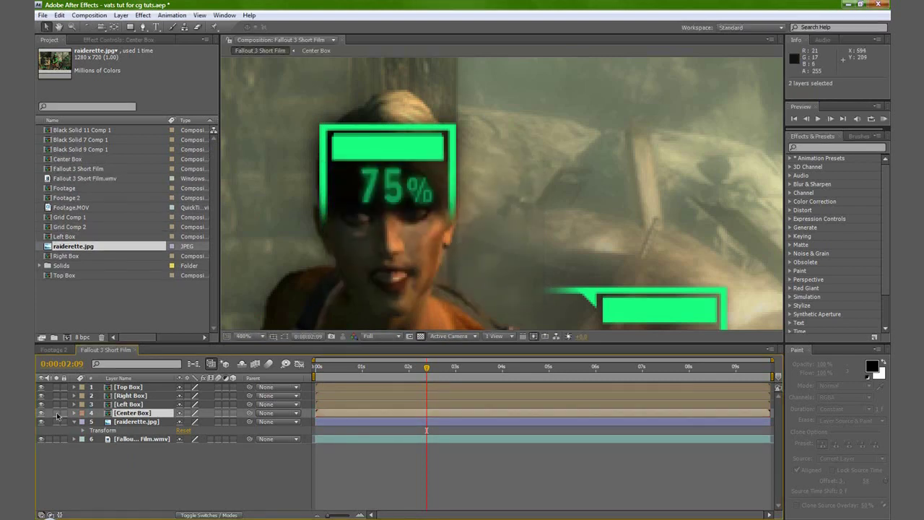
Solo the Top Box, Right Box, Left Box and Center Box layers to view all four target boxes without the footage.
left_click_drag(56, 412, 62, 374)
scroll(398, 167, "down", 1)
left_click_drag(494, 208, 522, 209)
scroll(489, 198, "down", 1)
scroll(487, 198, "up", 1)
key("v")
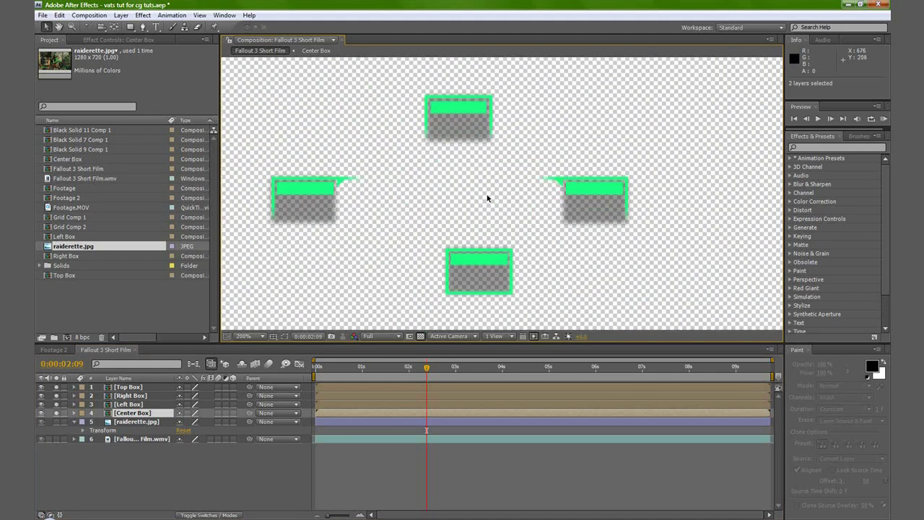
left_click_drag(482, 188, 501, 188)
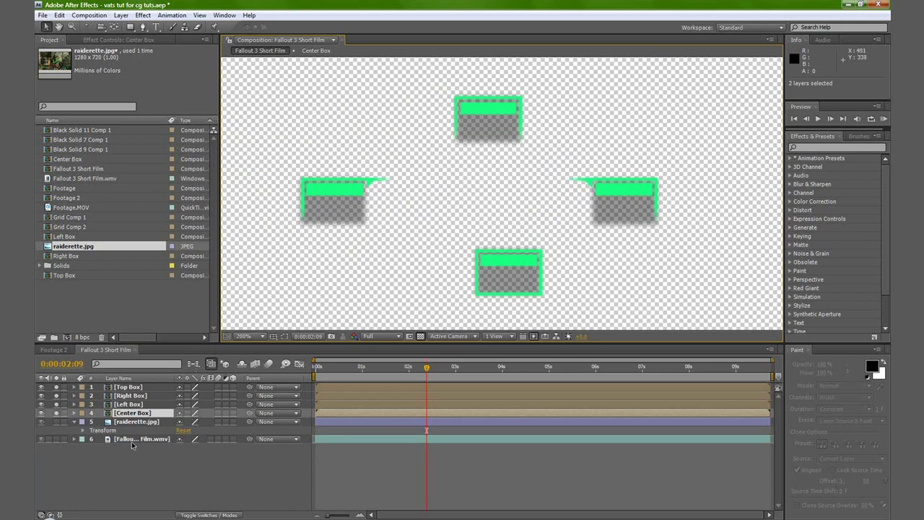
Switch to the browser, follow the Fallout Answers result on the Fallout 3 font to the Monofonto download page, and return to After Effects.
key("alt+Tab")
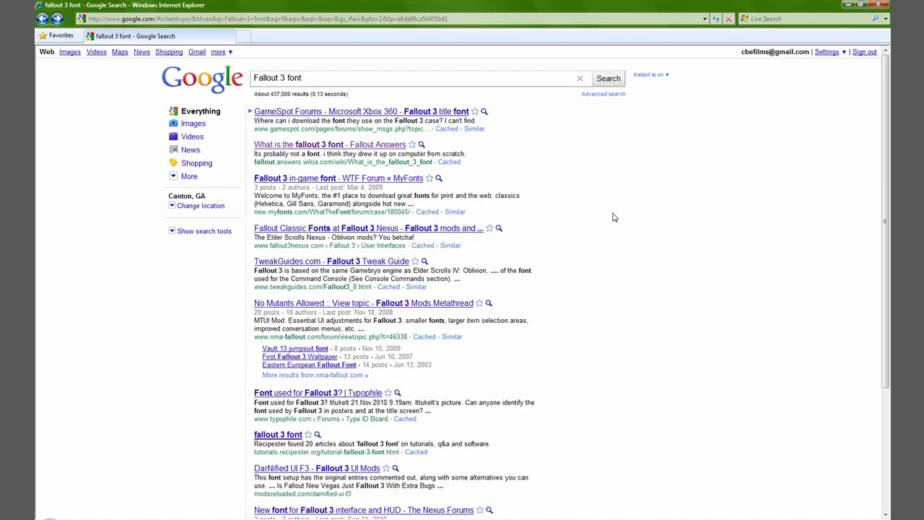
mouse_move(617, 216)
mouse_move(263, 148)
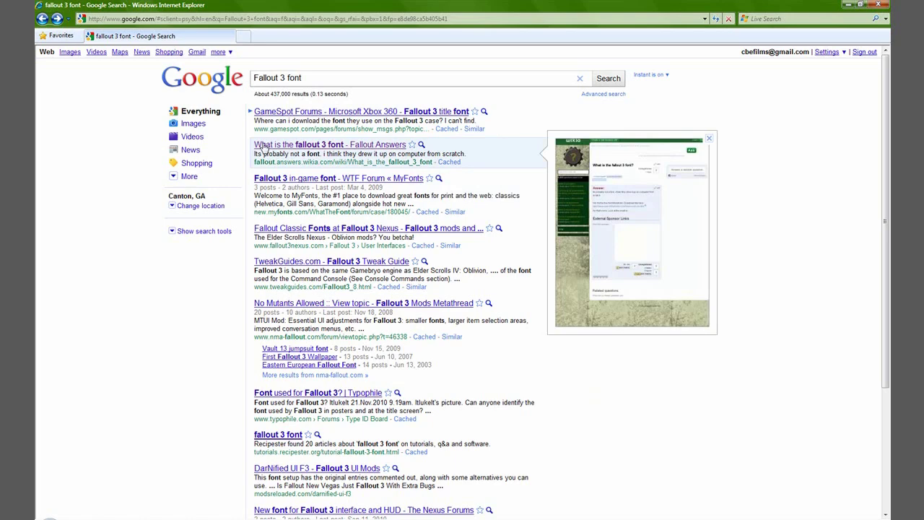
left_click(307, 148)
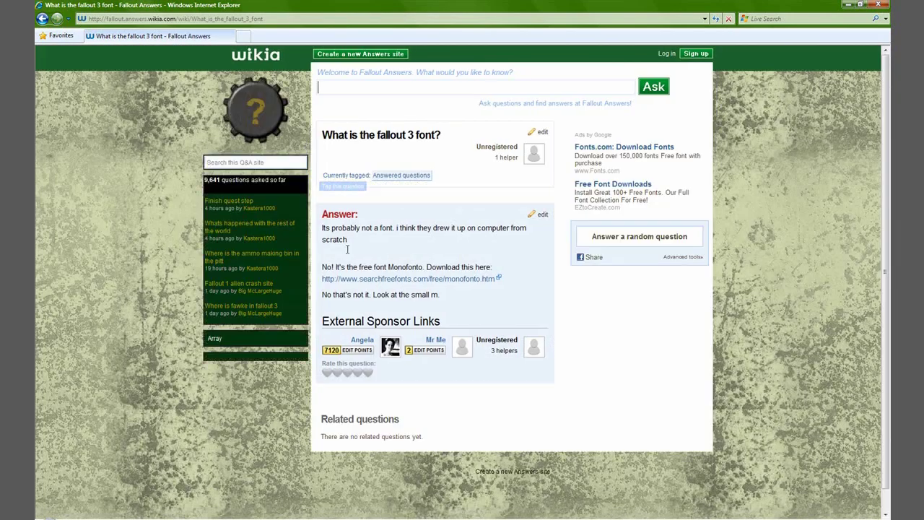
left_click(377, 281)
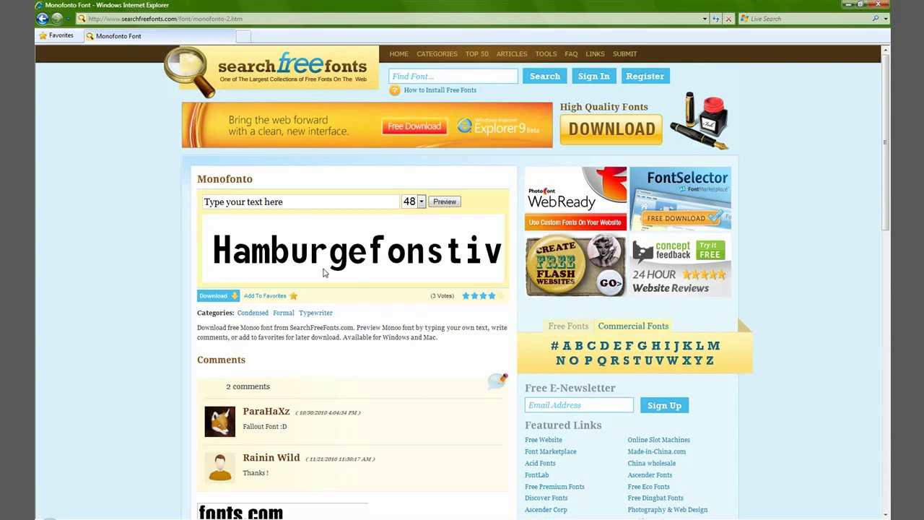
left_click(846, 5)
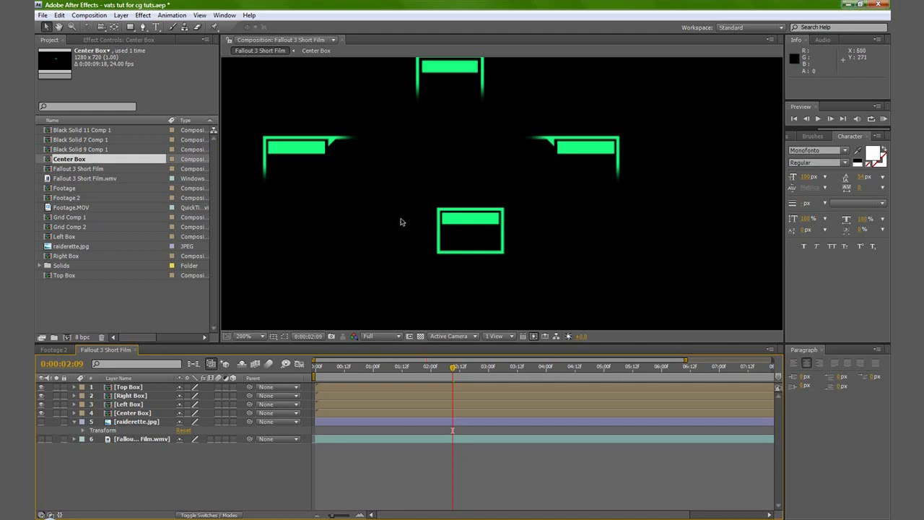
Add a Monofonto text layer reading "84%" in the space above the Center Box.
left_click(158, 29)
left_click(468, 194)
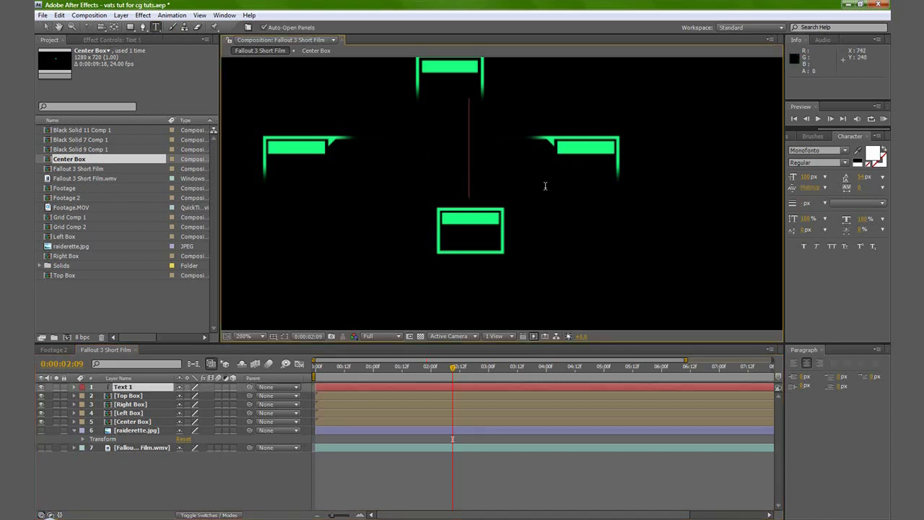
type("84%")
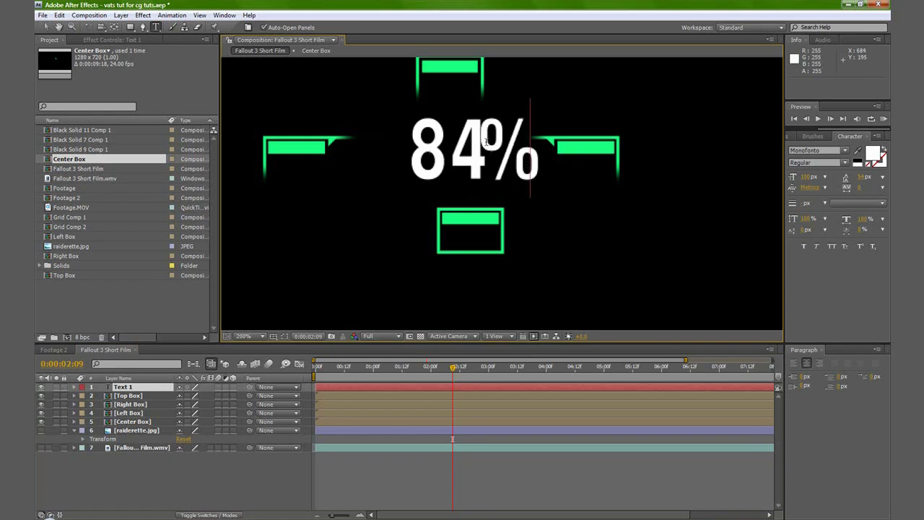
Widen the kerning between 84 and the percent sign, and reduce the font size of the percent sign only.
key("ctrl+a")
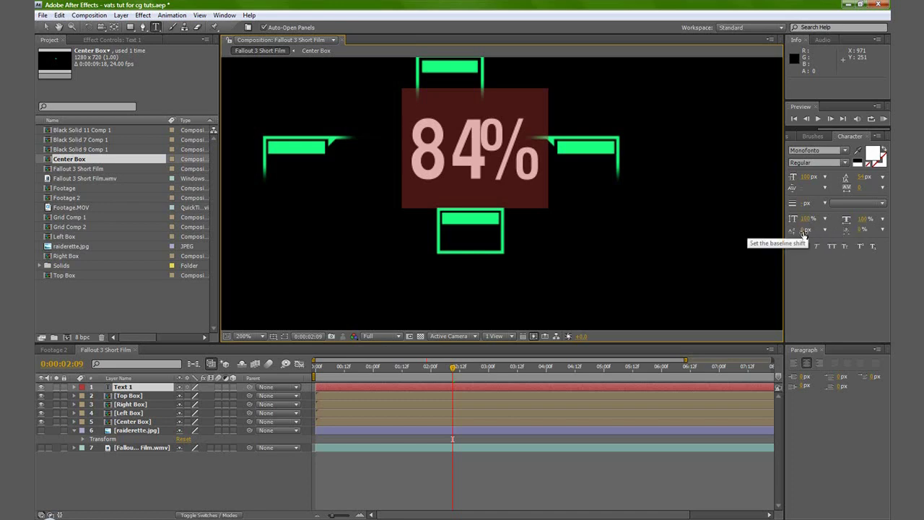
left_click(484, 152)
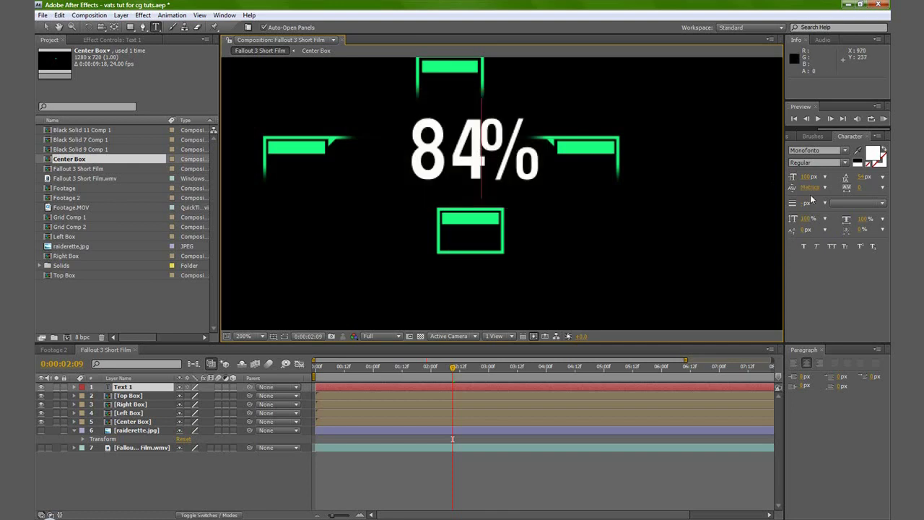
left_click_drag(807, 189, 815, 188)
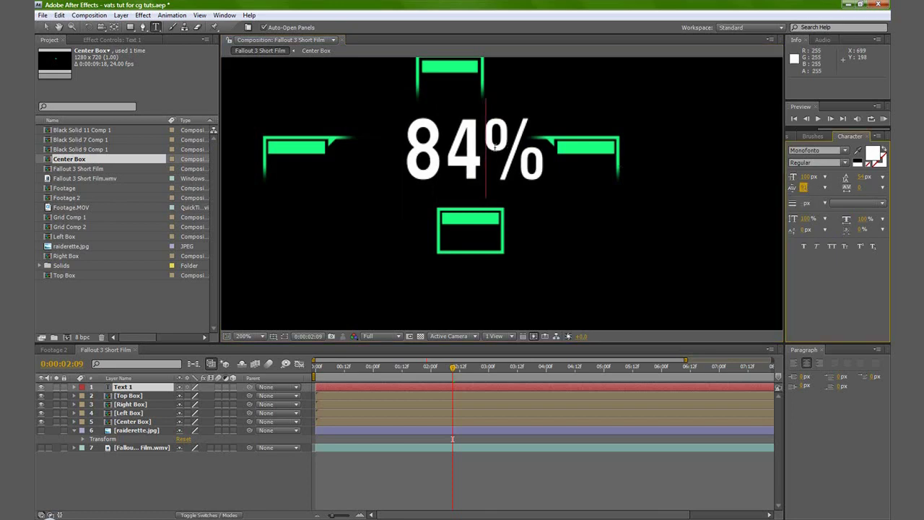
key("shift+Right")
left_click_drag(810, 180, 792, 178)
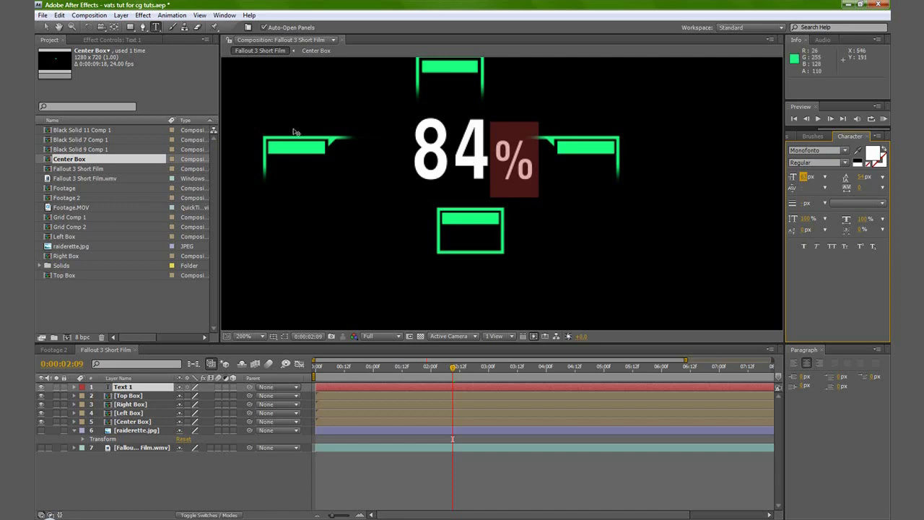
left_click(149, 468)
Scale the 84% text layer to 30% and position it beneath the green bar of the Top Box.
left_click(130, 390)
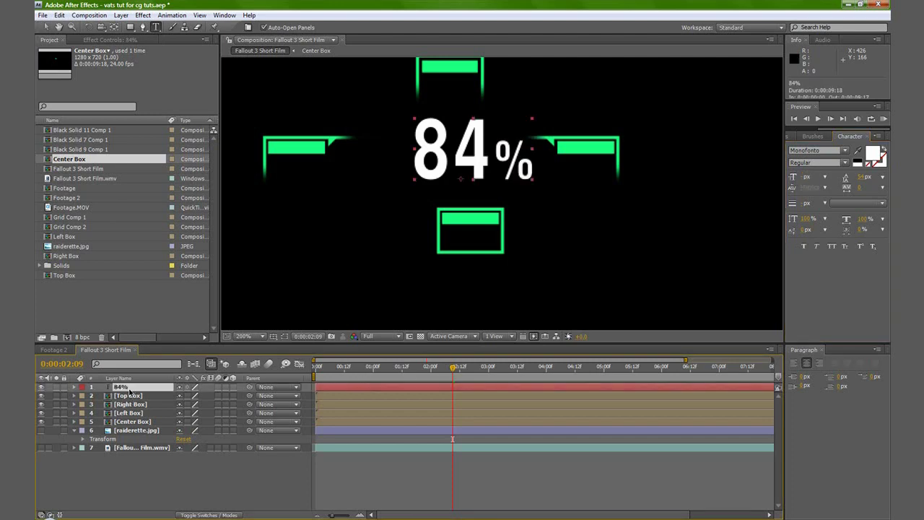
key("s")
left_click_drag(190, 396, 147, 394)
left_click(46, 27)
key("space")
left_click_drag(350, 168, 361, 215)
left_click_drag(470, 216, 458, 136)
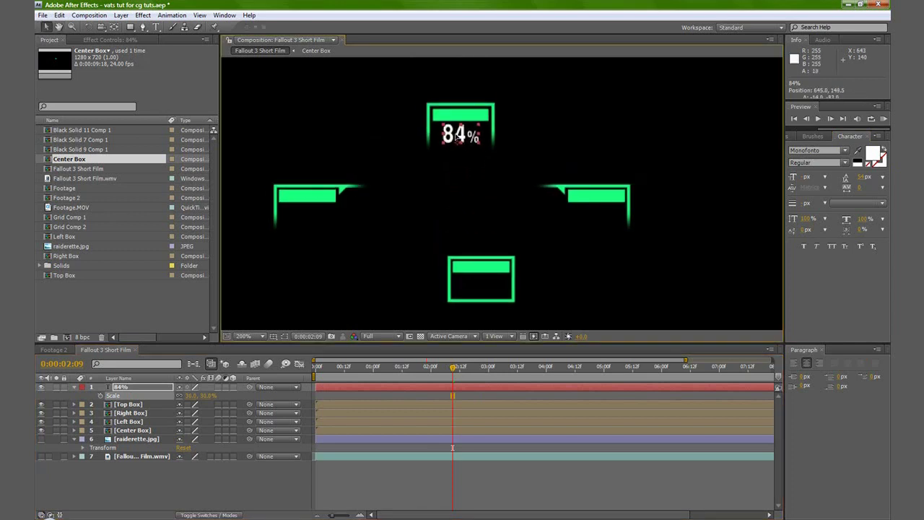
Duplicate the 84% text layer three times and move the newest copy beneath the green bar of the Left Box.
left_click(137, 389)
key("ctrl+d")
key("ctrl+d")
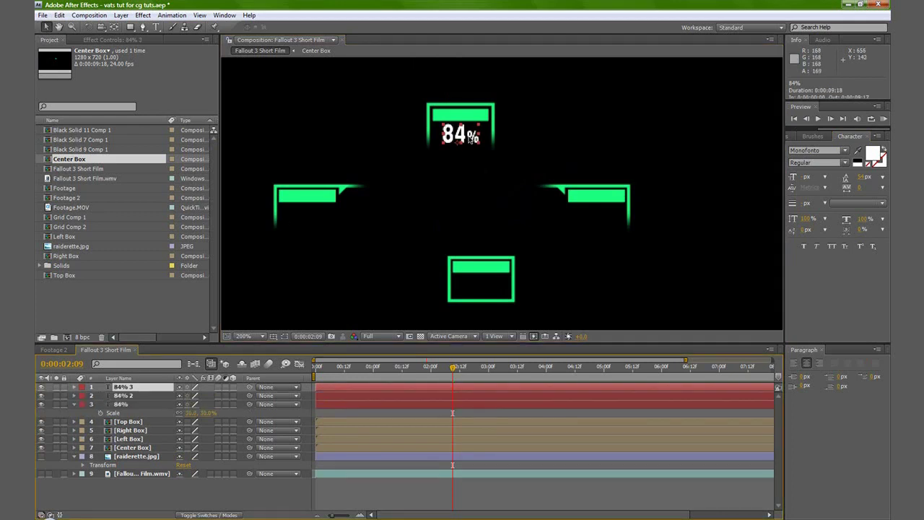
key("ctrl+d")
left_click_drag(473, 139, 320, 220)
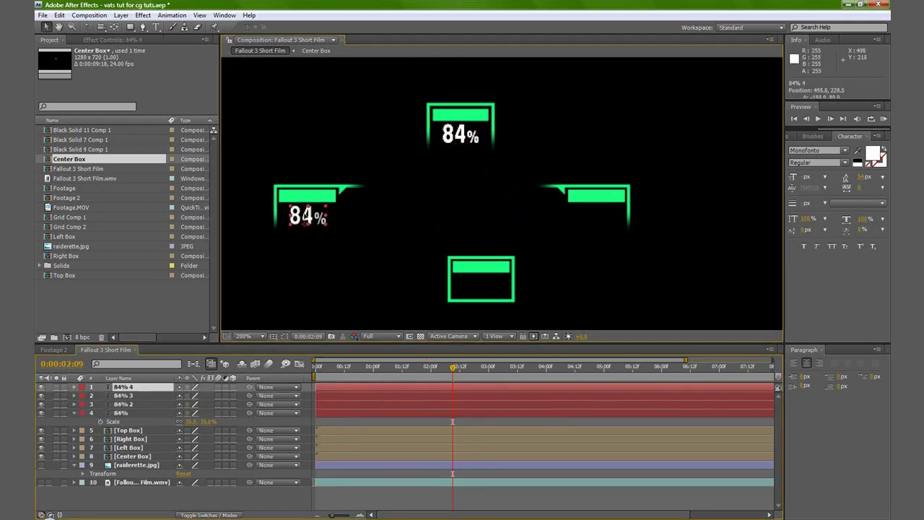
Move the 84% 3 copy beneath the Right Box's bar and the 84% 2 copy inside the Center Box.
left_click(130, 396)
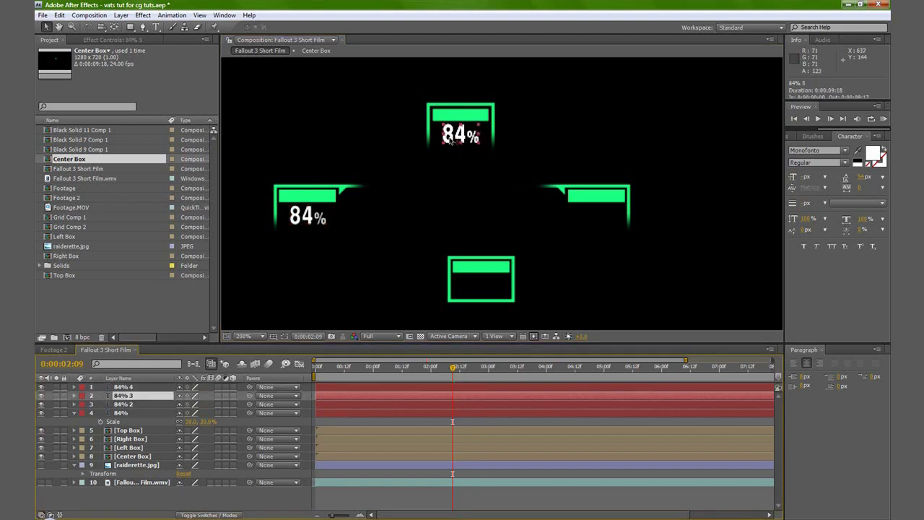
left_click_drag(455, 137, 591, 217)
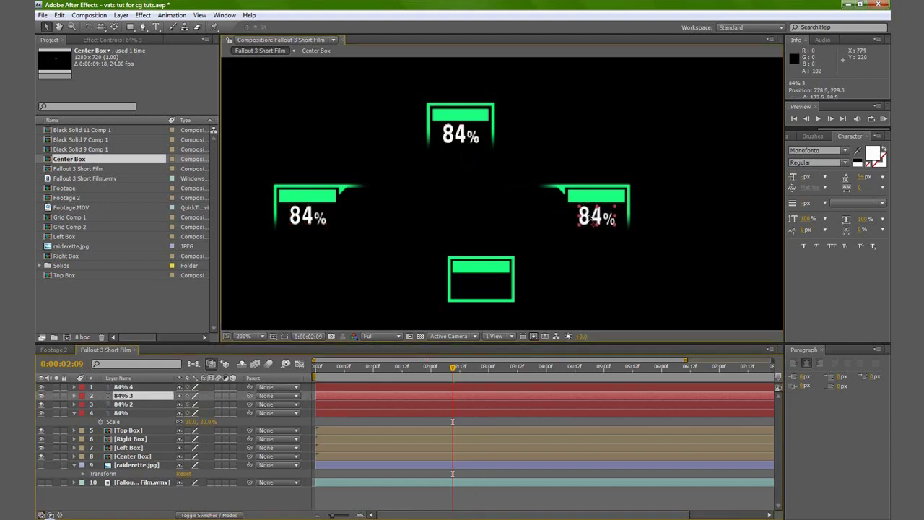
key("Return")
left_click(127, 405)
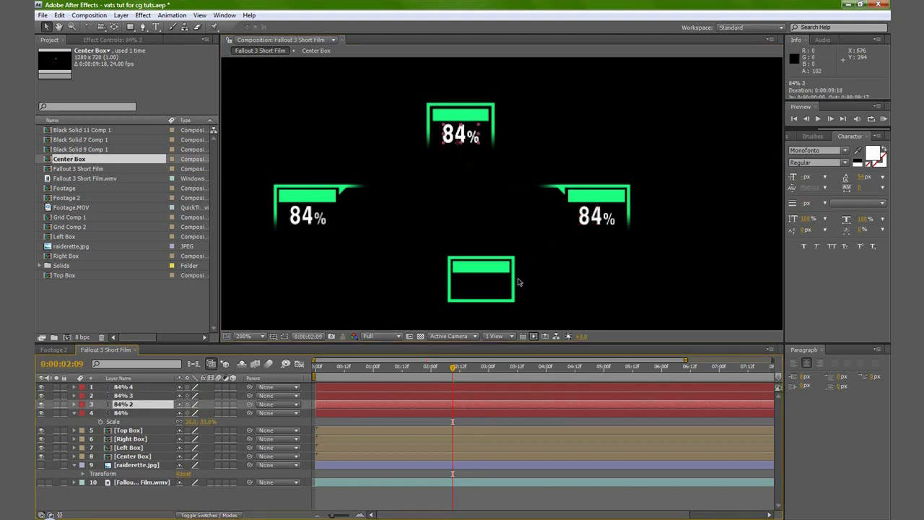
left_click_drag(456, 142, 482, 287)
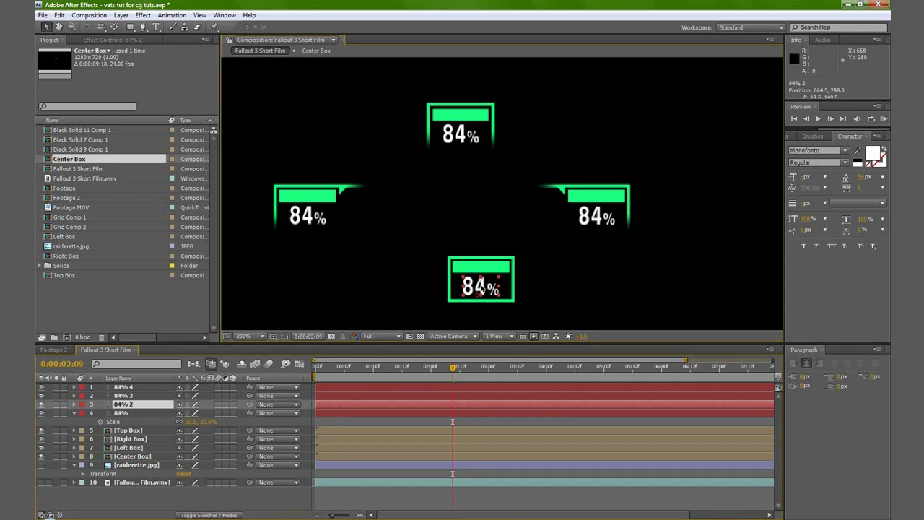
Recolor the Center Box and Right Box percentage texts with the green sampled from the box bars.
key("ctrl+t")
left_click_drag(456, 280, 503, 289)
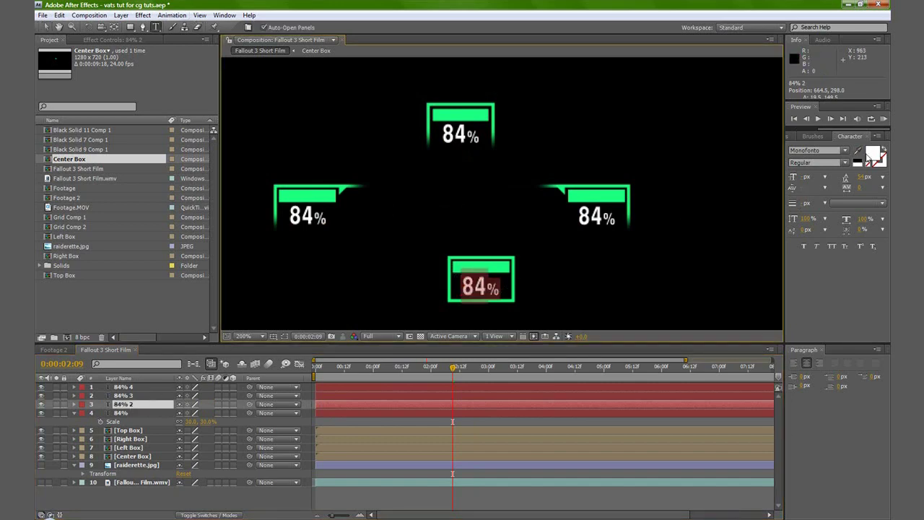
left_click(857, 150)
left_click(588, 196)
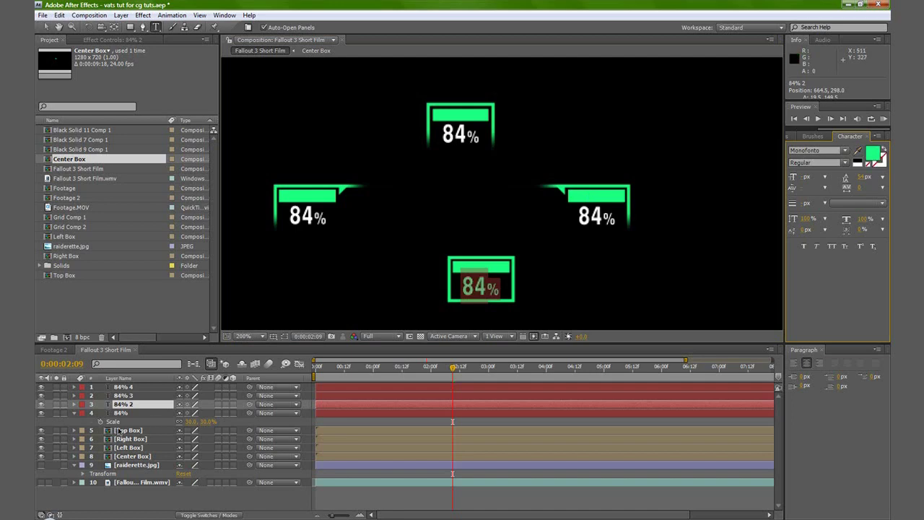
left_click(130, 396)
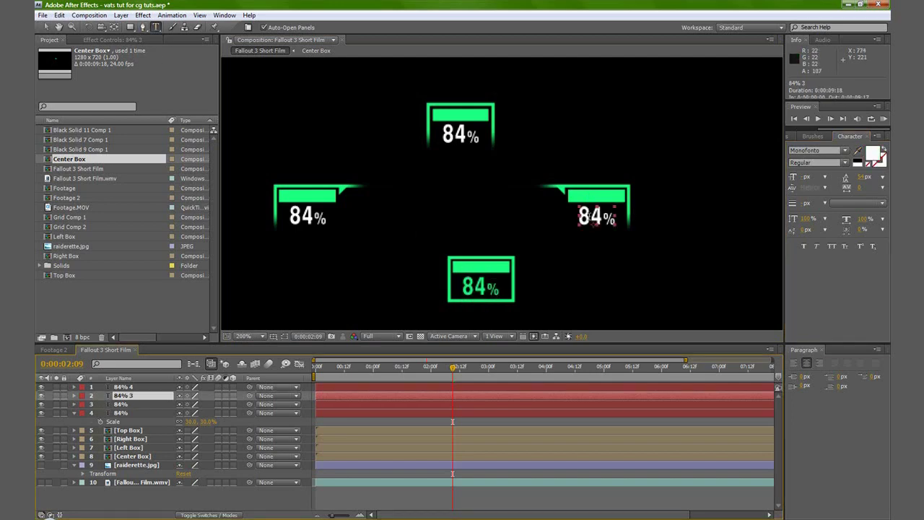
double_click(592, 215)
left_click(857, 150)
left_click(621, 190)
Recolor the Left Box and Top Box percentage texts with the same green as the boxes.
left_click(134, 387)
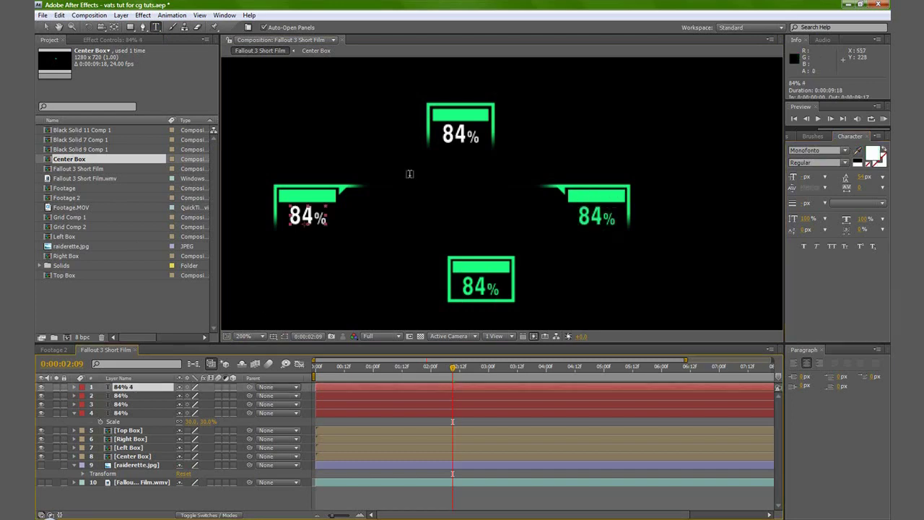
double_click(307, 216)
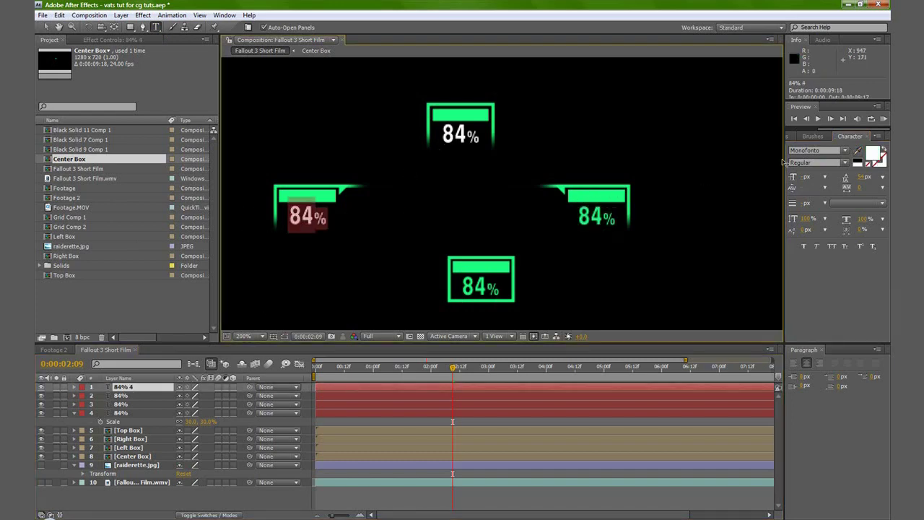
left_click(856, 150)
left_click(309, 229)
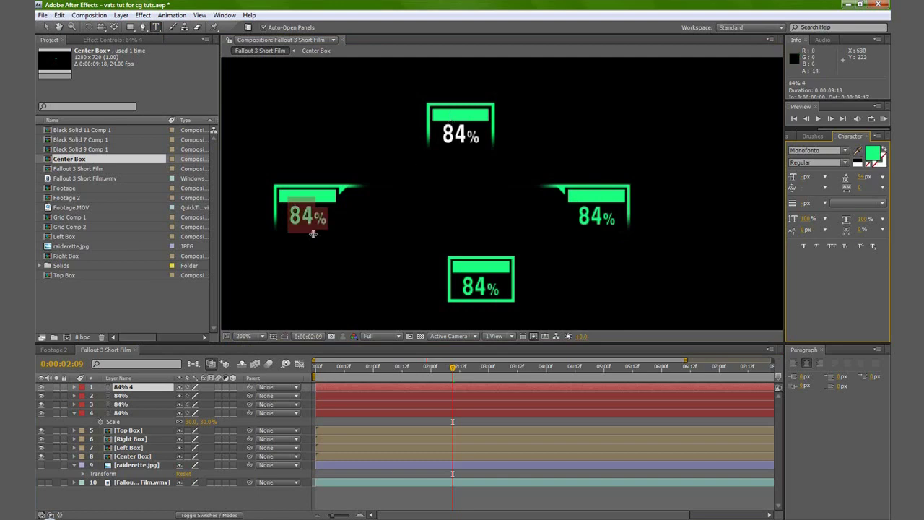
left_click(121, 413)
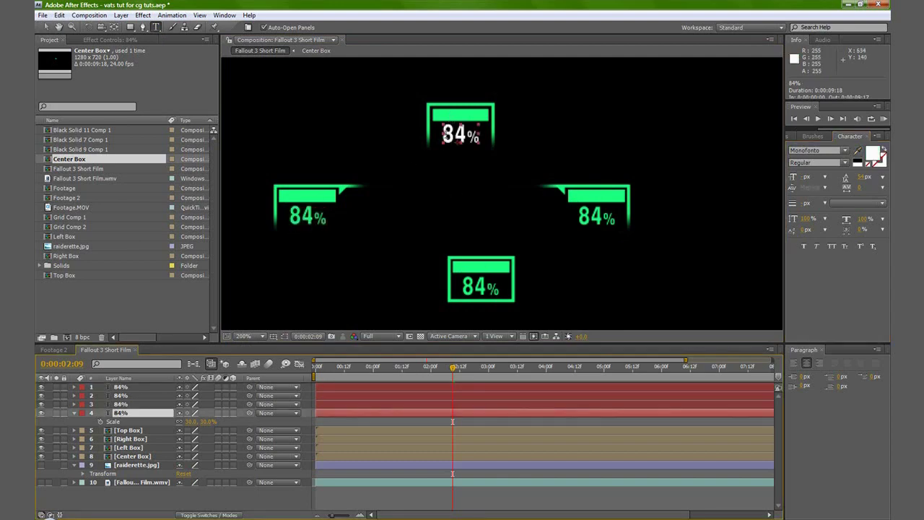
double_click(454, 135)
left_click(857, 151)
left_click(615, 189)
left_click(45, 27)
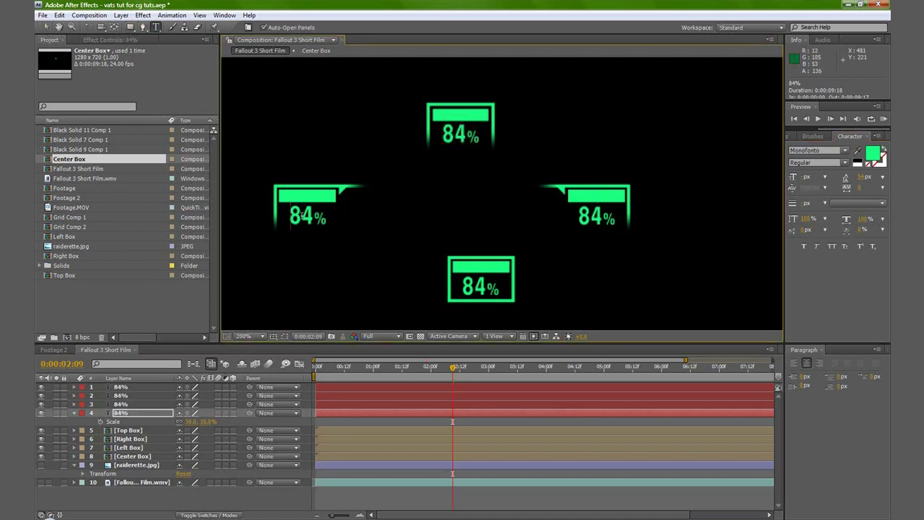
Change the Left Box percentage number to 24 and widen the kerning before its percent sign.
left_click_drag(289, 217, 315, 216)
type("24")
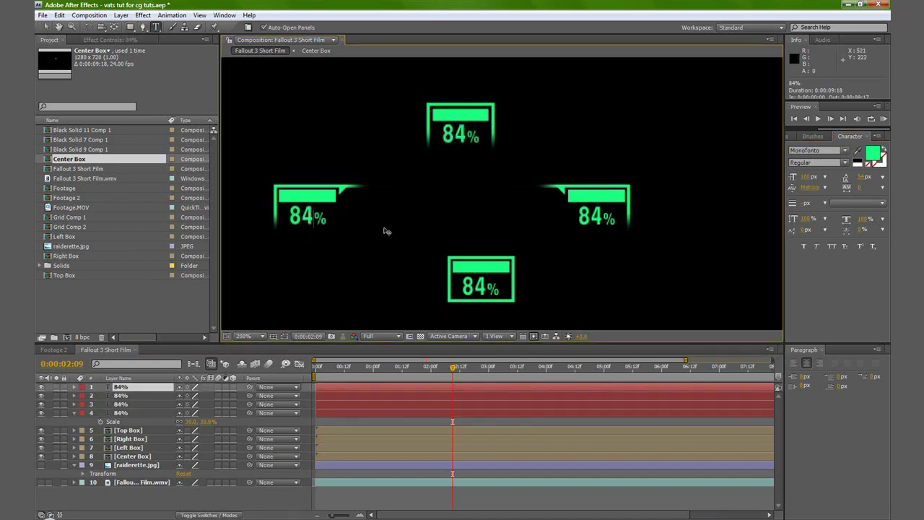
left_click_drag(805, 189, 812, 187)
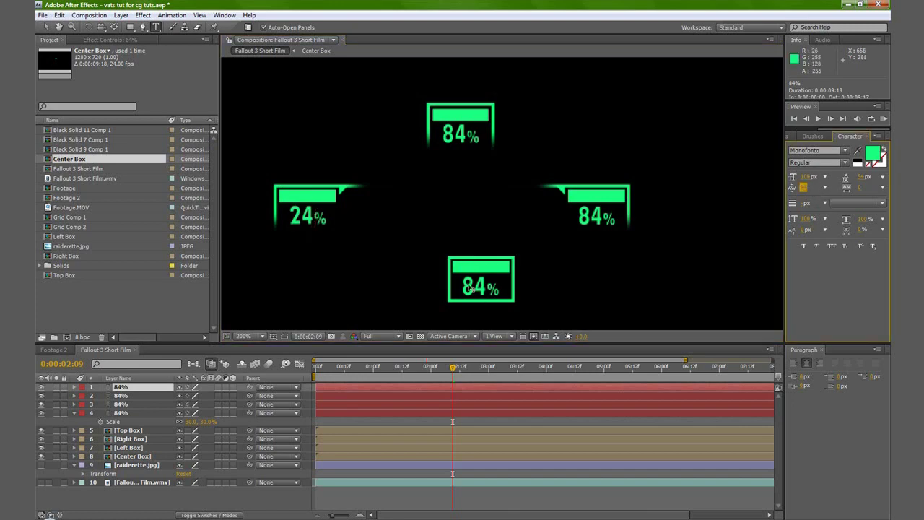
Change the Center Box percentage number to 96 and widen the kerning before its percent sign.
left_click(121, 396)
double_click(463, 288)
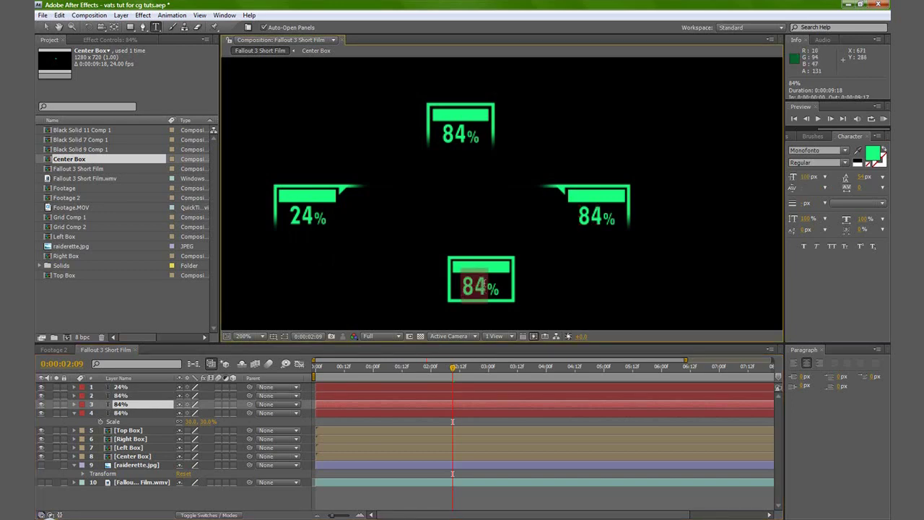
type("96")
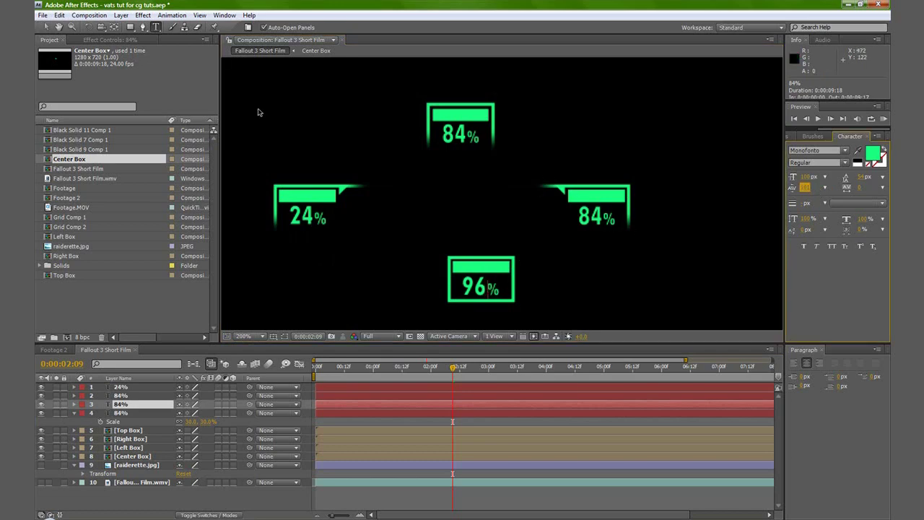
Change the Top Box percentage number to 12 and adjust the kerning before its percent sign.
left_click(126, 396)
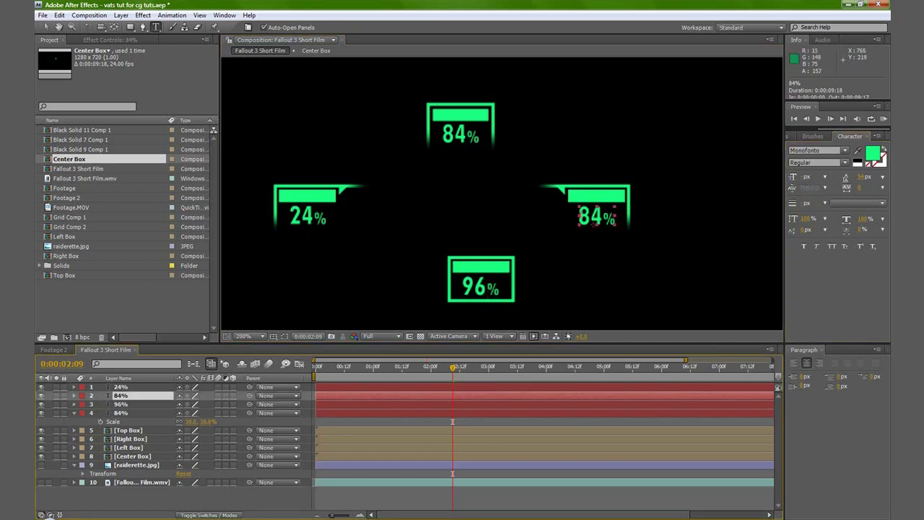
left_click_drag(577, 217, 605, 213)
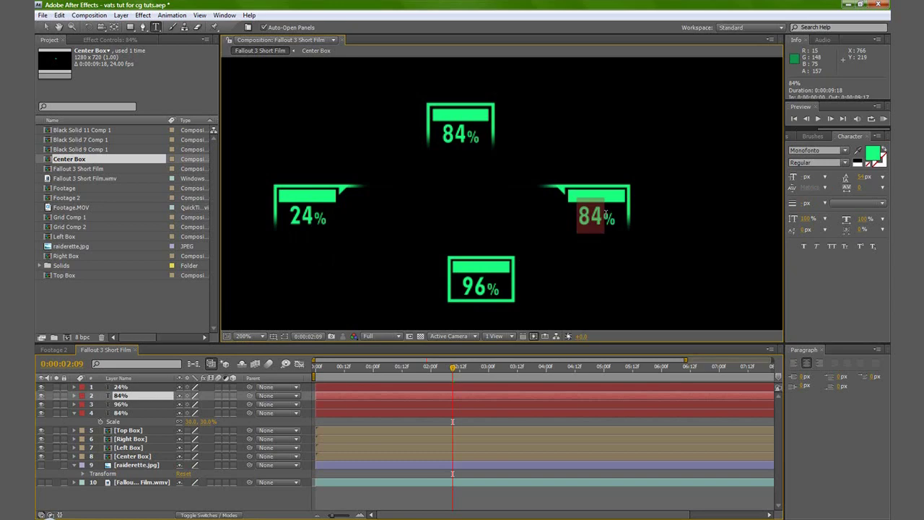
left_click(122, 388)
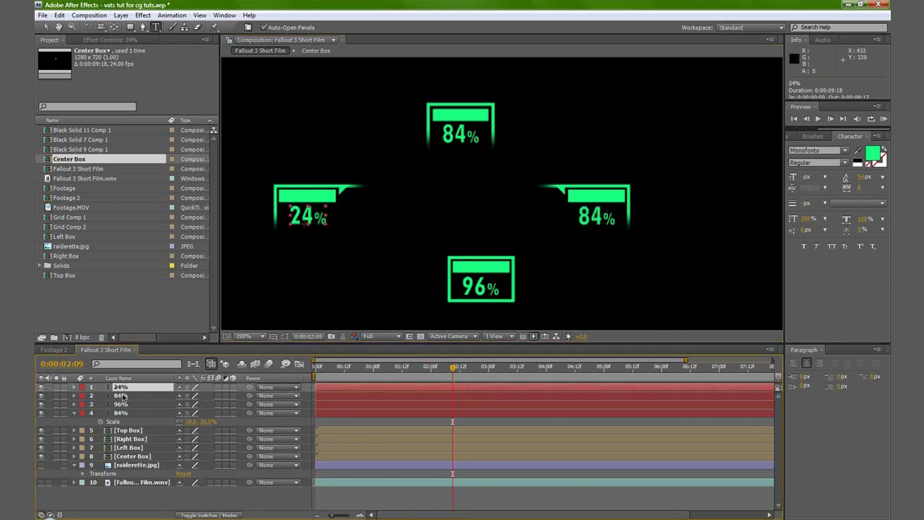
left_click(125, 412)
left_click_drag(443, 134, 468, 135)
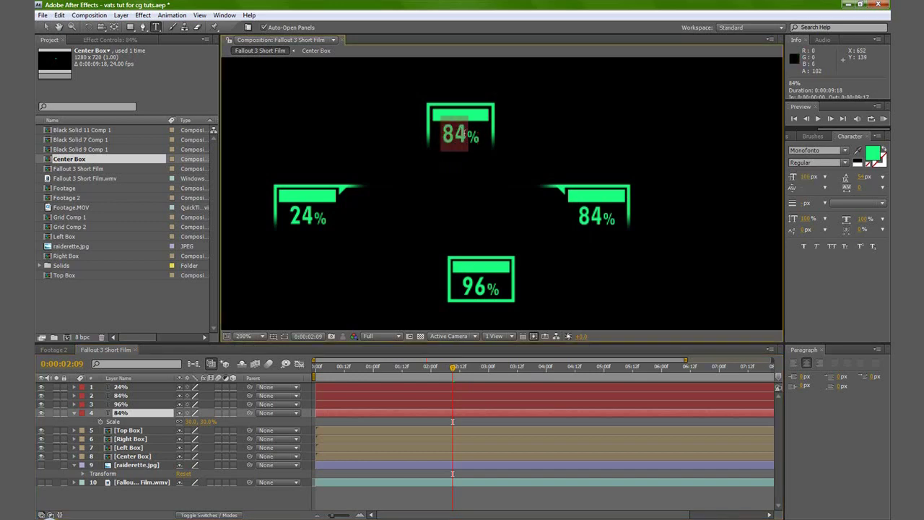
type("12")
left_click(810, 188)
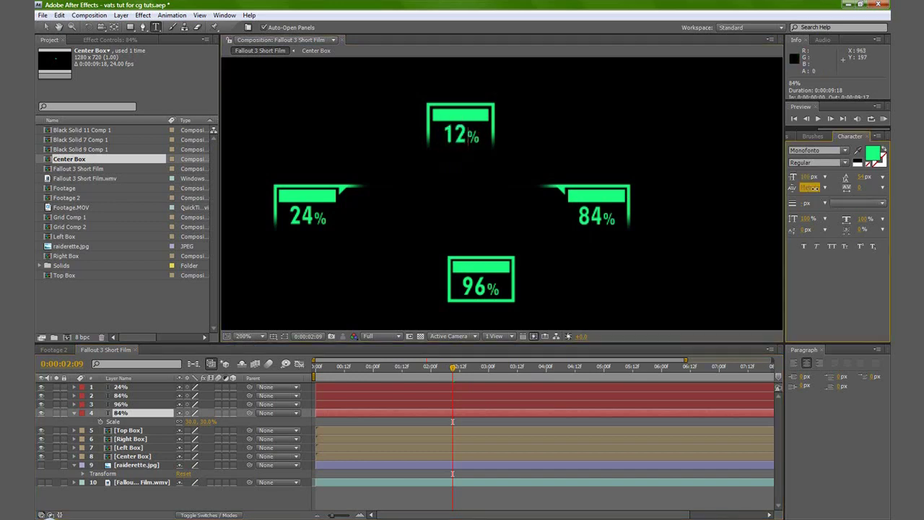
left_click(46, 26)
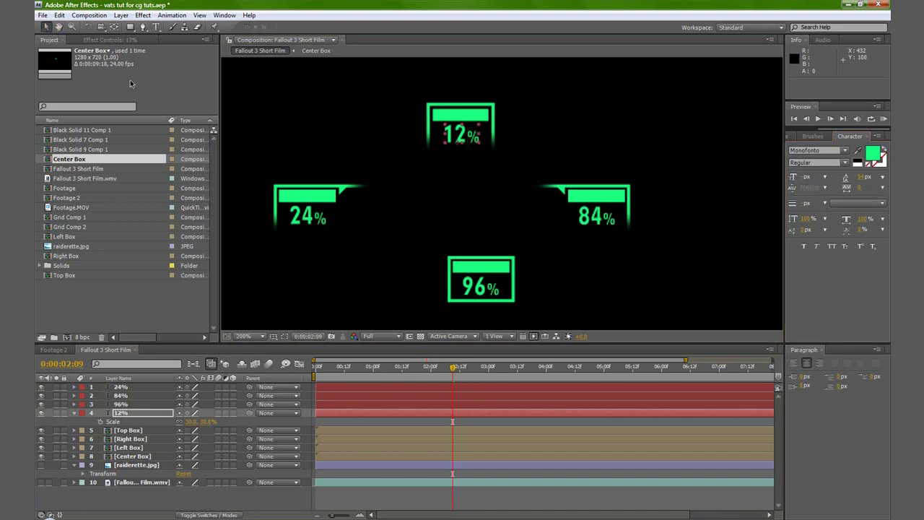
Hide the 24%, 84% and 96% text layers, keeping only the 12% text layer shown.
left_click(355, 273)
key("comma")
key("period")
left_click(121, 413)
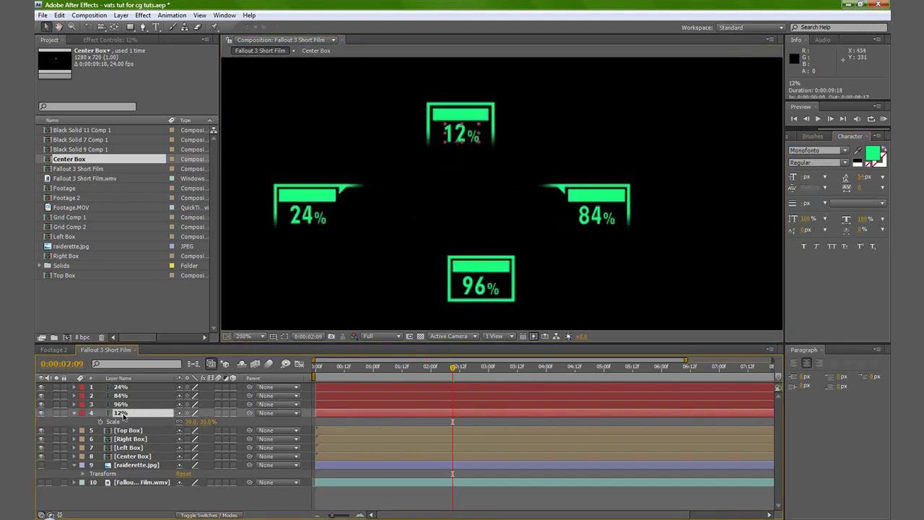
left_click_drag(40, 387, 40, 412)
left_click(40, 413)
Move the 12% text layer out of the main composition into the Top Box pre-composition.
left_click(126, 457)
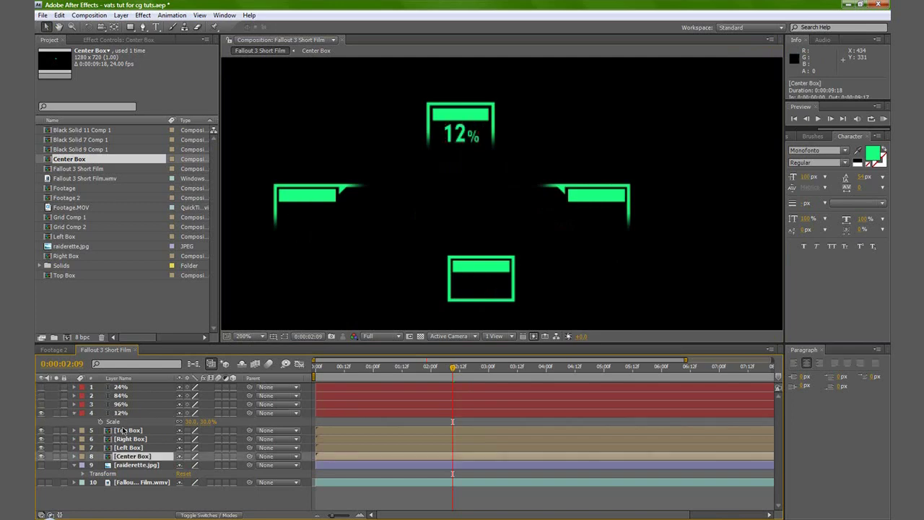
left_click(126, 431)
left_click(123, 414)
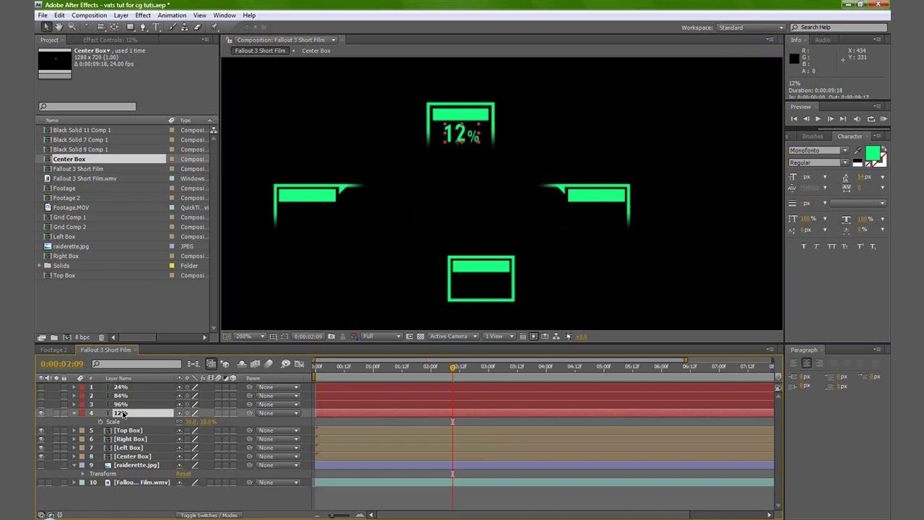
key("ctrl+x")
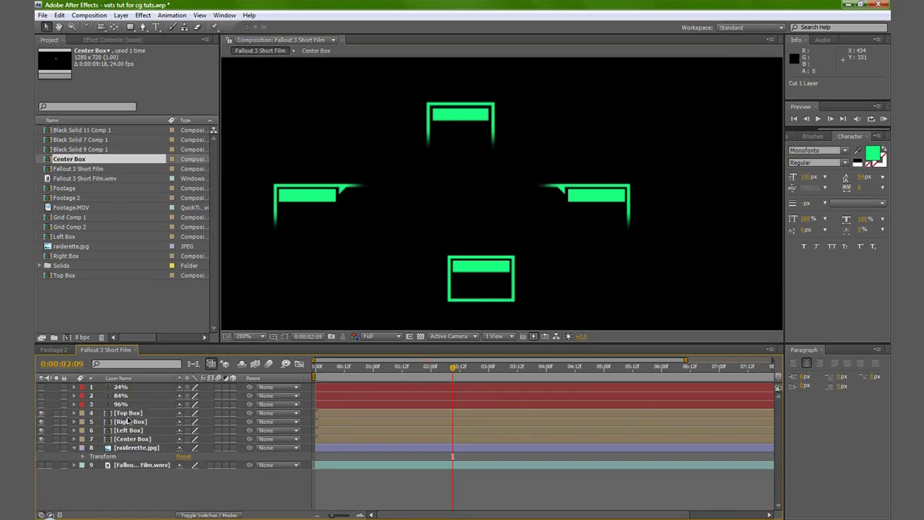
double_click(128, 413)
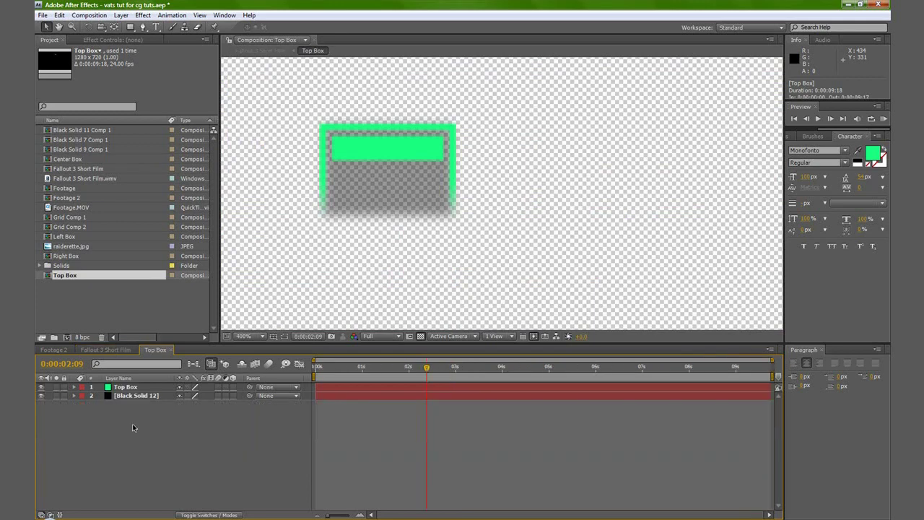
key("ctrl+v")
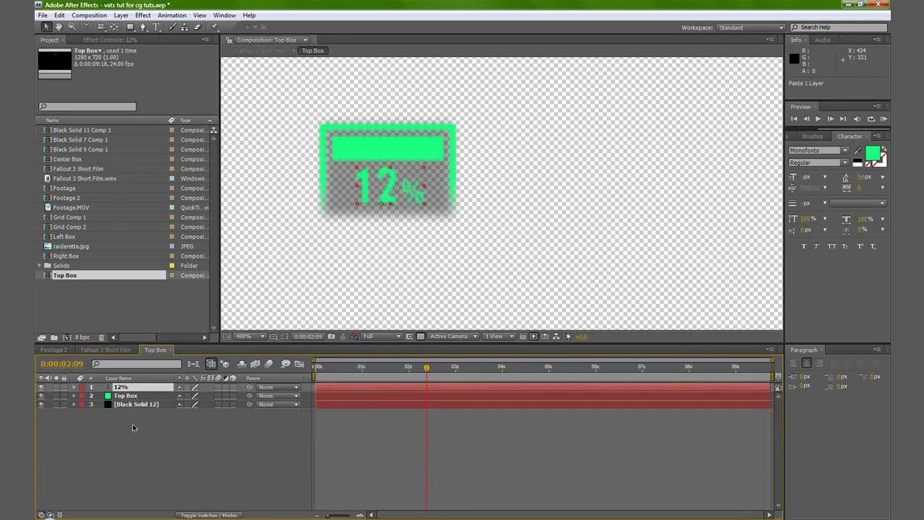
Show the 96% text layer in the Fallout 3 Short Film composition and move it into the Center Box pre-composition.
left_click(105, 350)
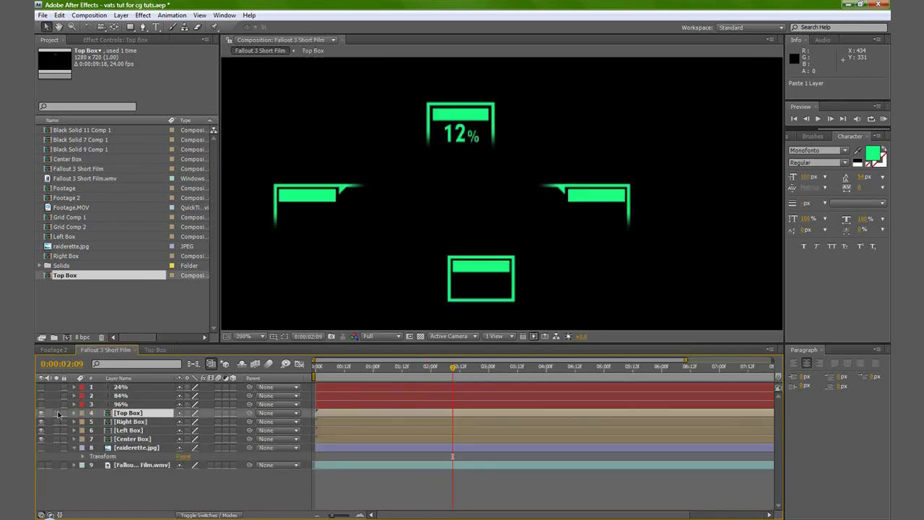
left_click(127, 405)
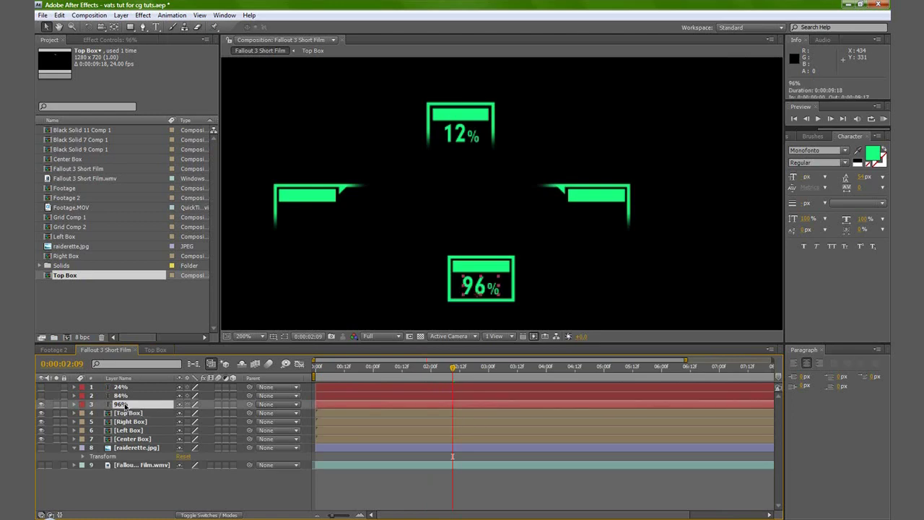
key("ctrl+x")
double_click(129, 431)
key("ctrl+v")
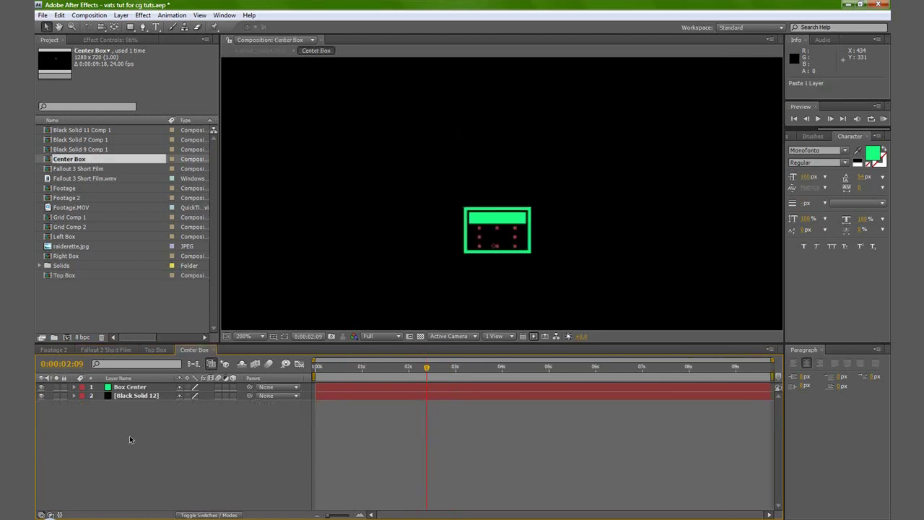
Show the 84% text layer in the Fallout 3 Short Film composition and move it into the Right Box pre-composition.
left_click(105, 350)
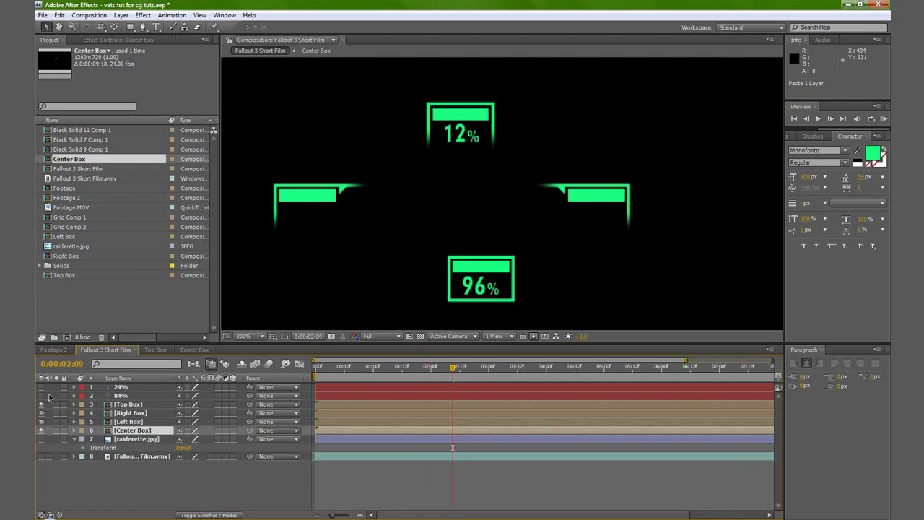
left_click(41, 395)
left_click(120, 395)
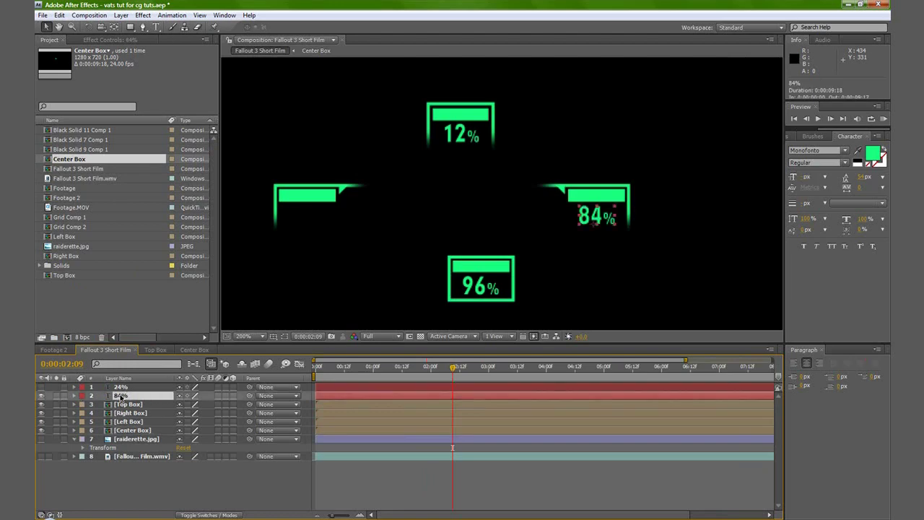
key("ctrl+x")
double_click(126, 404)
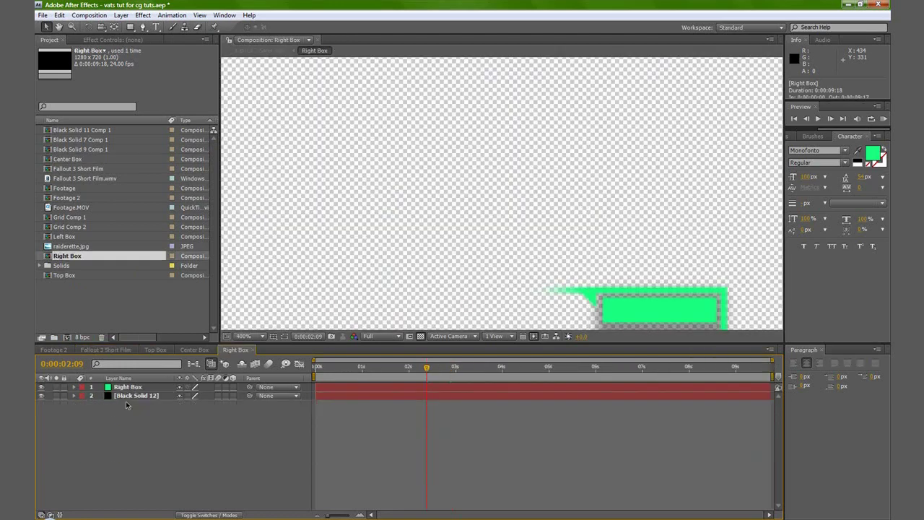
key("ctrl+v")
Show the 24% text layer in the Fallout 3 Short Film composition and move it into the Left Box pre-composition.
left_click(155, 349)
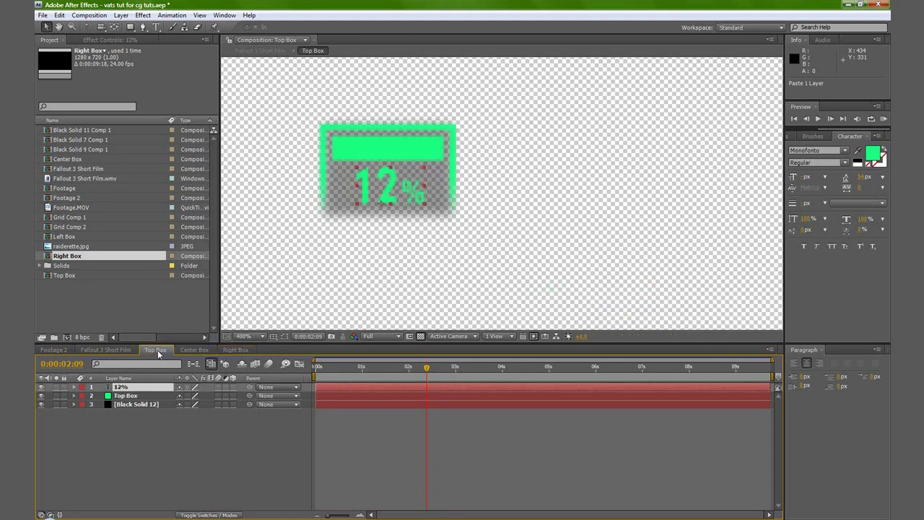
left_click(105, 350)
left_click(118, 387)
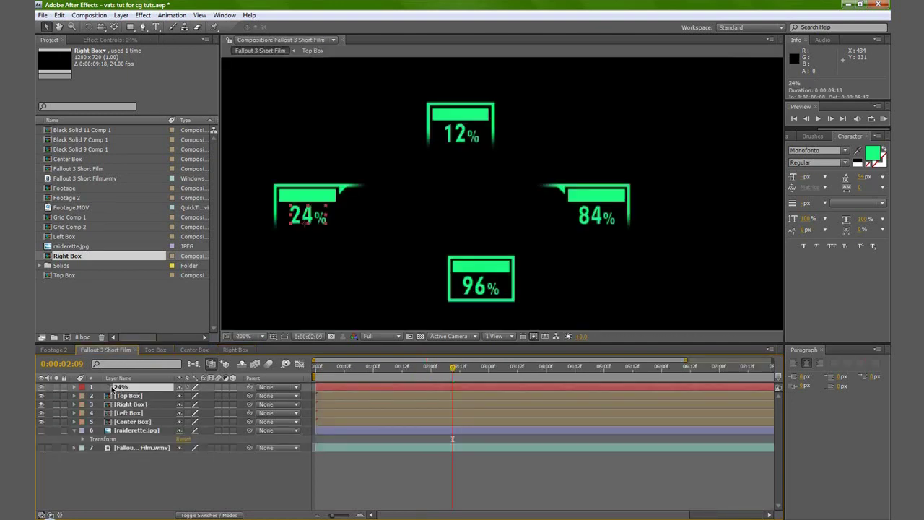
key("ctrl+x")
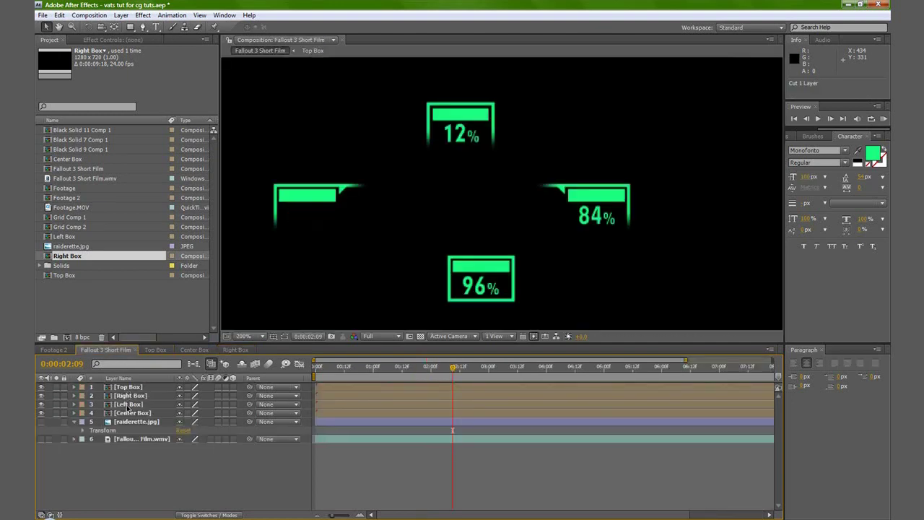
double_click(126, 404)
key("ctrl+v")
left_click(141, 441)
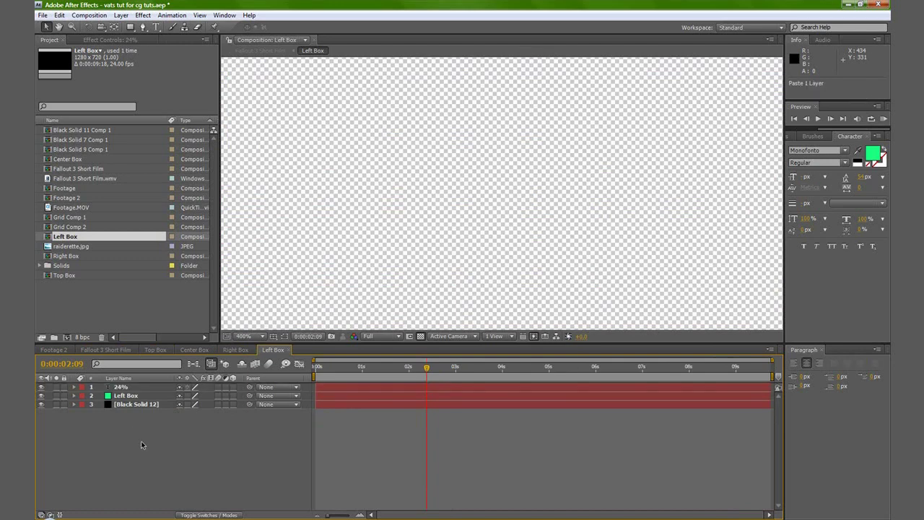
Close the open timelines of the Left Box, Right Box, Center Box and Top Box compositions.
left_click(289, 350)
left_click(252, 351)
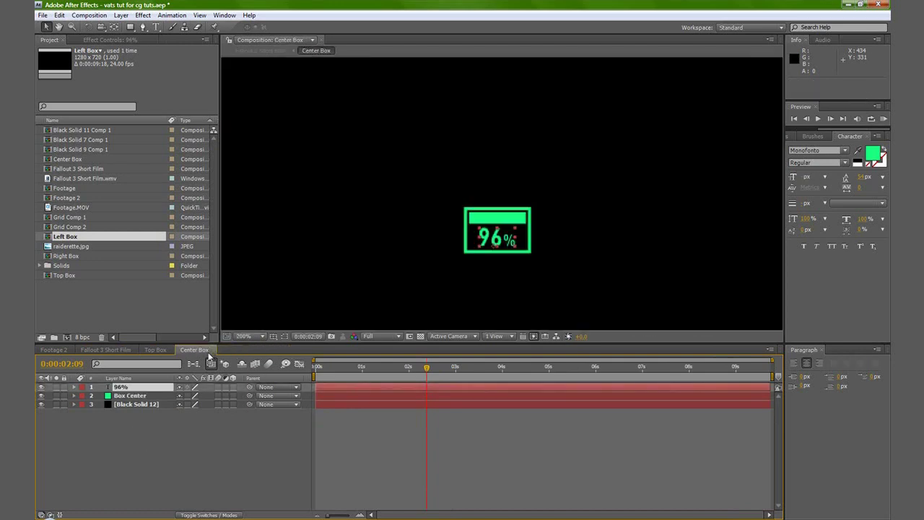
left_click(212, 349)
left_click(171, 350)
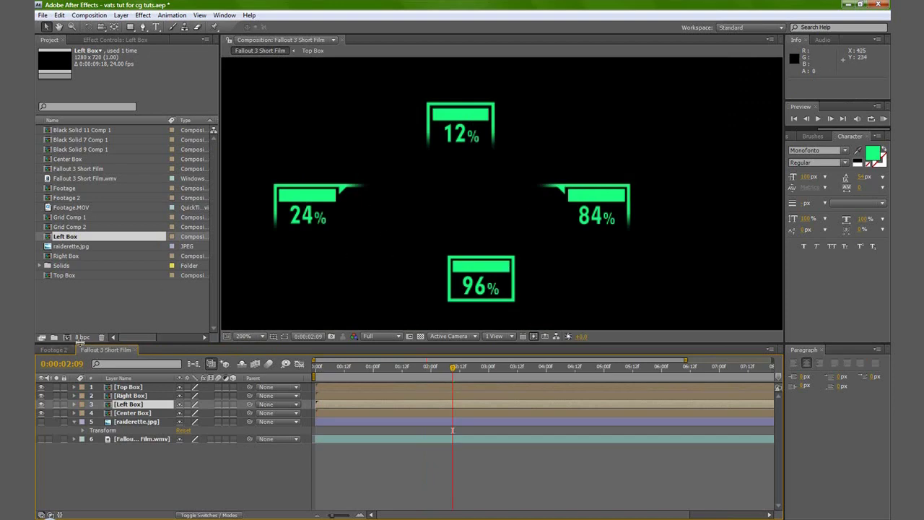
Add the Center Box, Right Box, Top Box and Left Box compositions above the other layers in the Footage 2 composition.
left_click(58, 349)
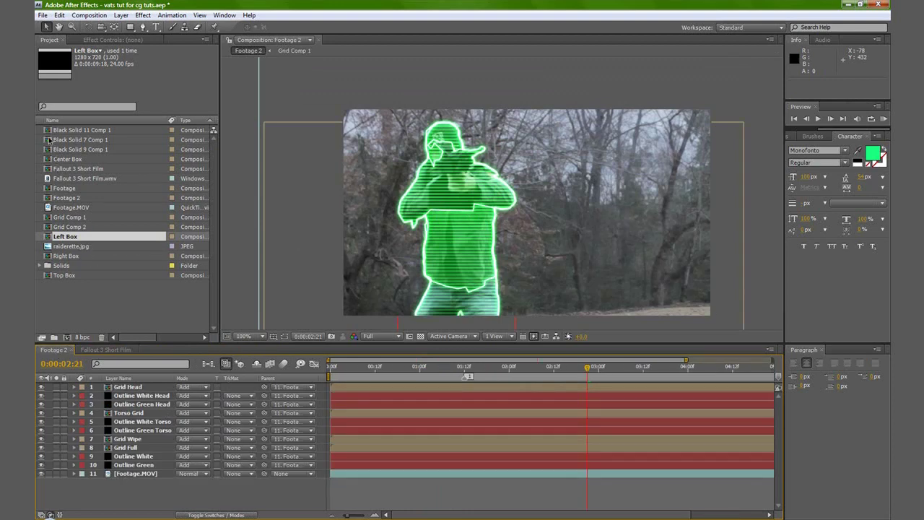
left_click_drag(57, 159, 137, 391)
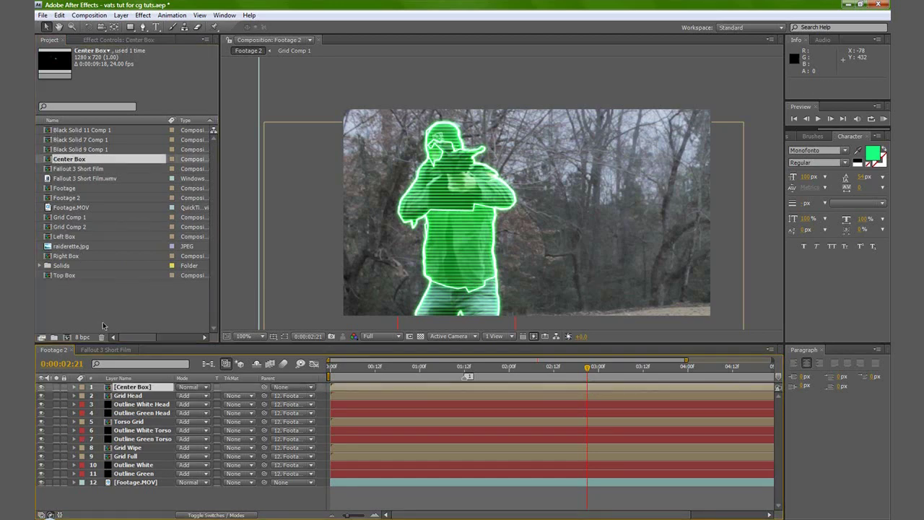
left_click(67, 257)
key("ctrl+slash")
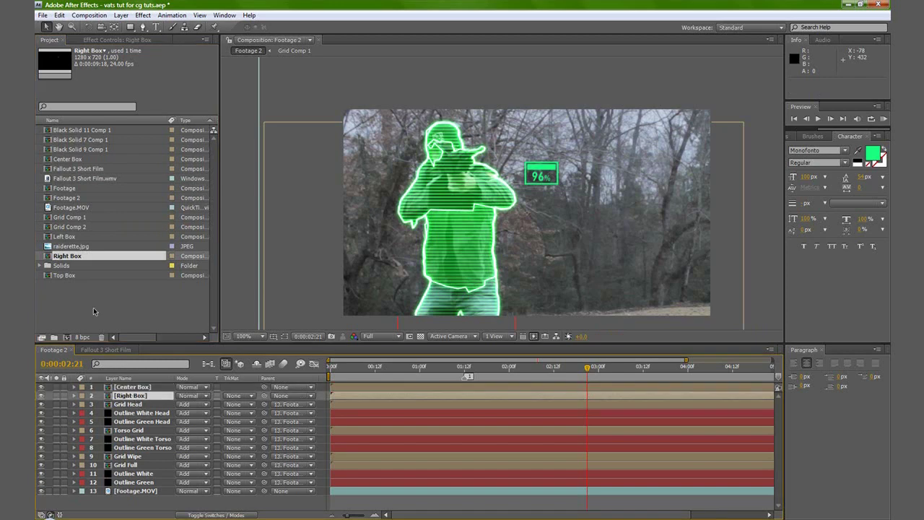
left_click_drag(64, 275, 127, 388)
left_click_drag(65, 237, 138, 388)
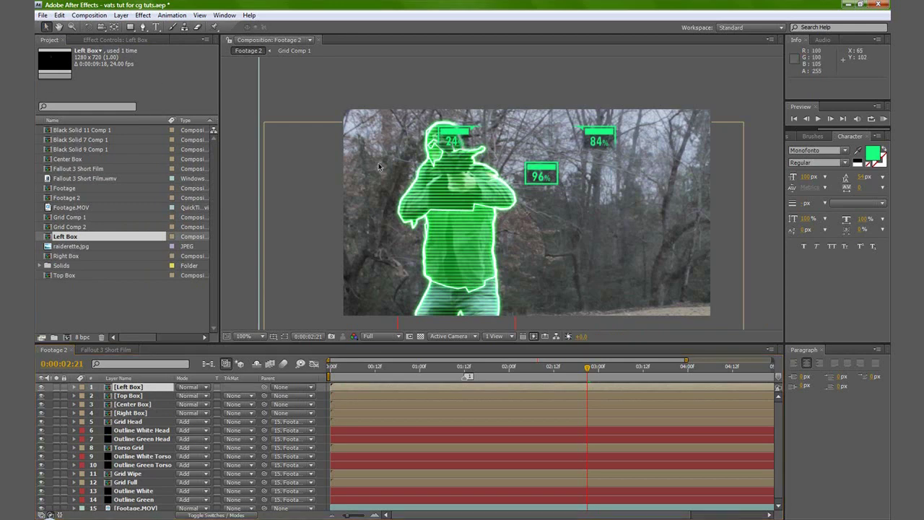
Move the Left Box layer beside the figure's shoulder on the left of the frame, at about position 212, 273.5.
left_click(127, 396)
left_click(124, 388)
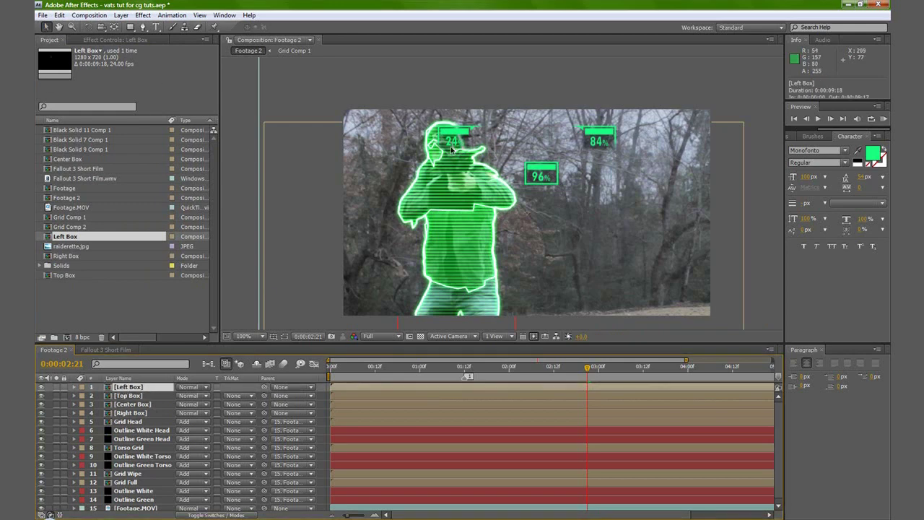
left_click_drag(363, 214, 290, 249)
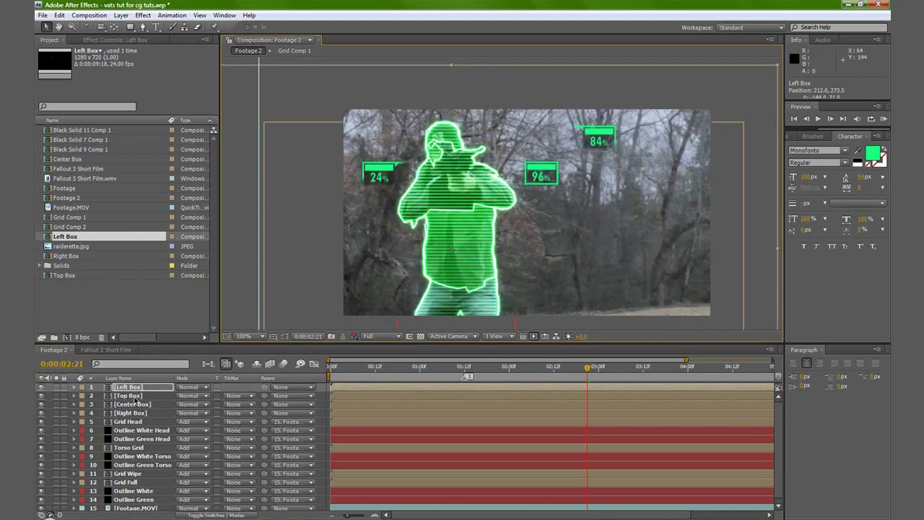
Move the Top Box layer to the right of the figure's head, at about position 304, 266.5.
left_click(545, 175)
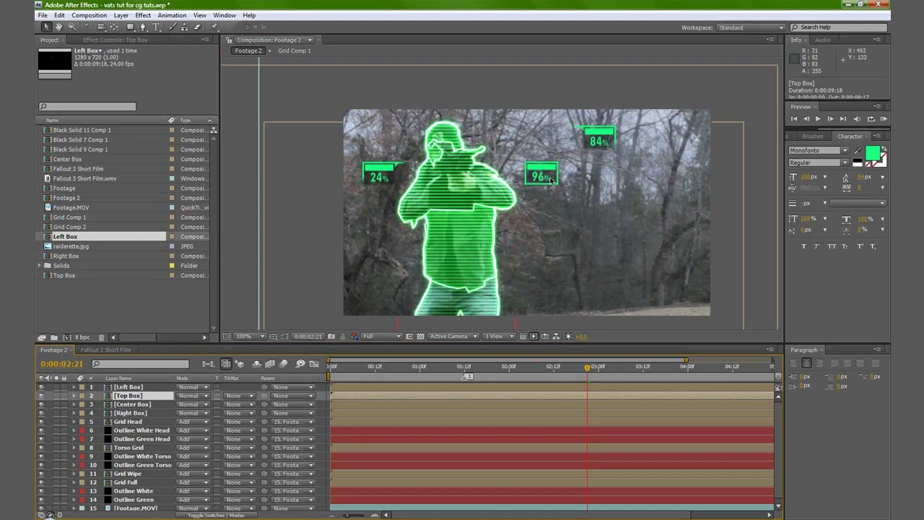
scroll(513, 136, "down", 1)
scroll(512, 137, "up", 1)
left_click_drag(438, 102, 425, 133)
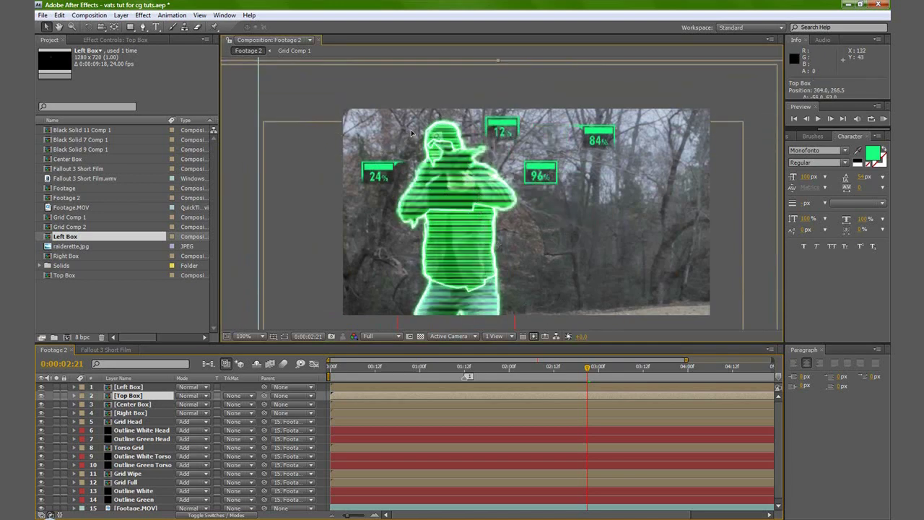
Move the Center Box layer beside the figure's lower torso and the Right Box layer beside the right elbow, at about position 272, 296.5.
left_click(132, 409)
left_click_drag(536, 177, 523, 253)
left_click(124, 413)
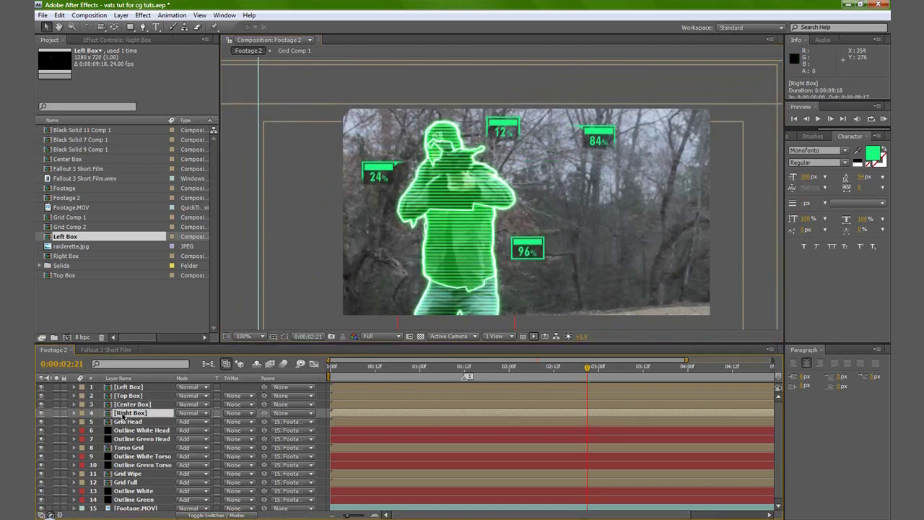
left_click_drag(610, 140, 567, 188)
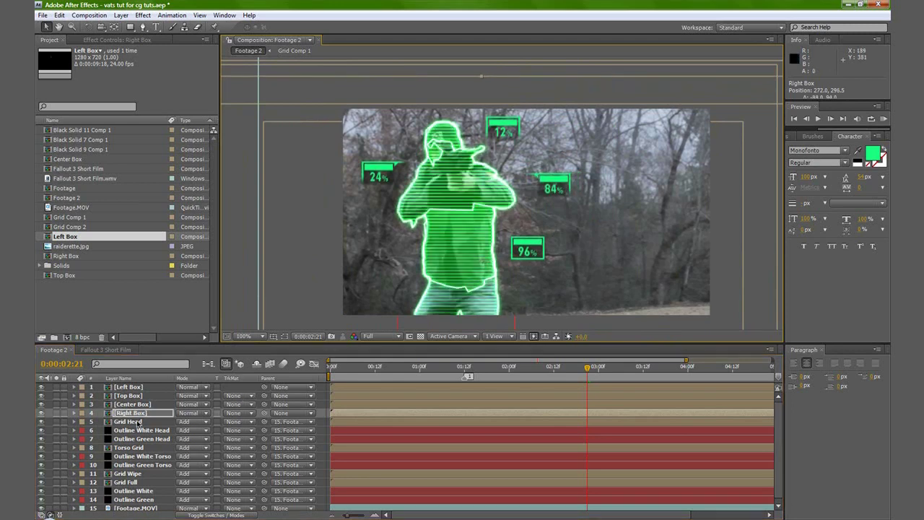
left_click(128, 421)
left_click(130, 413)
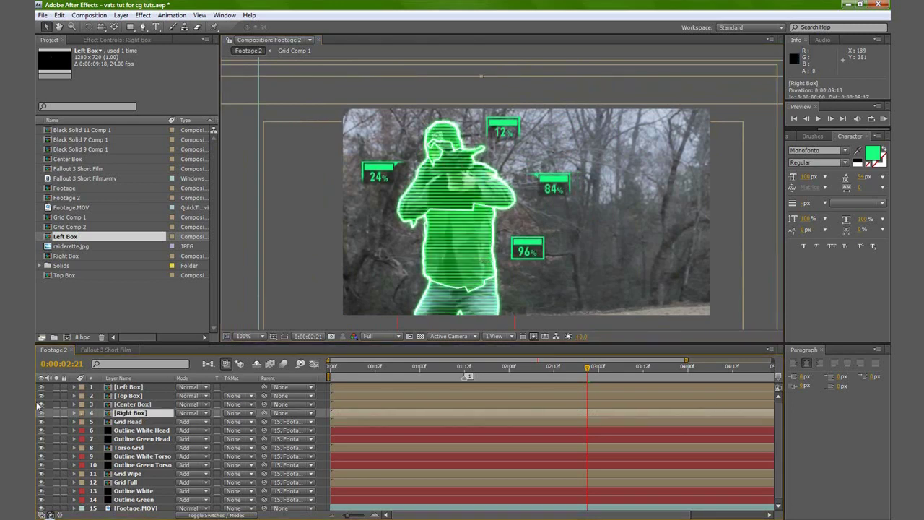
With the Left Box, Top Box and Center Box layers hidden, duplicate Right Box and set the upper copy's blending mode to Add.
left_click_drag(44, 387, 44, 405)
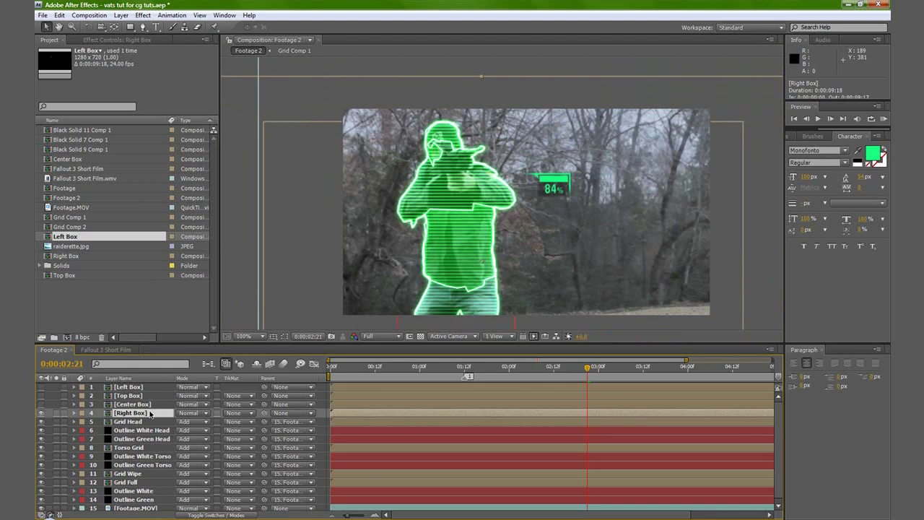
key("ctrl+d")
left_click(195, 413)
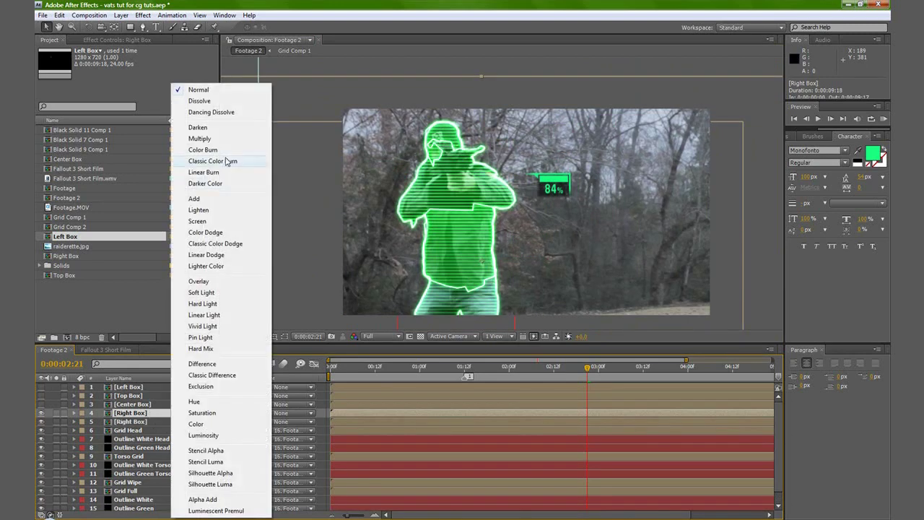
left_click(197, 199)
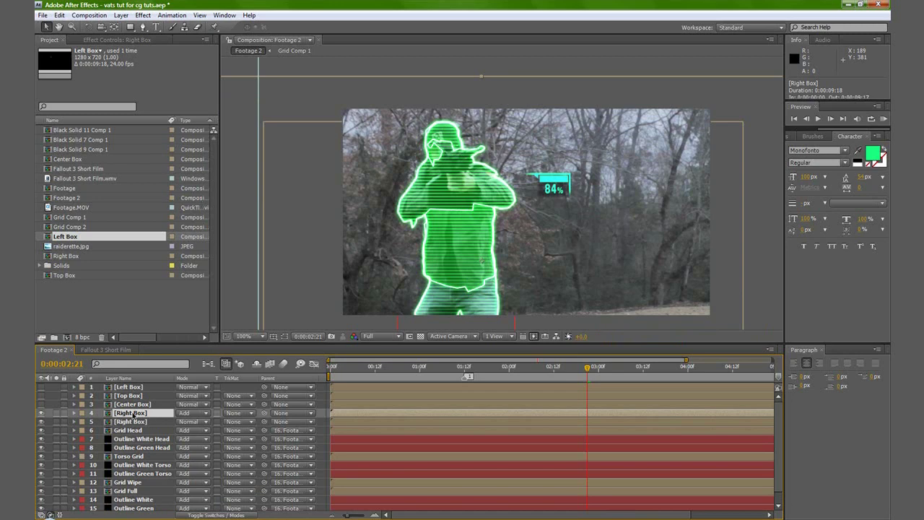
Apply the Fast Blur effect to the lower Right Box layer and raise its Blurriness.
left_click(133, 422)
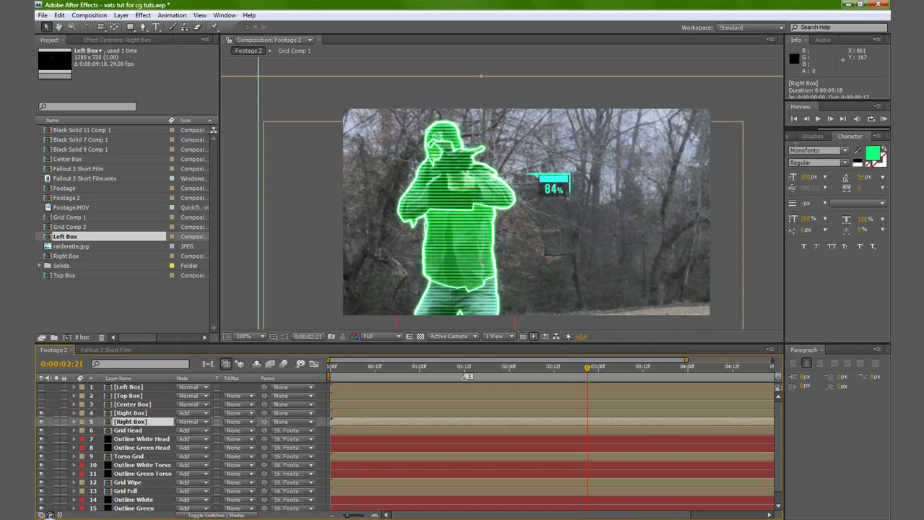
left_click(787, 136)
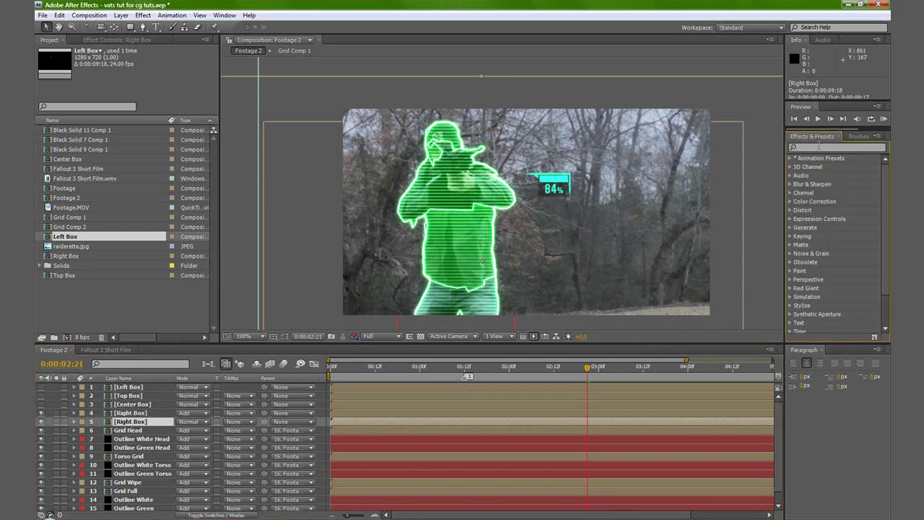
type("fast bl")
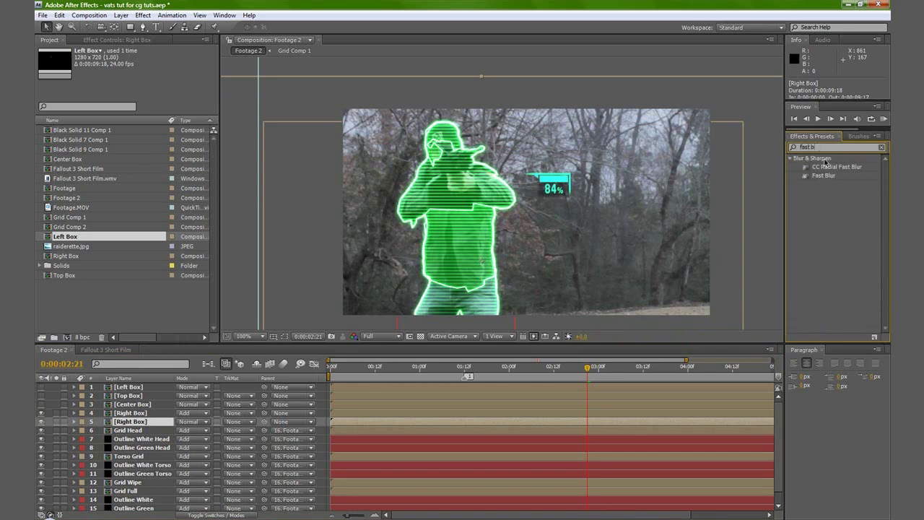
left_click_drag(828, 179, 133, 420)
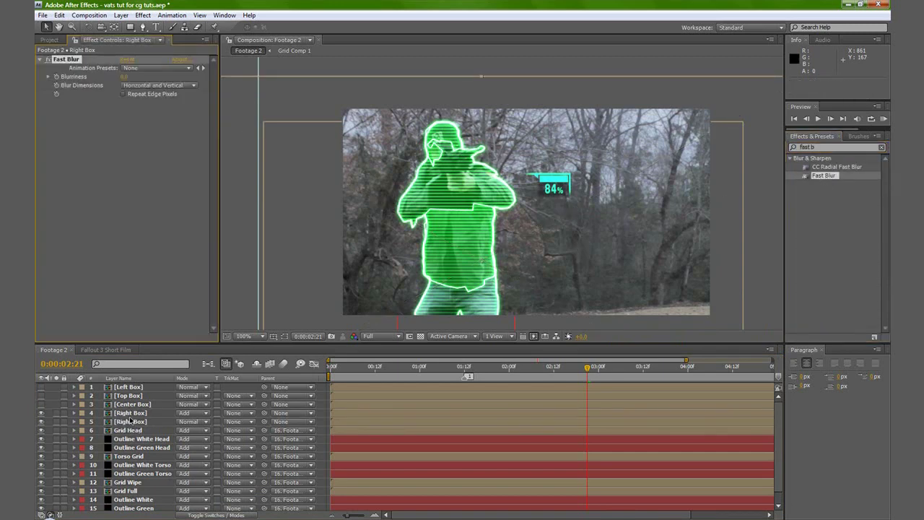
left_click_drag(125, 77, 131, 76)
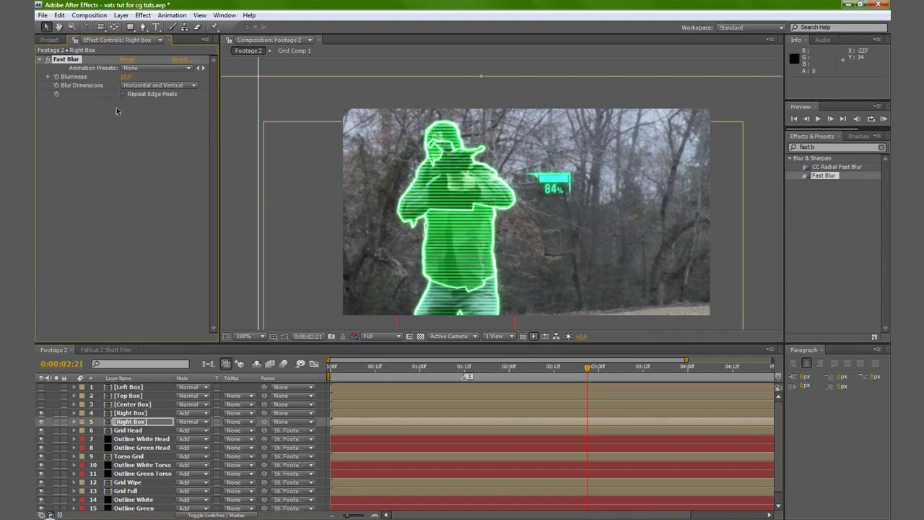
Set the upper Right Box layer's blending mode to Screen and the lower copy's Fast Blur Blurriness to 10.
left_click(170, 414)
left_click(209, 416)
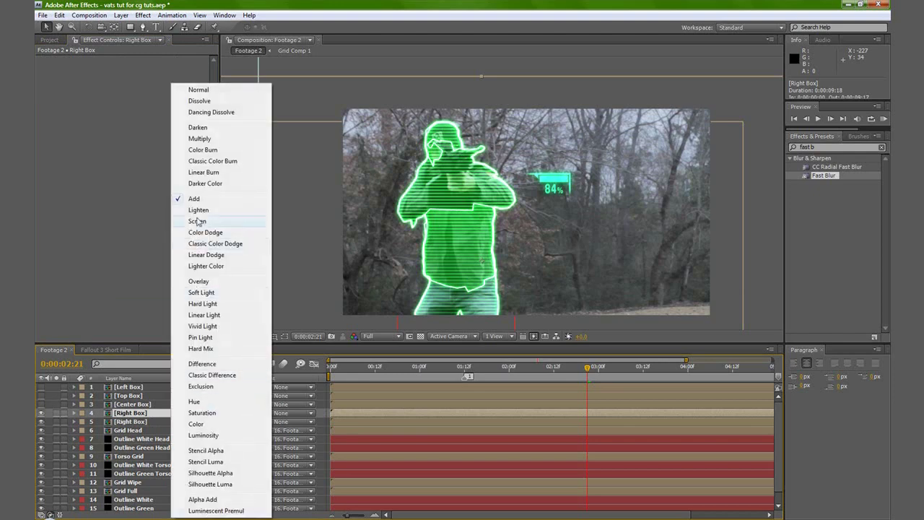
left_click(209, 218)
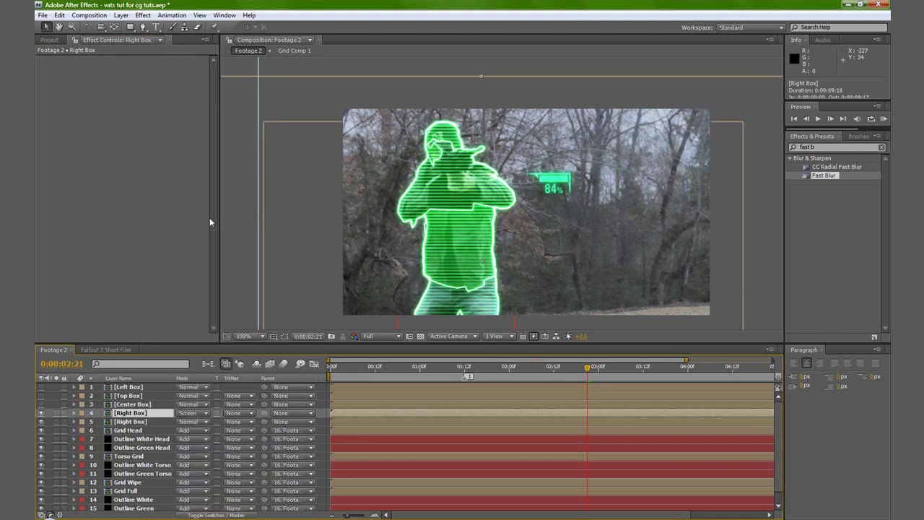
left_click(128, 422)
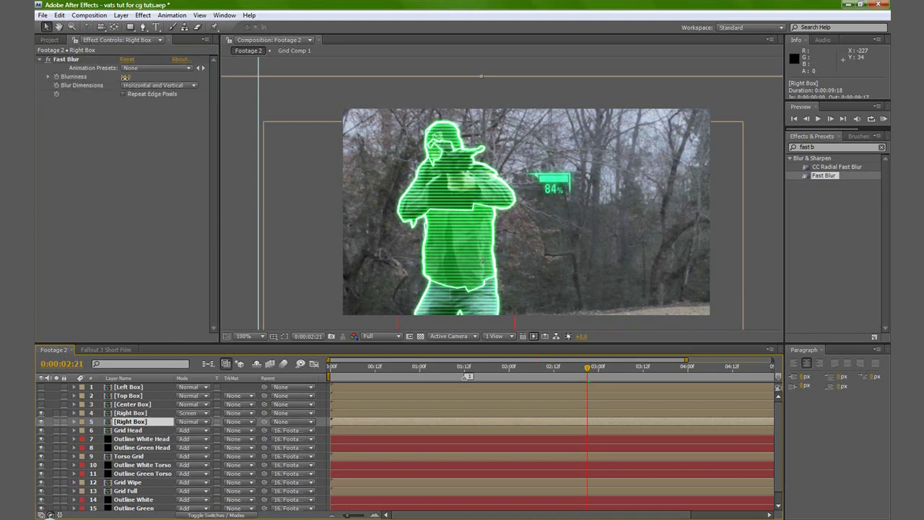
left_click(125, 80)
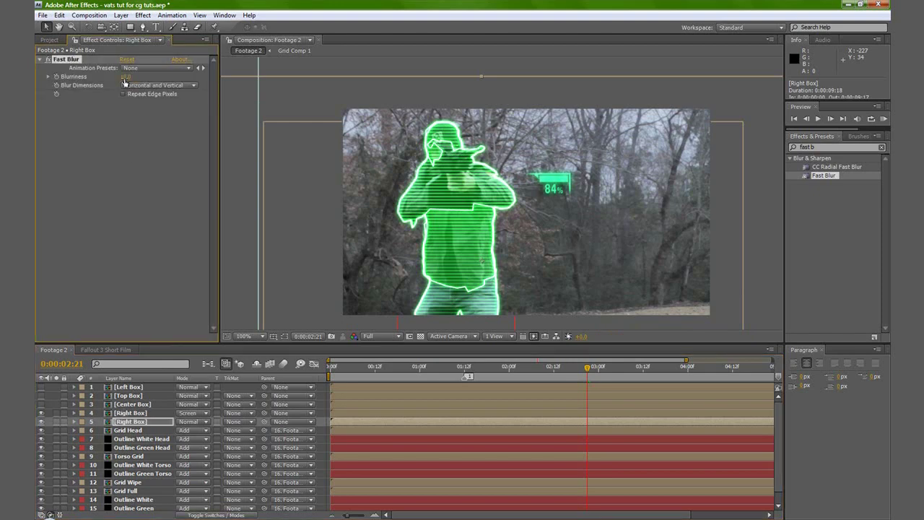
Try the Add and Lighten blending modes on the upper Right Box layer, and return it to Screen.
left_click(201, 412)
left_click(217, 200)
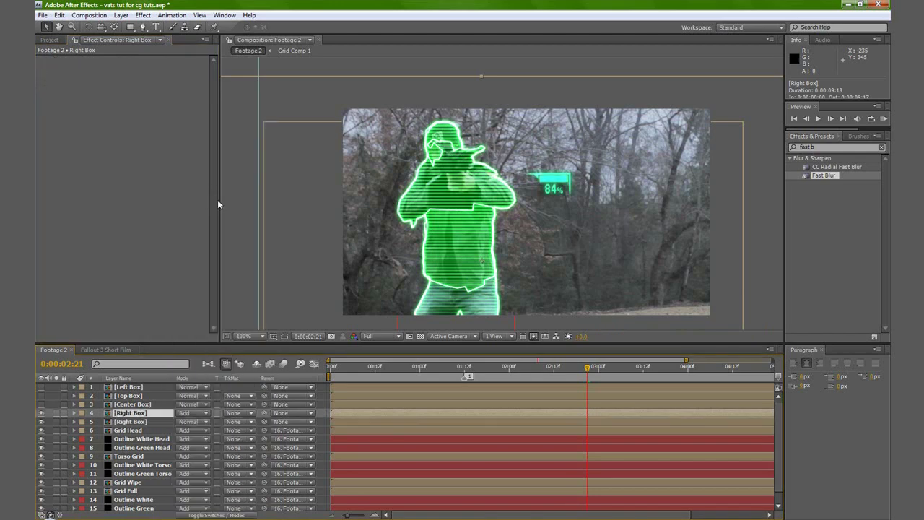
left_click(206, 413)
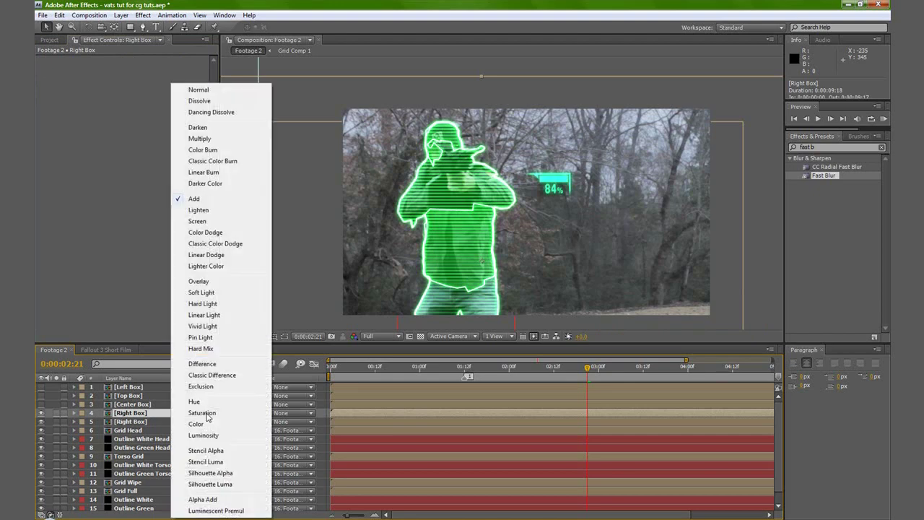
left_click(207, 212)
left_click(206, 414)
left_click(197, 220)
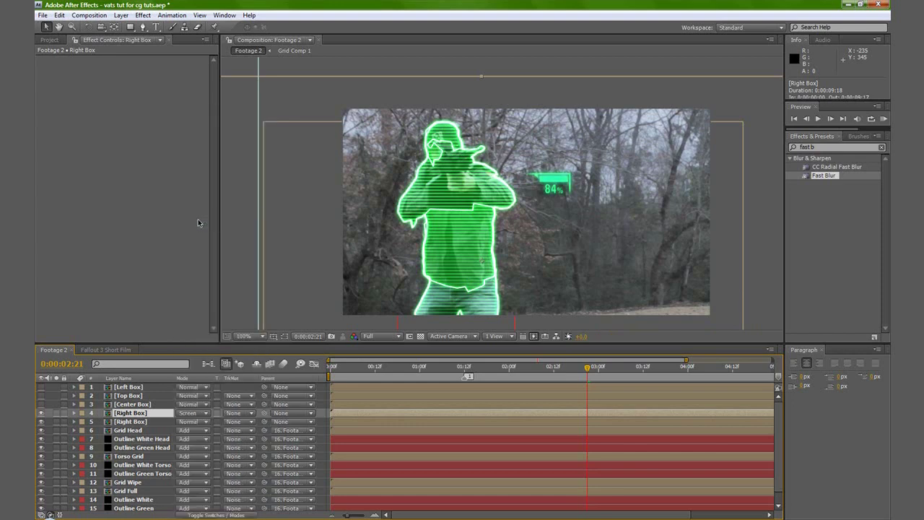
Duplicate the Center Box, Top Box and Left Box layers once each.
left_click(124, 406)
key("ctrl+d")
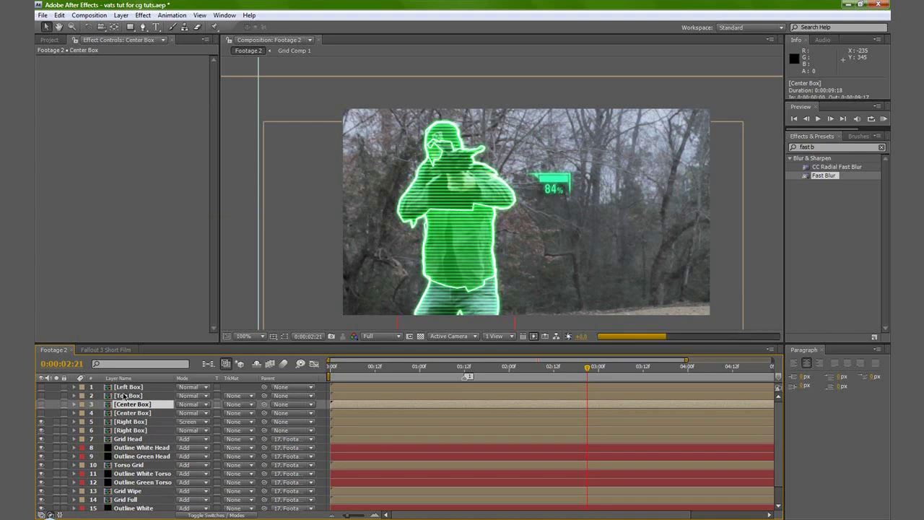
left_click(126, 395)
key("ctrl+d")
left_click(128, 388)
key("ctrl+d")
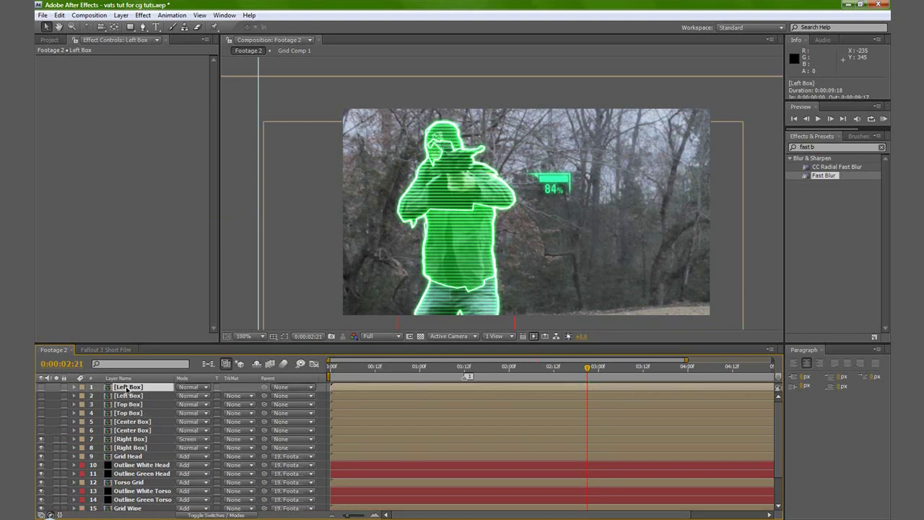
Copy the Fast Blur effect from the lower Right Box layer to the lower copies of Center Box, Top Box and Left Box.
left_click(127, 448)
left_click(67, 60)
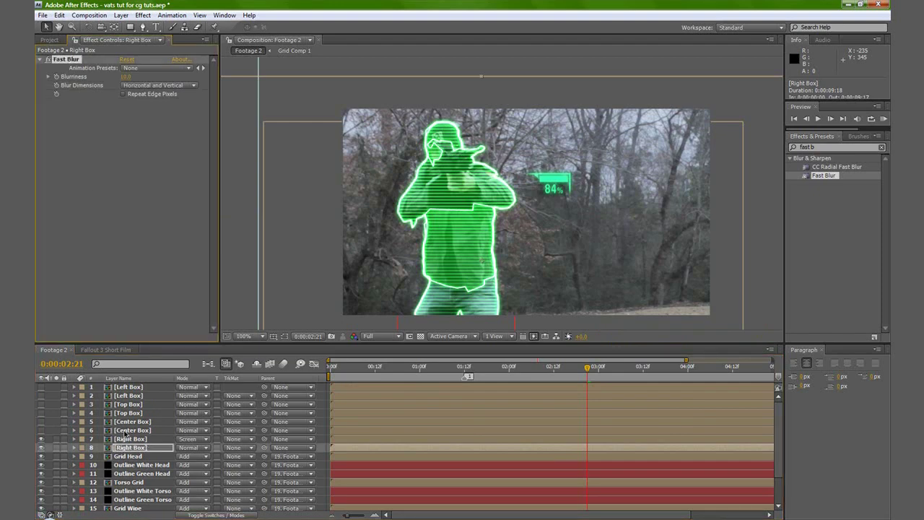
left_click(126, 429)
left_click(128, 413)
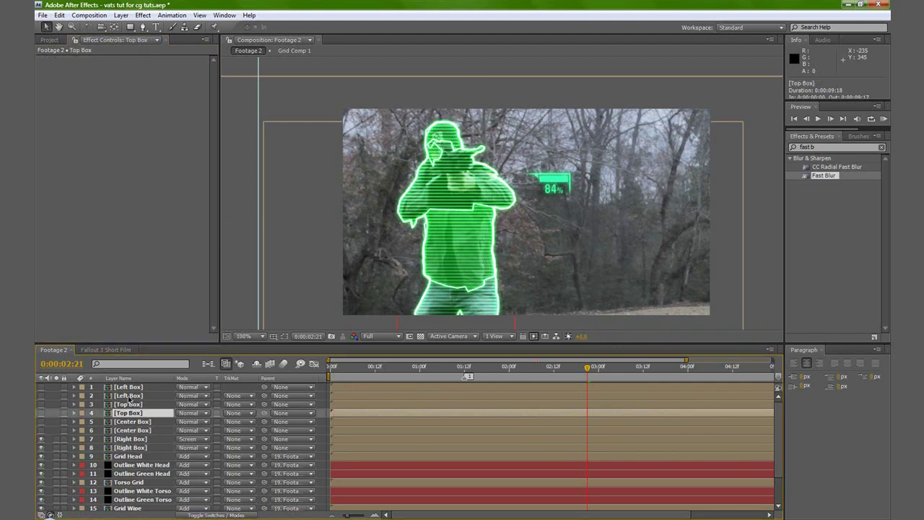
left_click(127, 396)
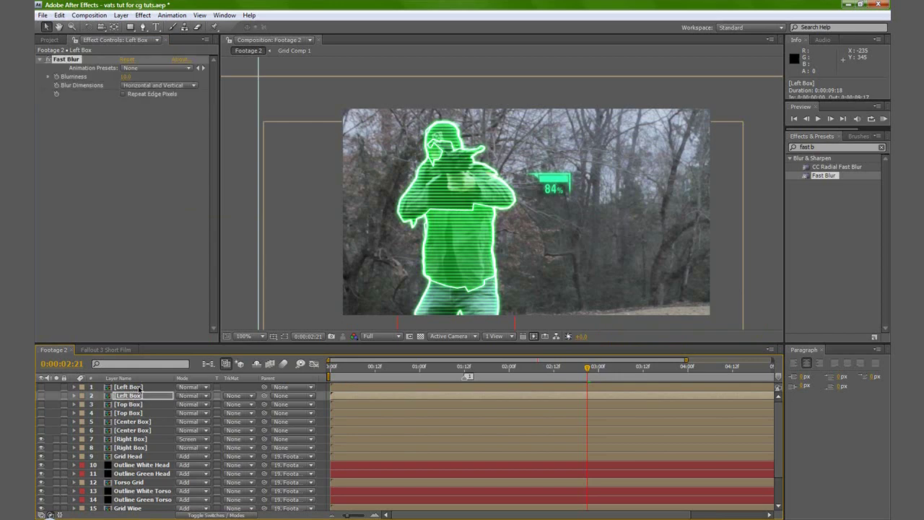
Set the upper Left Box, Top Box and Center Box copies to Screen blending and make all the hidden box layers visible.
left_click(208, 388)
left_click(217, 221)
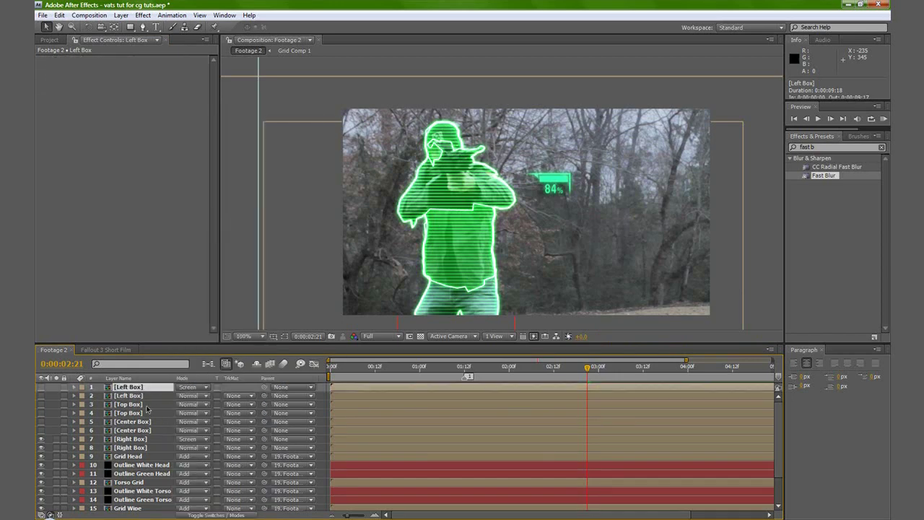
left_click(207, 405)
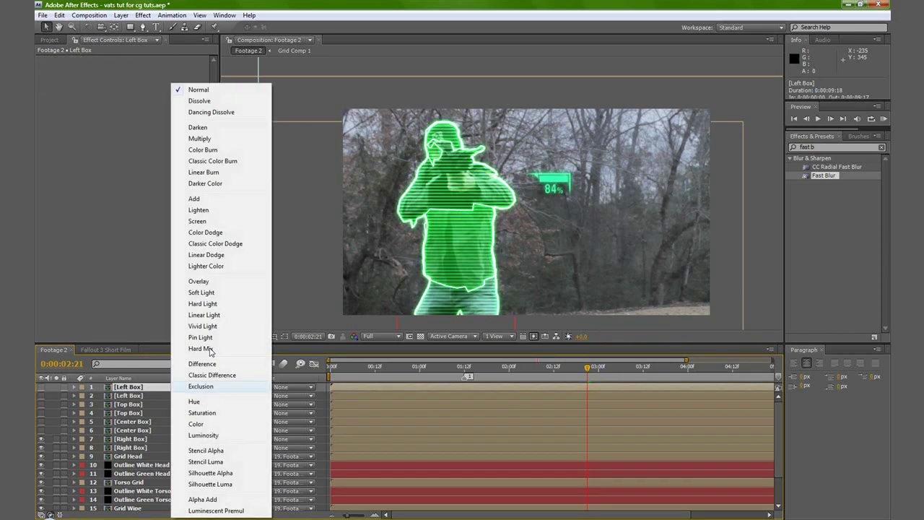
left_click(203, 221)
left_click(194, 425)
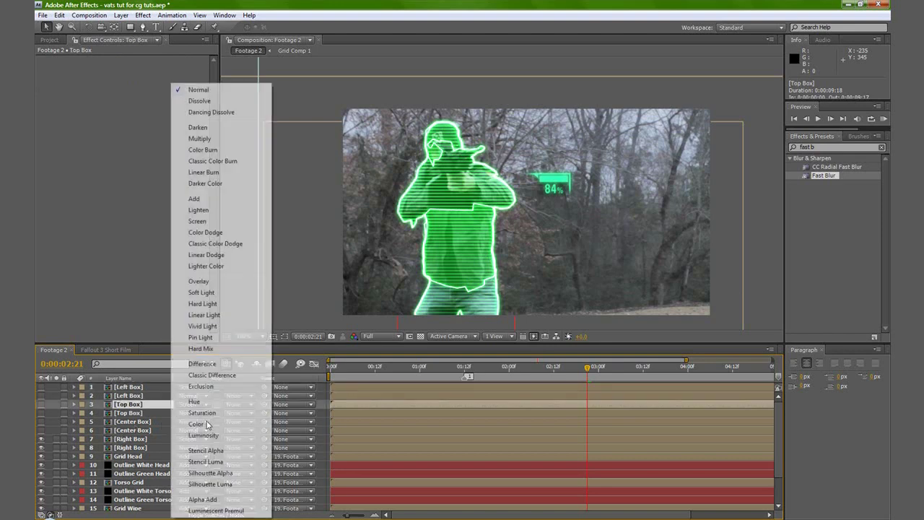
left_click(210, 221)
left_click_drag(41, 431, 41, 387)
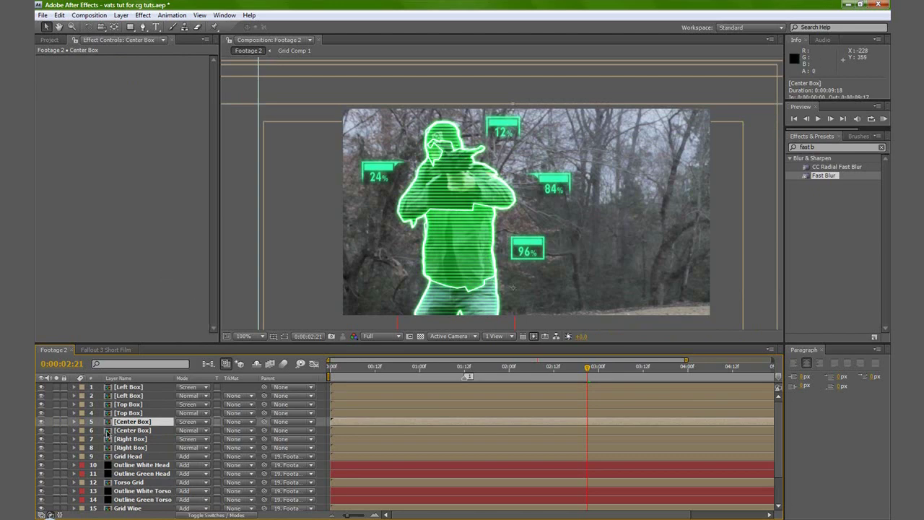
Apply Brightness & Contrast with Brightness 70 to the upper copies of the box layers.
left_click(827, 146)
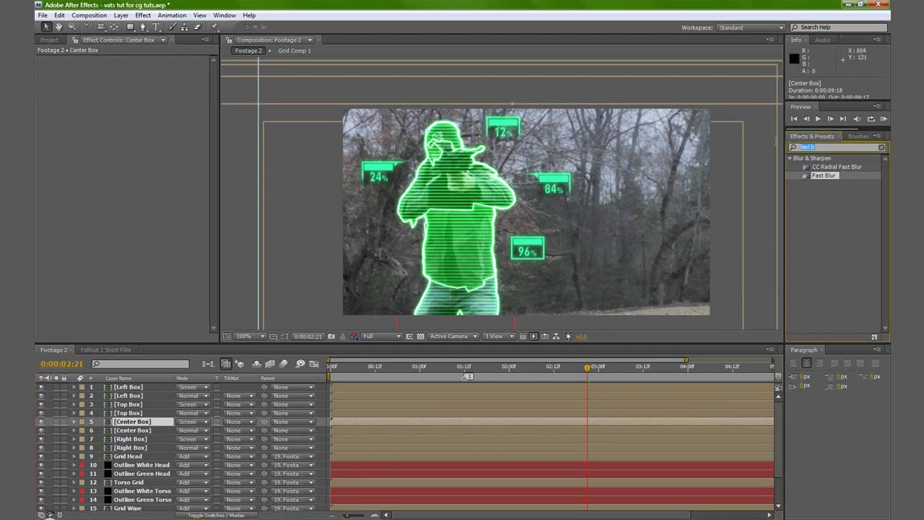
type("brightness")
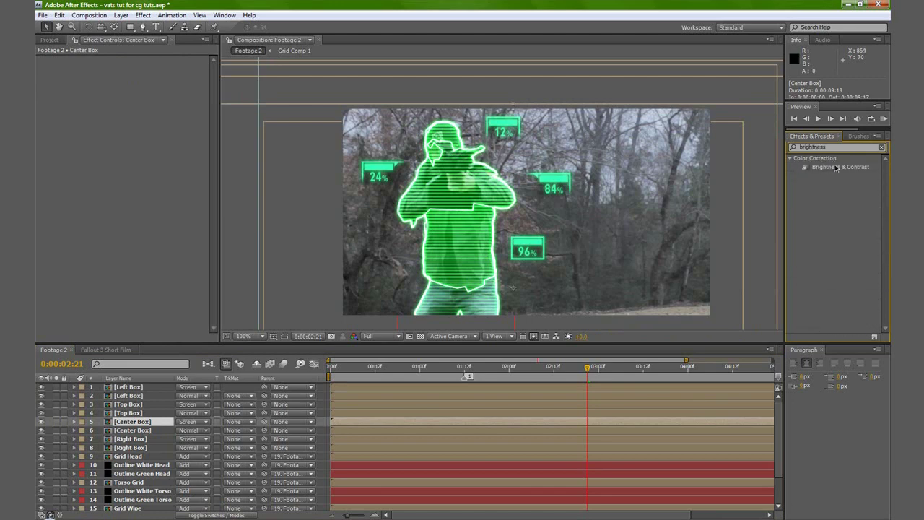
left_click_drag(836, 167, 130, 388)
left_click_drag(124, 75, 173, 84)
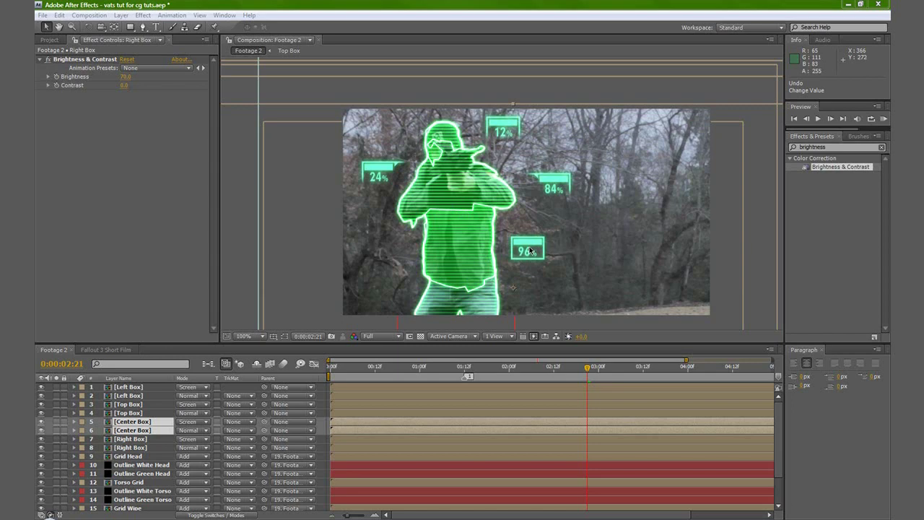
Move both Center Box layers onto the edge of the lower torso and both Right Box layers closer to the elbow, at about 251, 291.5.
left_click_drag(512, 254, 496, 257)
left_click(137, 439)
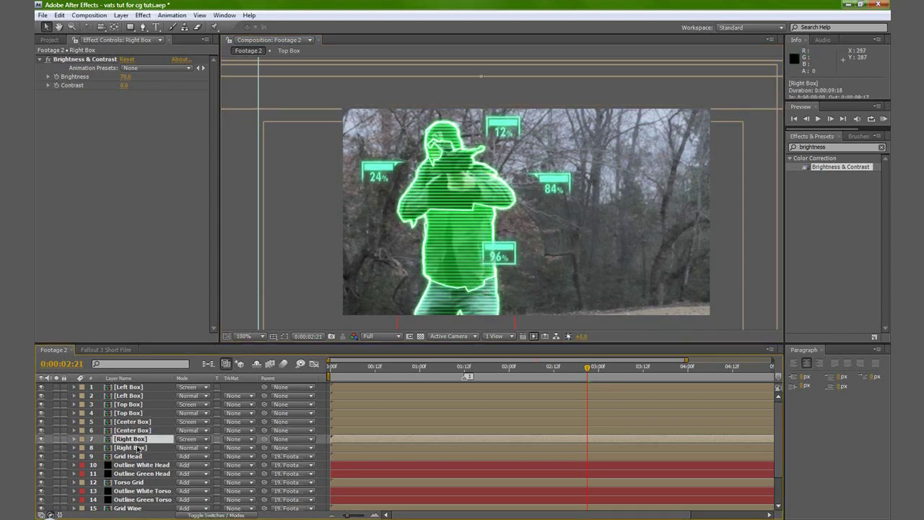
left_click(137, 447, "ctrl")
left_click_drag(565, 182, 551, 181)
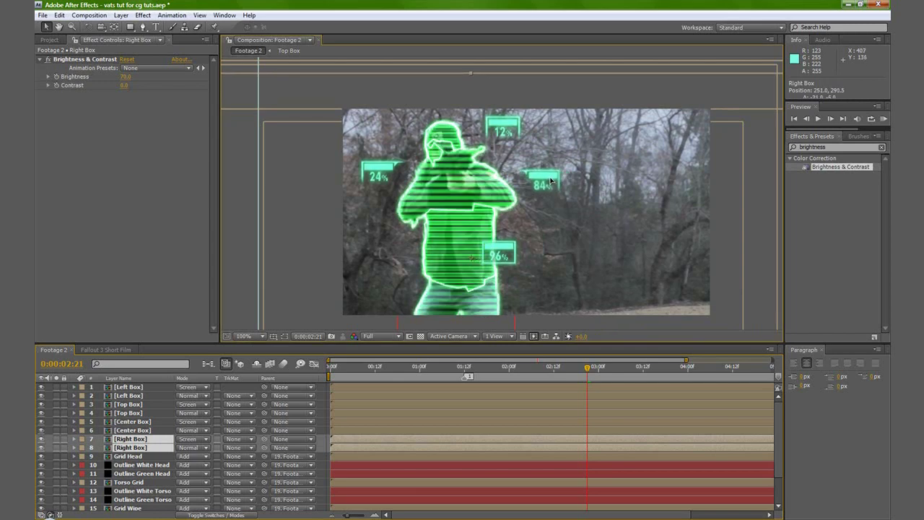
Move both Left Box layers slightly down beside the figure's arm, to about position 201, 297.5.
left_click(128, 396)
left_click(128, 388, "ctrl")
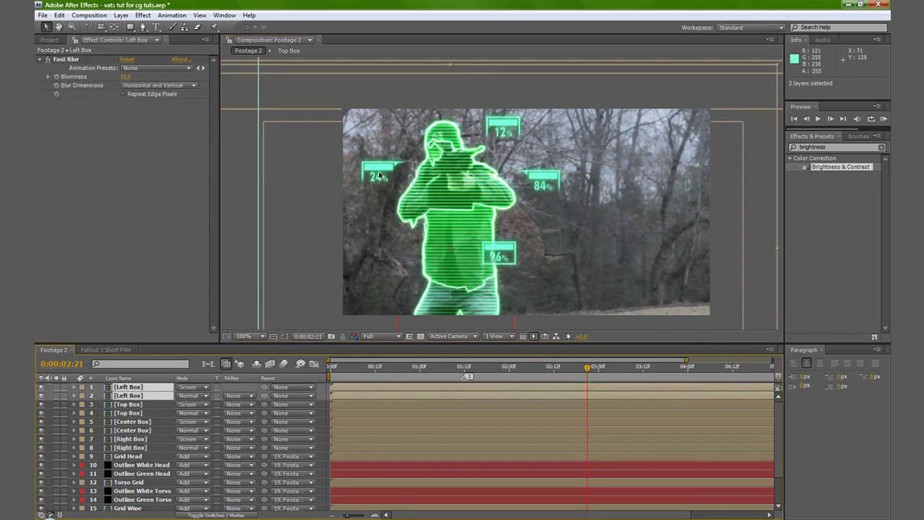
left_click_drag(377, 176, 374, 186)
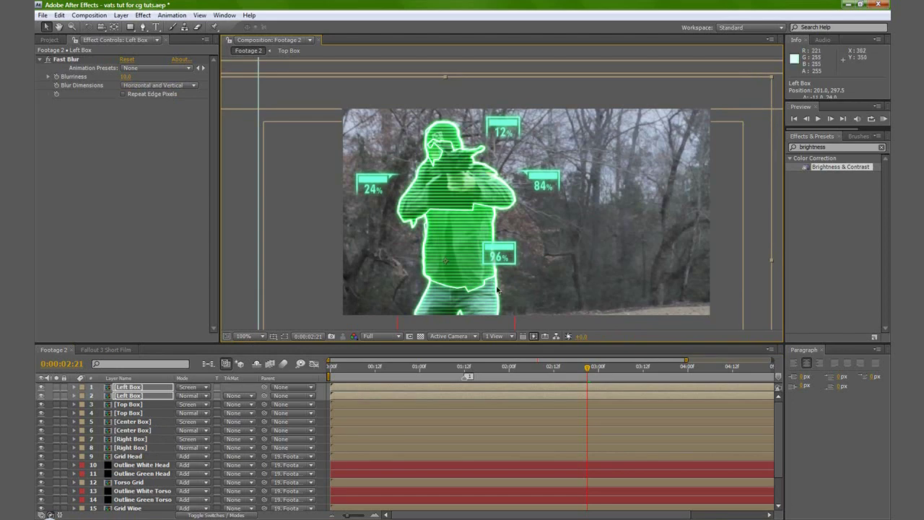
Move both Top Box layers up above the right side of the figure's head, to about position 291, 225.5.
left_click(129, 407)
left_click(132, 415, "shift")
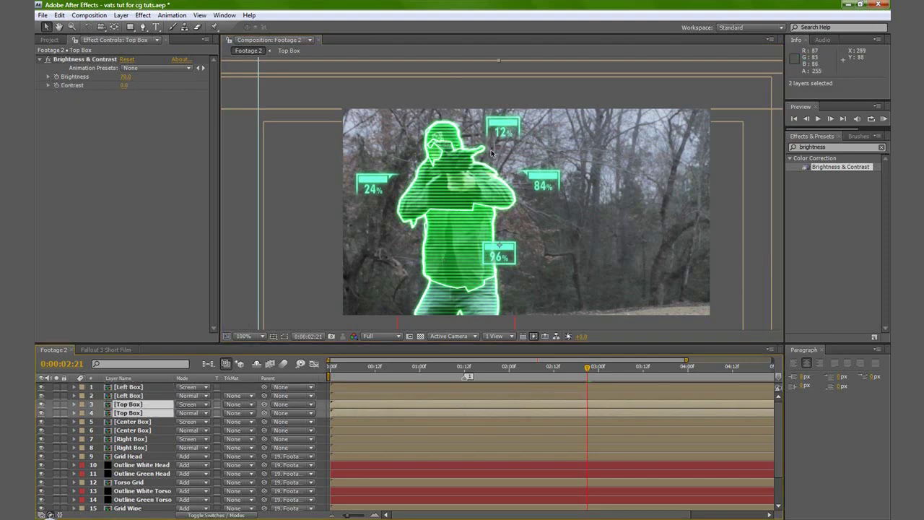
left_click_drag(508, 132, 508, 111)
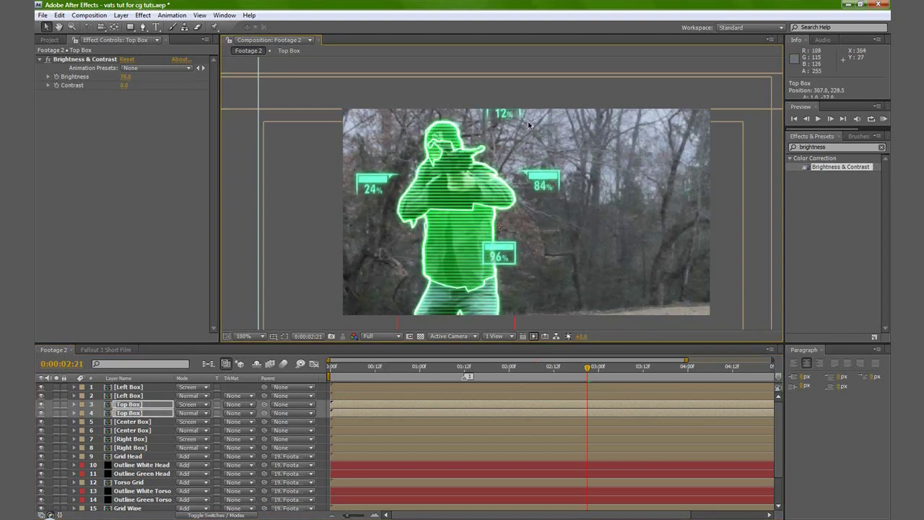
left_click_drag(507, 118, 496, 116)
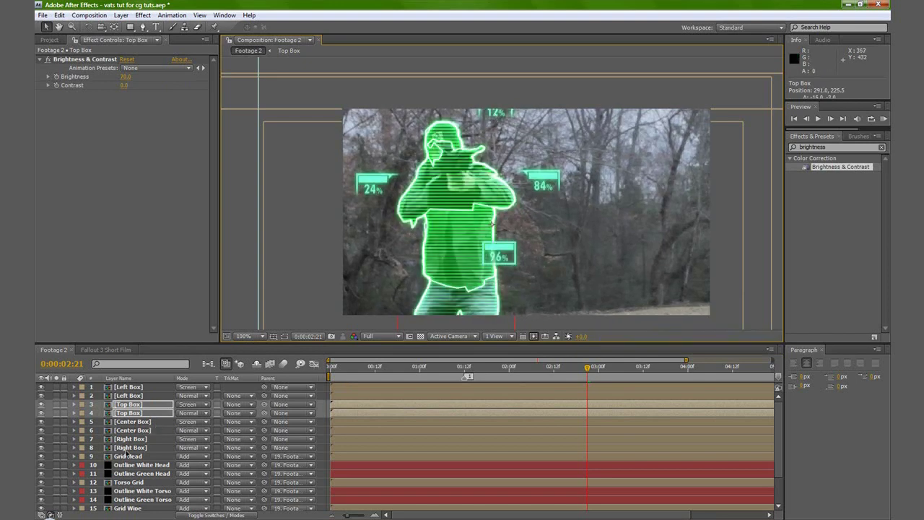
left_click(128, 447)
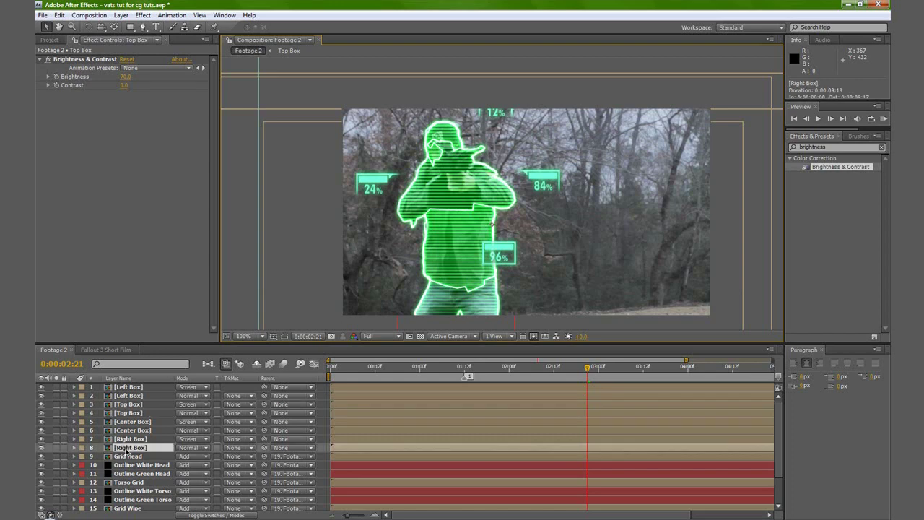
Parent all eight box layers to the footage layer and scrub to about 0:00:04:21 to check that they follow the figure.
left_click(136, 388, "shift")
left_click_drag(265, 448, 137, 507)
scroll(142, 471, "up", 2)
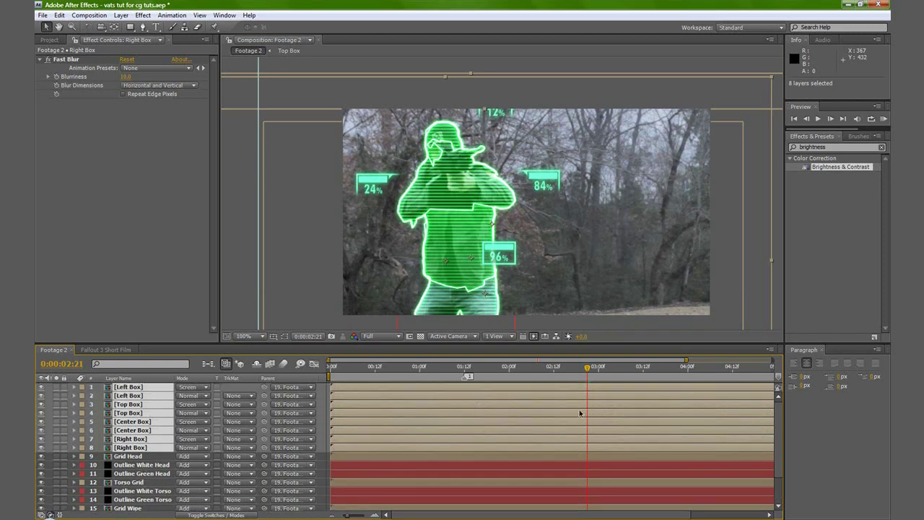
left_click_drag(587, 372, 751, 398)
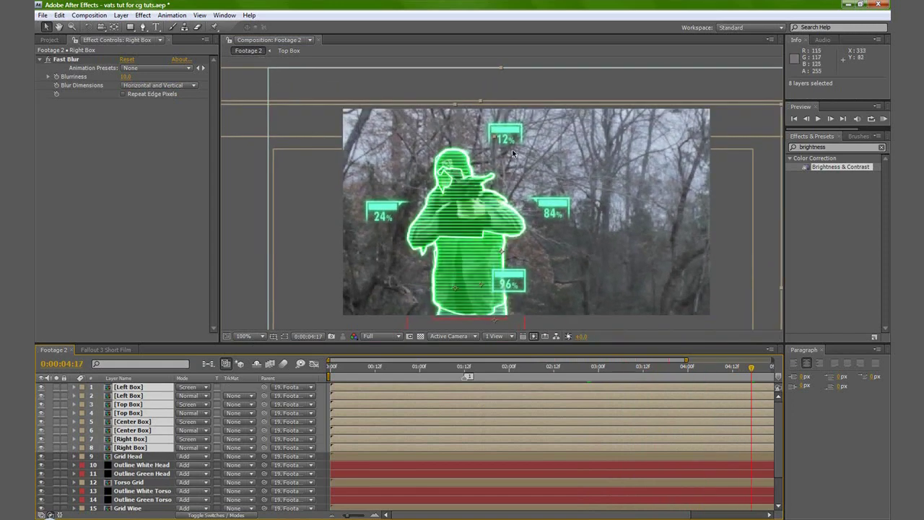
left_click_drag(750, 366, 767, 373)
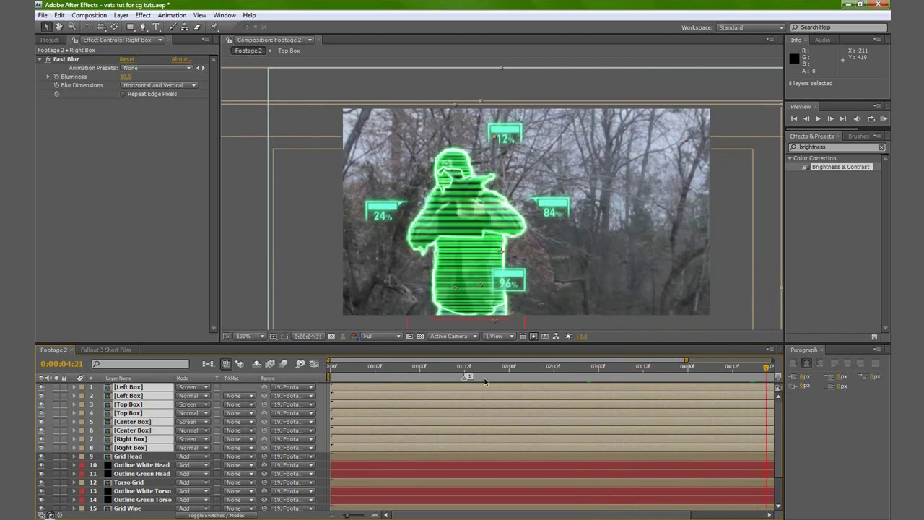
Move both Top Box layers to the other side of the figure's head, to about 341, 488, and return to 0:00:02:21.
left_click(134, 481)
left_click(131, 404)
left_click(131, 413, "shift")
left_click_drag(507, 136, 416, 153)
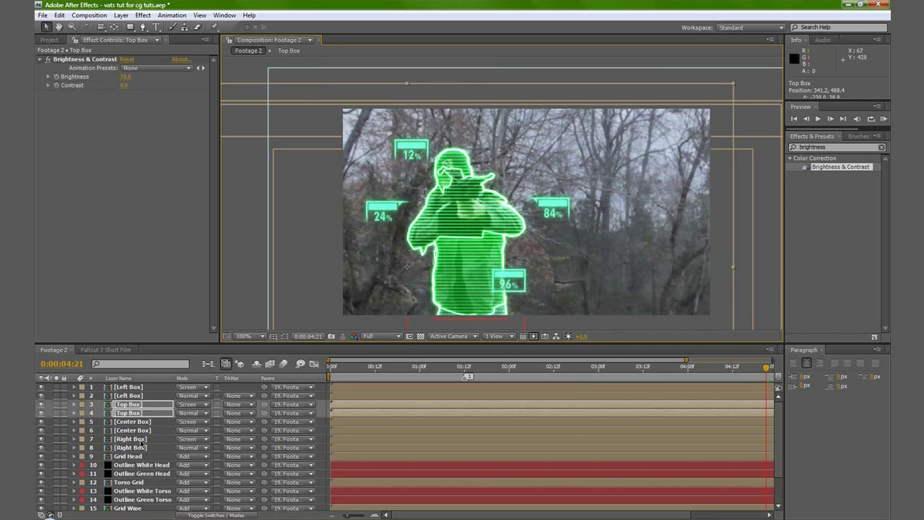
left_click_drag(758, 368, 587, 368)
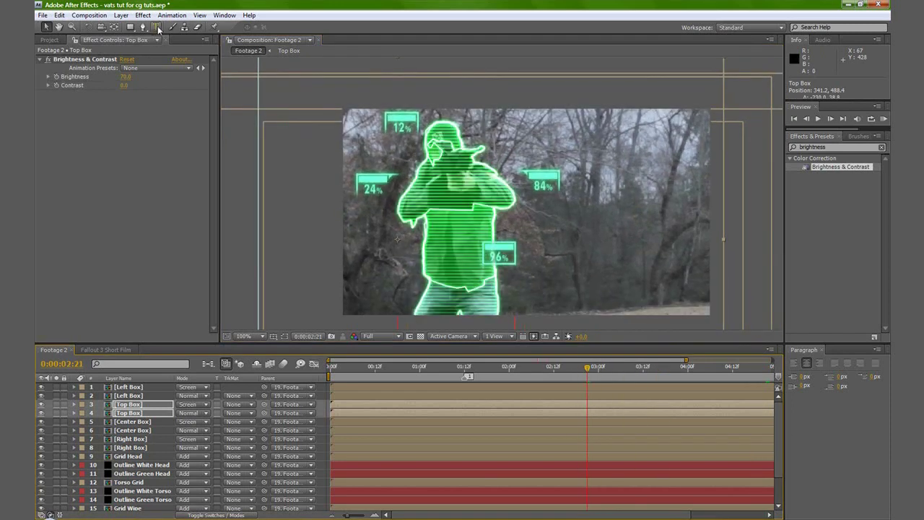
Create two separate green Monofonto text layers reading "Torso" and "Head" beside the figure.
left_click(156, 27)
left_click(621, 234)
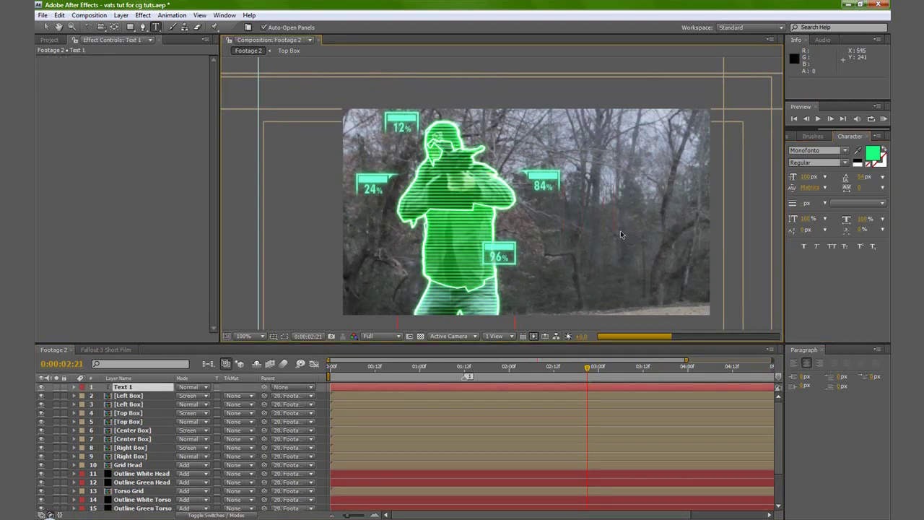
type("Torso")
left_click(133, 28)
left_click(156, 28)
left_click(596, 257)
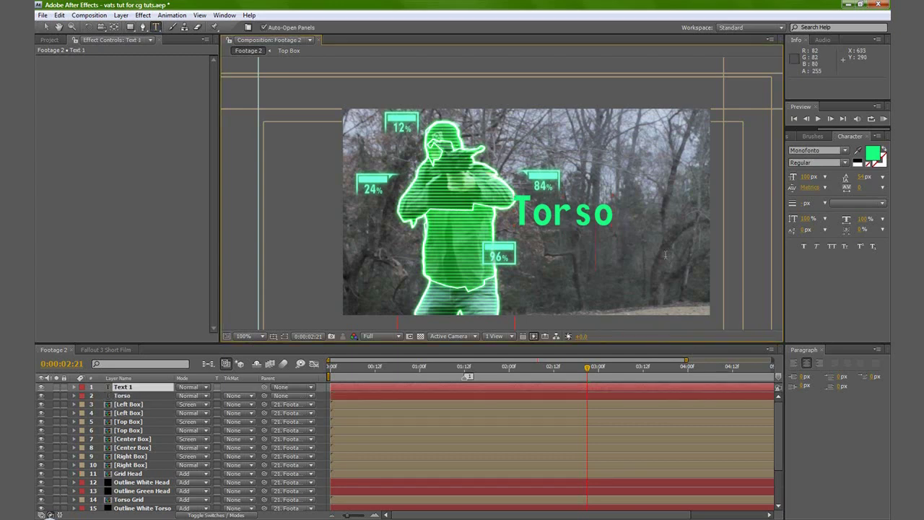
type("Head")
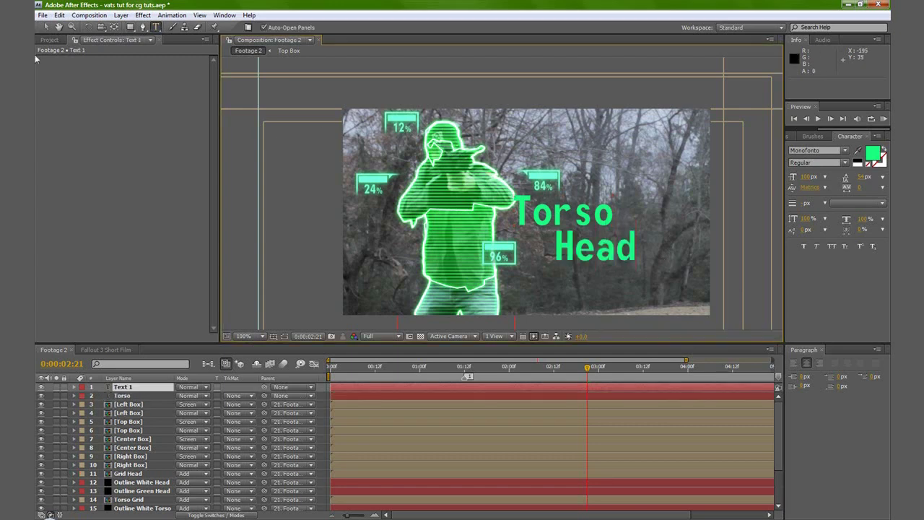
left_click(44, 27)
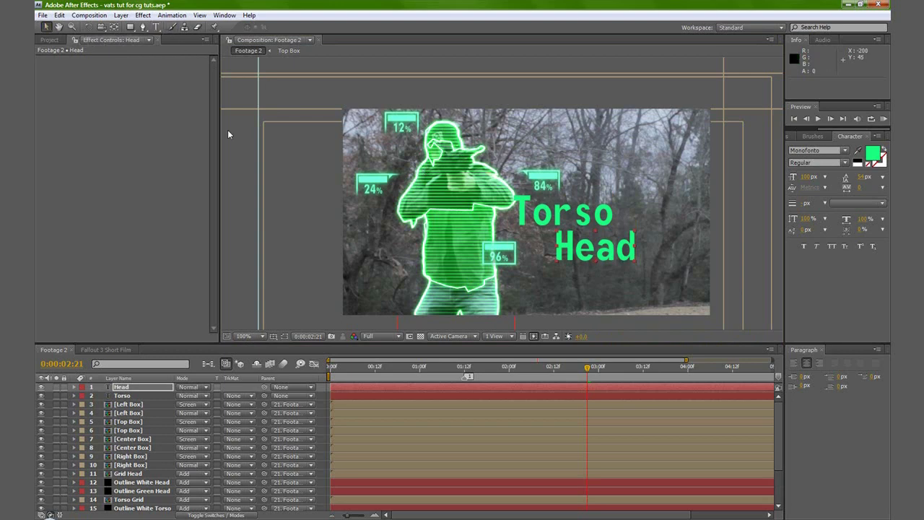
Scale the Torso text to about 42% and move it above the 96% box, to about 304, 254.
left_click(122, 396)
key("s")
left_click_drag(189, 405, 160, 402)
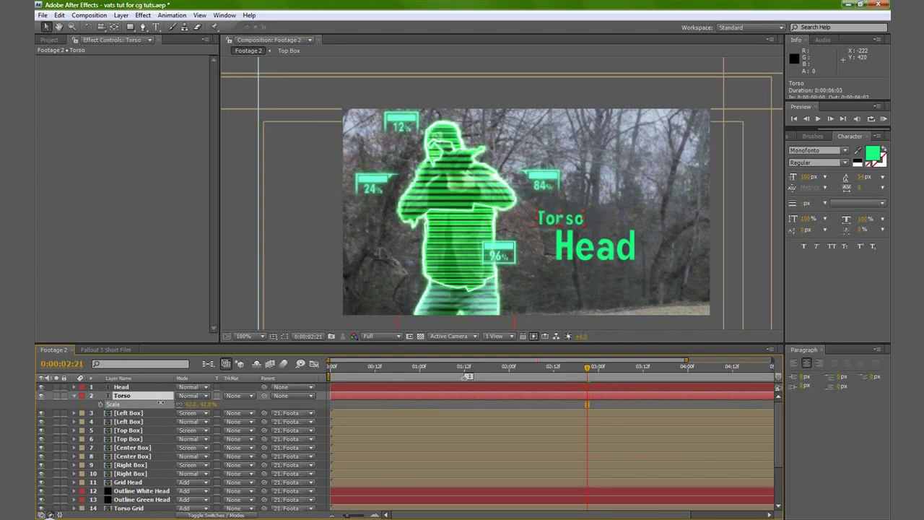
left_click_drag(560, 220, 499, 231)
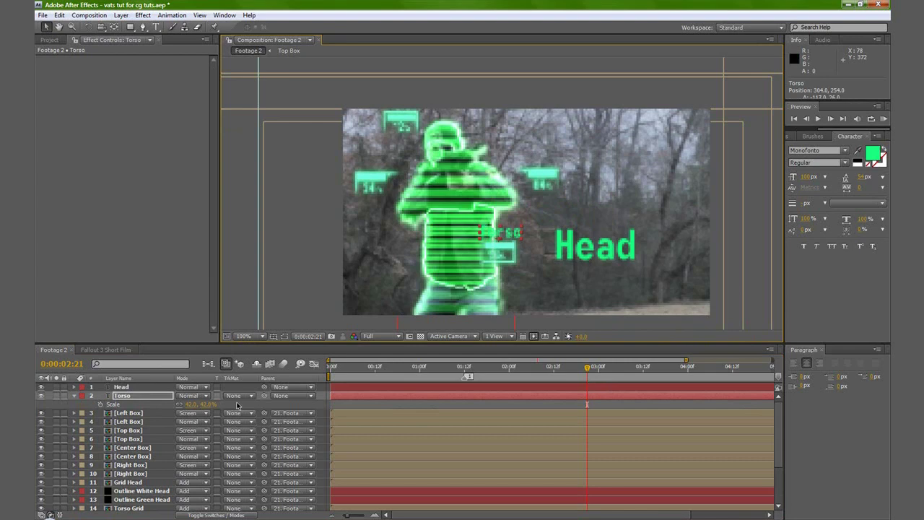
Set the Torso text's scale to 33% and nudge it closer to the 96% box, to about 303, 257.
left_click_drag(192, 404, 183, 404)
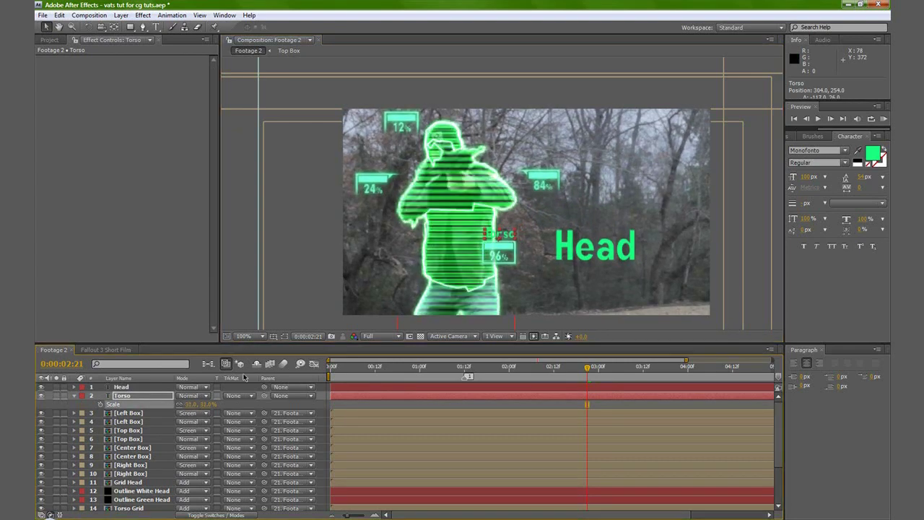
scroll(482, 256, "up", 4)
key("v")
left_click(191, 404)
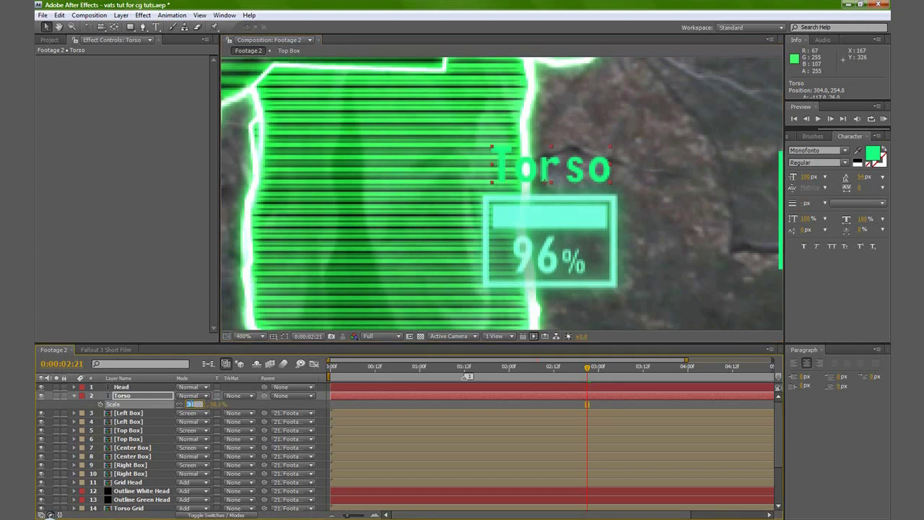
type("33")
key("Return")
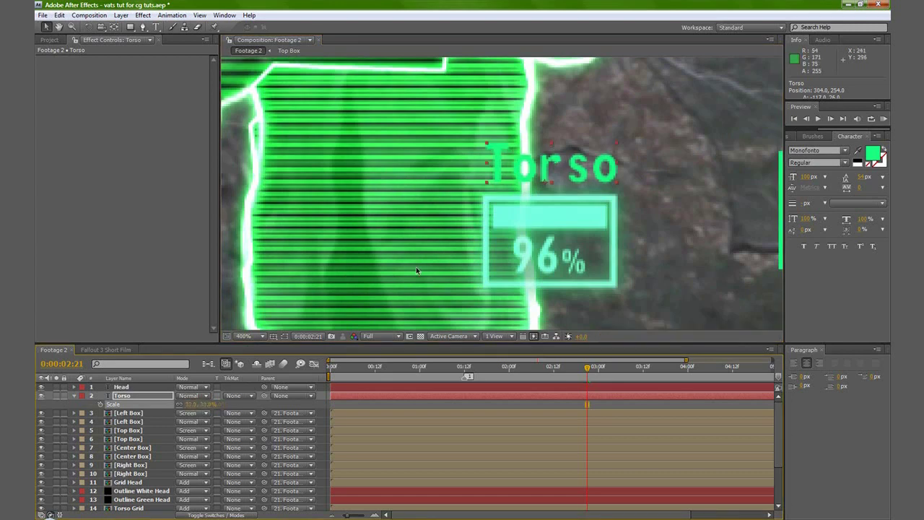
left_click_drag(541, 172, 379, 202)
scroll(559, 159, "down", 1)
key("space")
key("v")
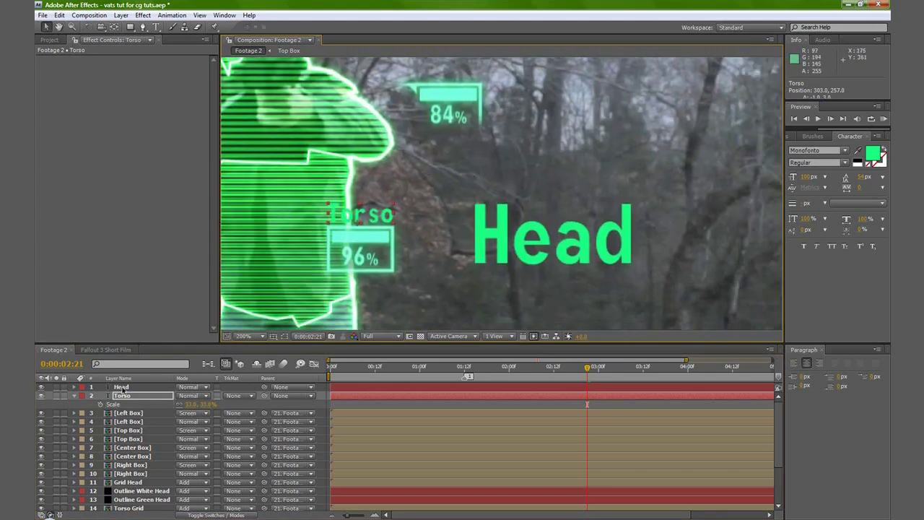
Set the Head text's scale to 33% and move it directly above the 12% box, to about 114.5, 0.
left_click(121, 388)
key("s")
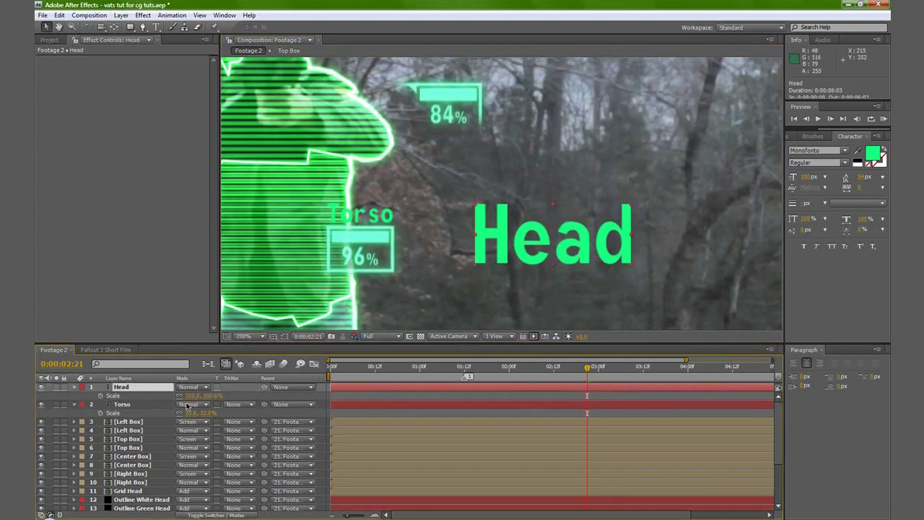
left_click(192, 396)
type("33")
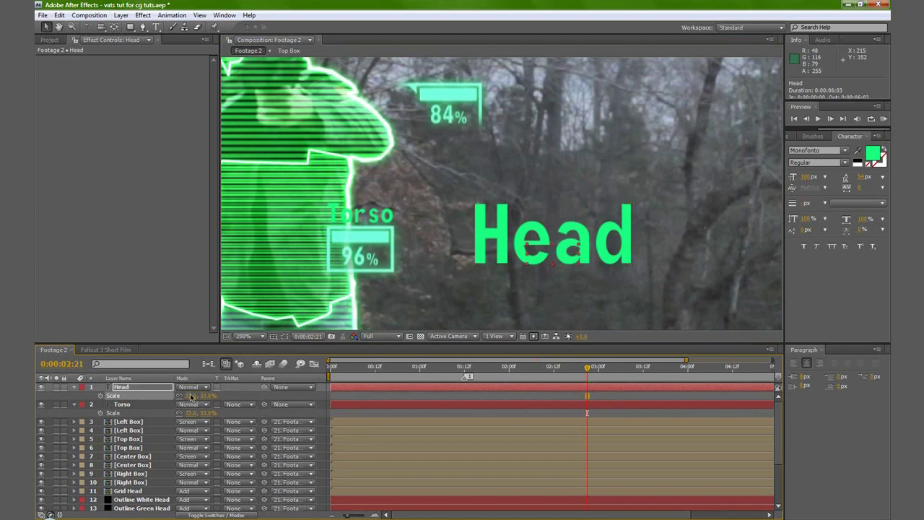
key("Return")
mouse_move(543, 256)
left_mouse_down()
mouse_move(303, 121)
mouse_move(315, 137)
mouse_move(583, 280)
mouse_move(462, 141)
mouse_move(460, 119)
left_mouse_up()
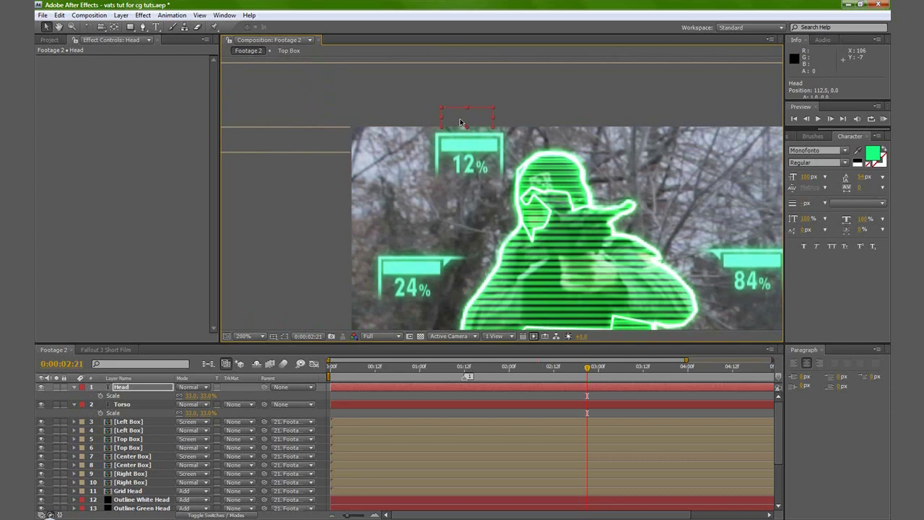
left_click_drag(587, 211, 407, 88)
left_click_drag(504, 241, 512, 210)
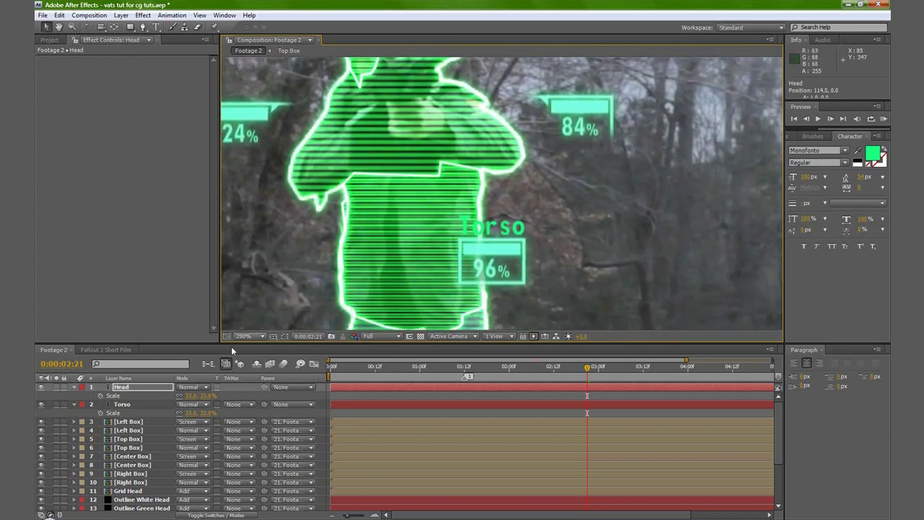
Duplicate the Torso and Head text layers.
left_click(127, 405)
key("ctrl+d")
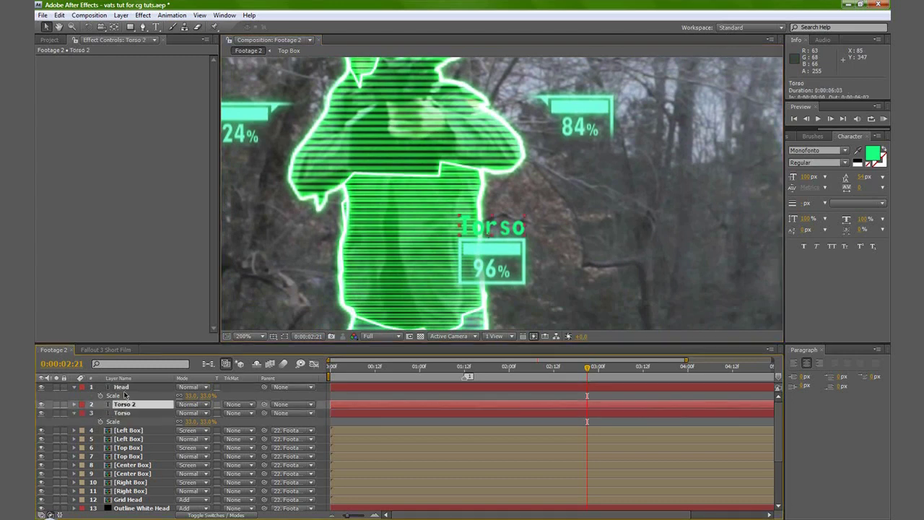
left_click(122, 388)
key("ctrl+d")
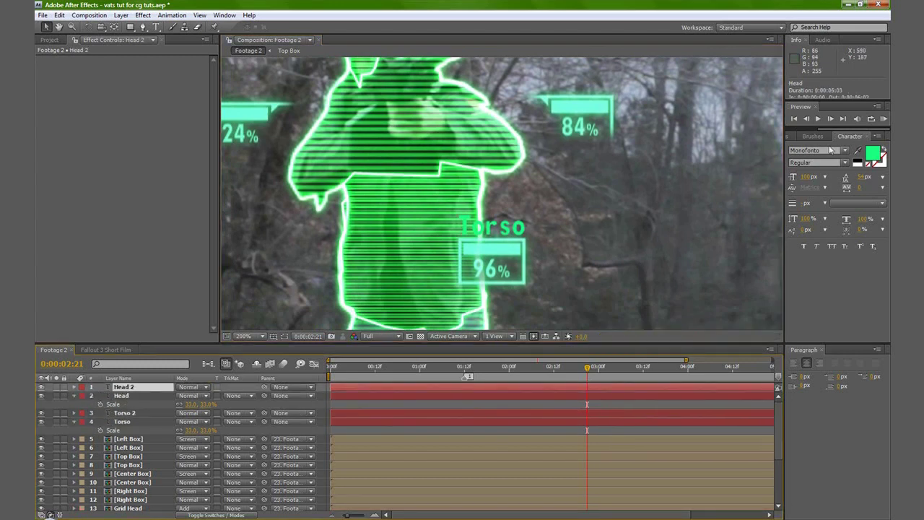
Apply Fast Blur with Blurriness 10 to the lower Torso text layer.
left_click(792, 136)
double_click(834, 146)
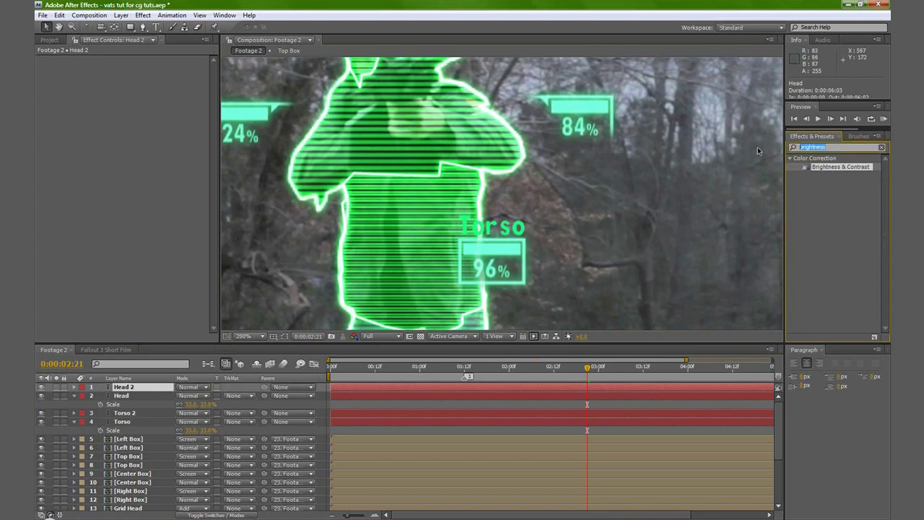
type("fast blur")
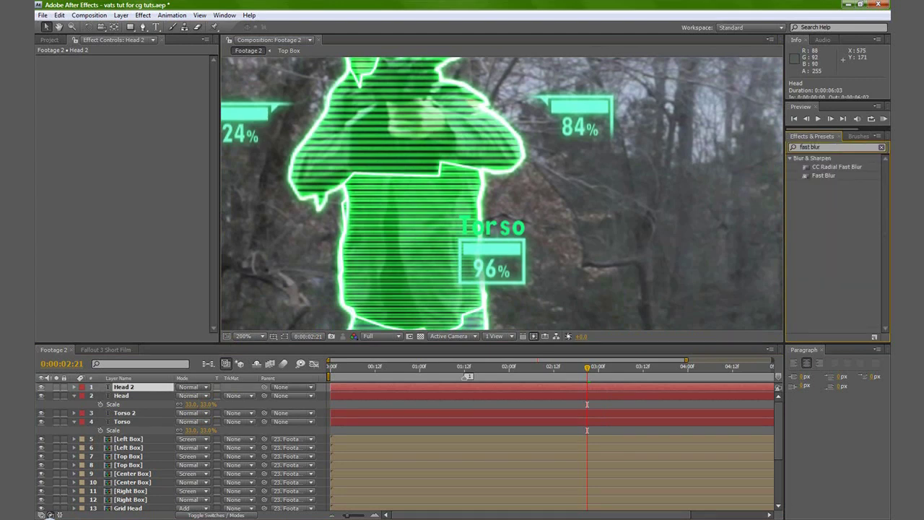
left_click_drag(823, 175, 137, 423)
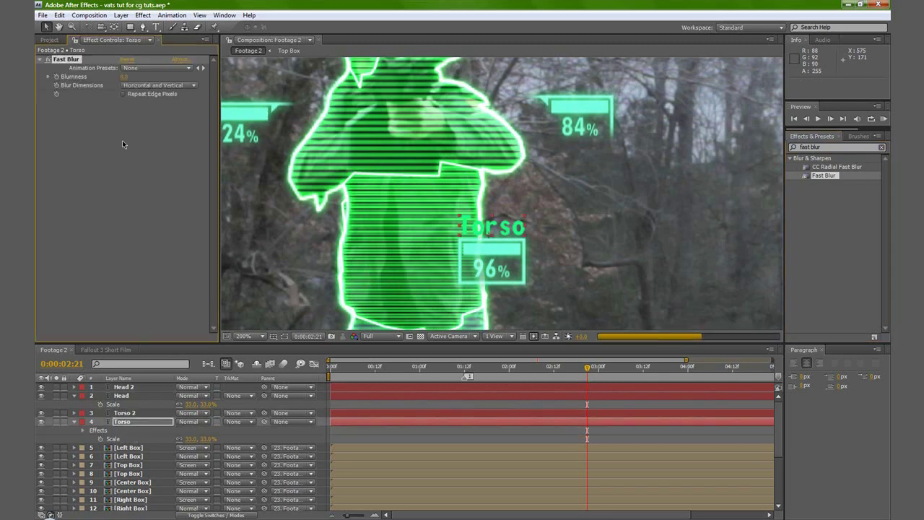
left_click(124, 77)
type("10")
key("Return")
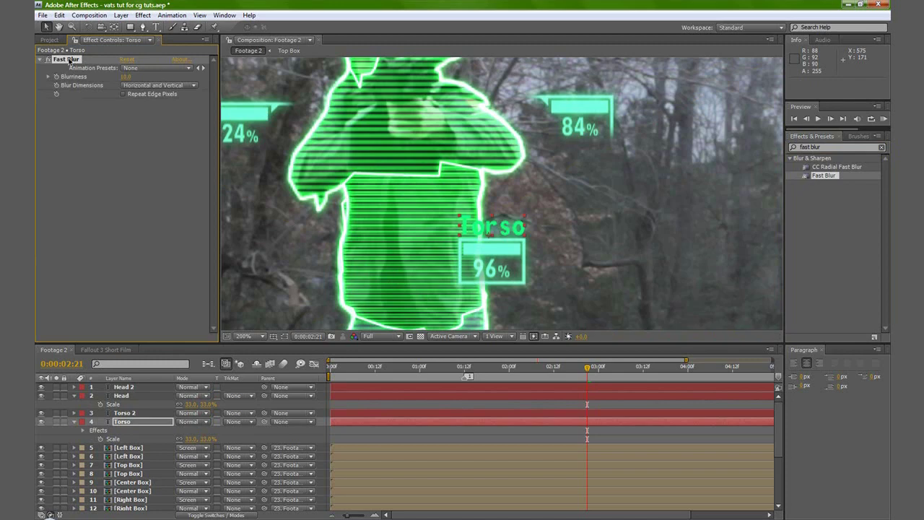
Copy the Torso layer's Fast Blur effect to the lower Head text layer.
left_click(121, 396)
key("ctrl+v")
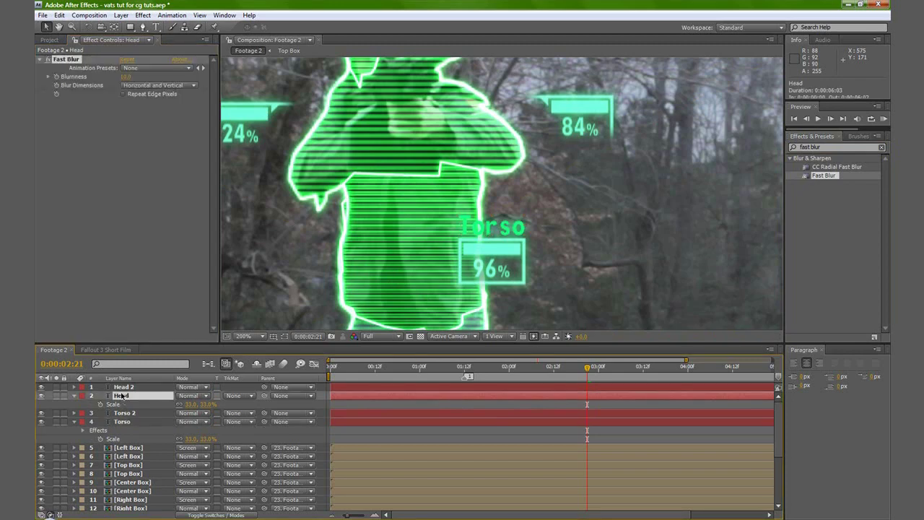
left_click_drag(324, 132, 477, 256)
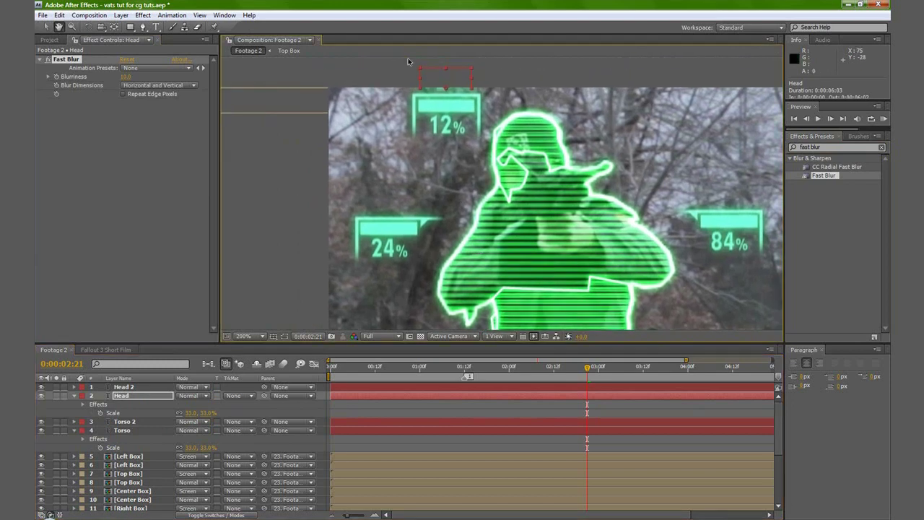
key("space")
left_click_drag(608, 219, 447, 107)
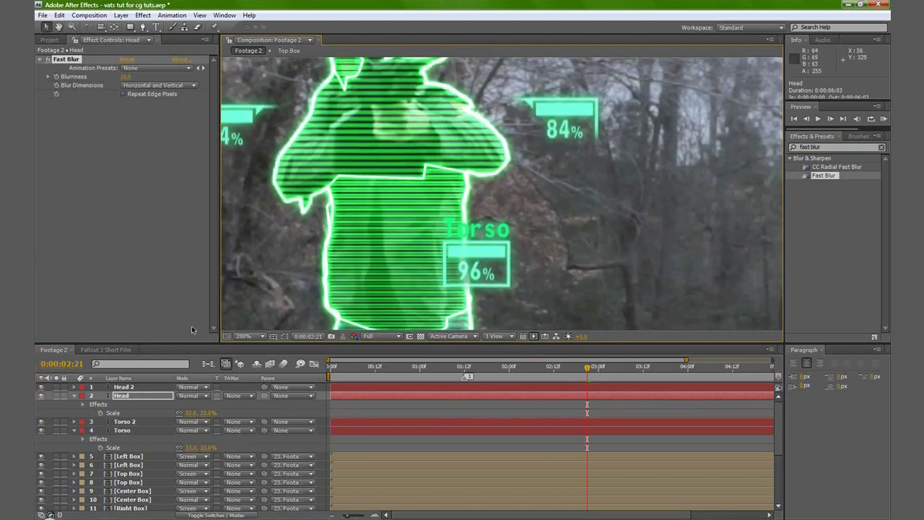
Set the blending mode of the Head 2 and Torso 2 layers to Screen.
left_click(139, 423)
left_click(138, 388, "ctrl")
left_click(205, 387)
left_click(207, 220)
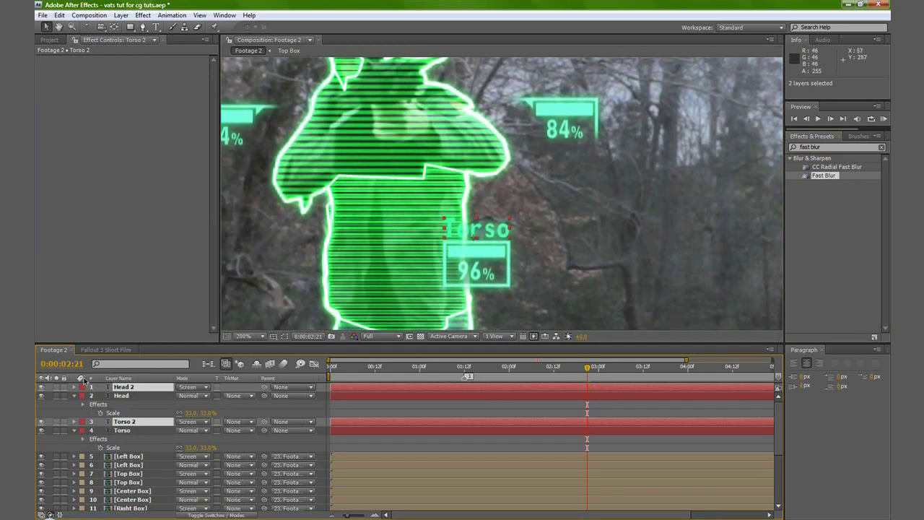
Collapse the Head and Torso layers' properties and parent all four text layers to the footage layer.
left_click(74, 431)
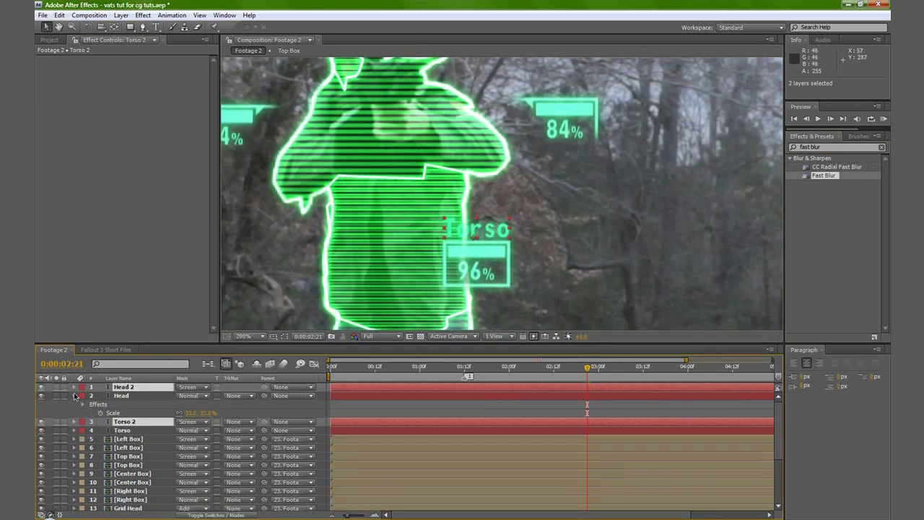
left_click(74, 395)
left_click(136, 413)
left_click(133, 387, "shift")
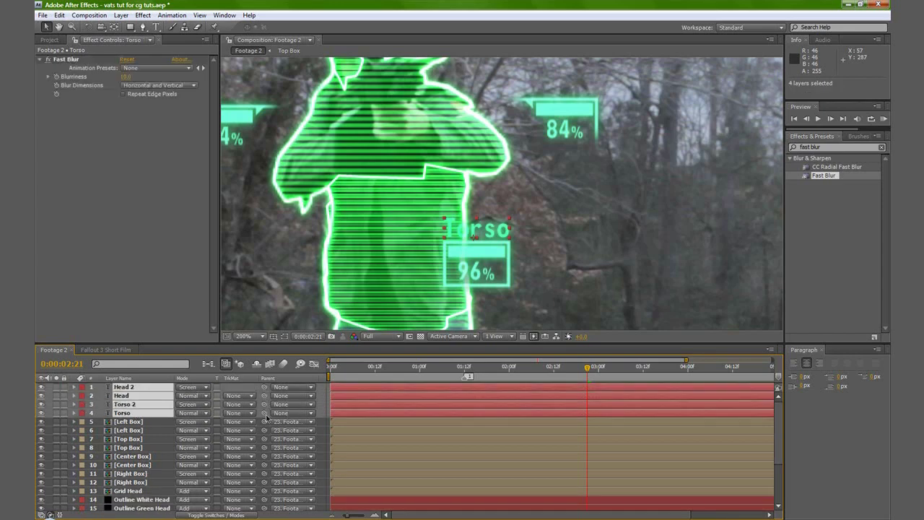
left_click_drag(264, 413, 134, 514)
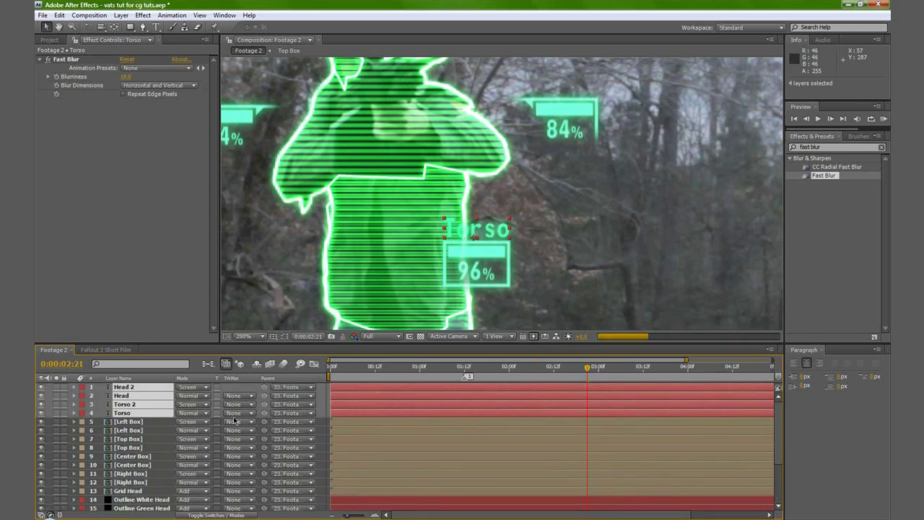
scroll(449, 240, "down", 1)
key("space")
left_click_drag(448, 240, 470, 257)
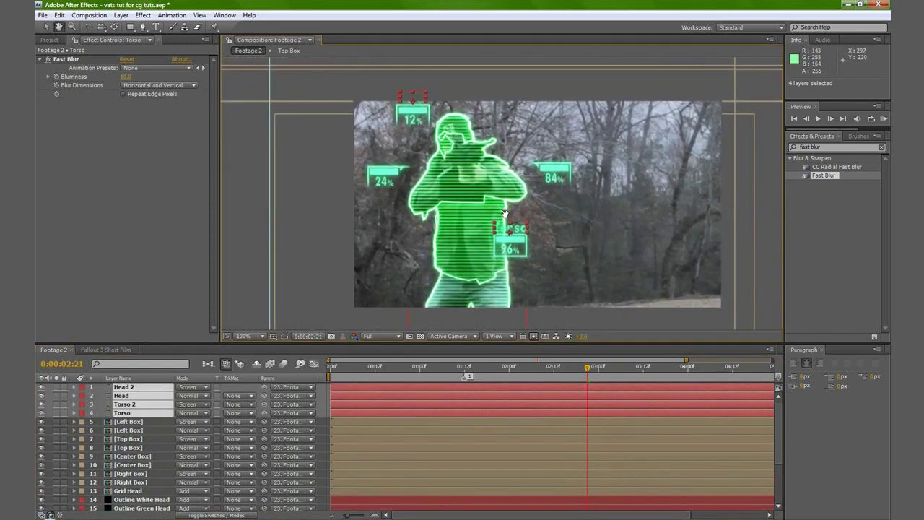
left_click(302, 214)
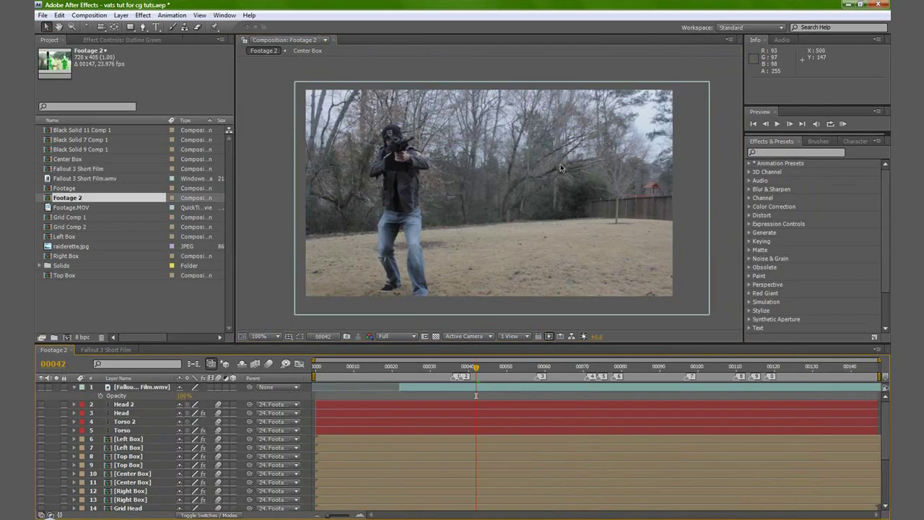
Make the Fallout 3 Short Film.wmv layer visible and select it.
left_click(41, 388)
left_click(418, 389)
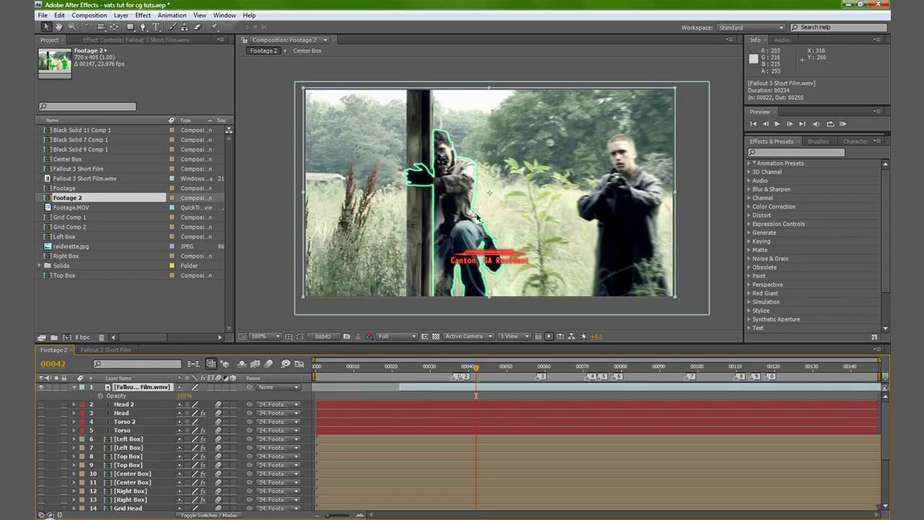
Review the reference footage back to frame 36 and hide the Fallout 3 Short Film.wmv layer.
left_click_drag(473, 368, 453, 369)
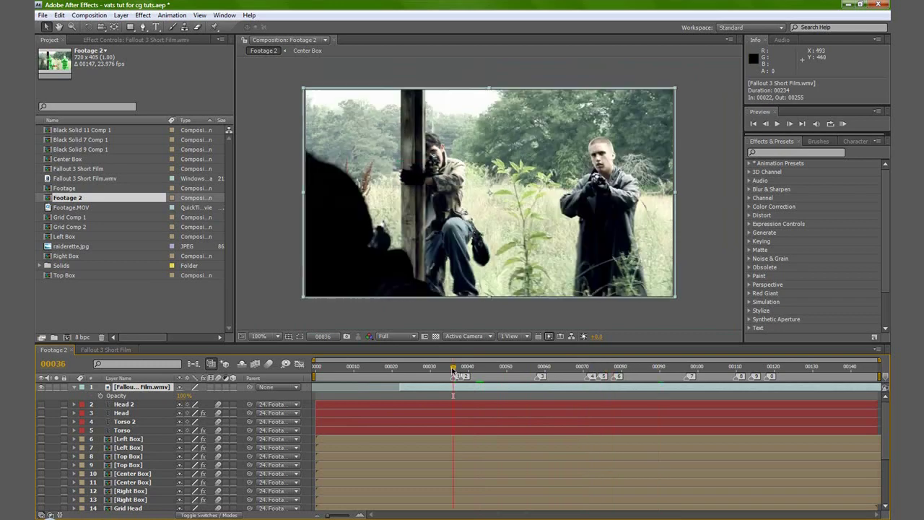
left_click(41, 388)
scroll(85, 460, "down", 5)
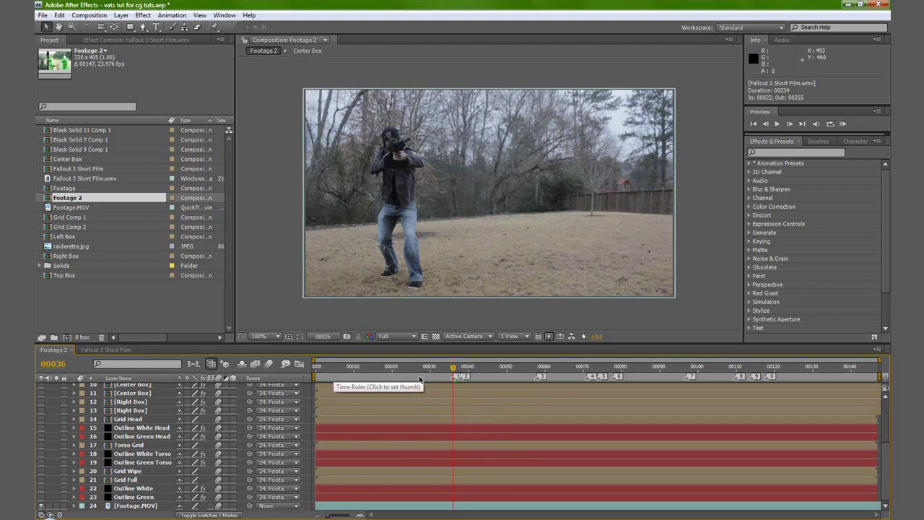
At frame 38, make the Outline Green, Outline White and Grid Full layers visible.
key("Page_Down")
key("Page_Down")
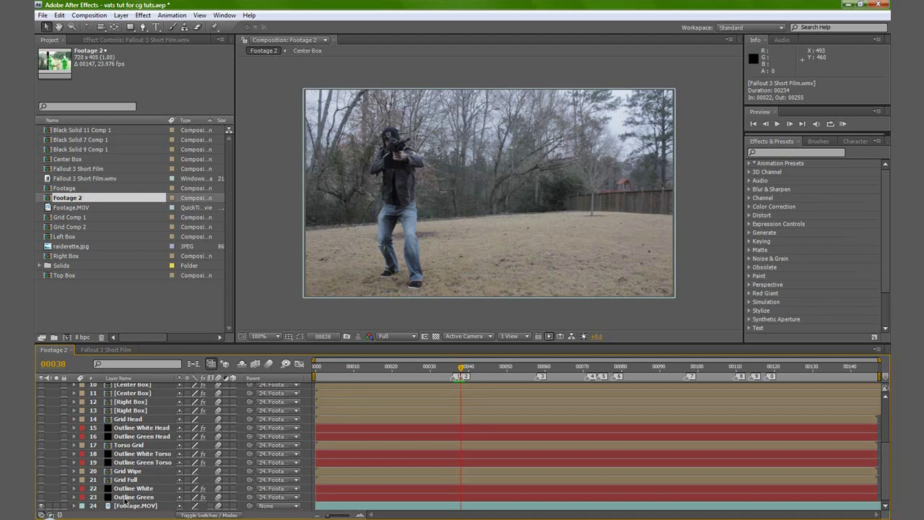
left_click(41, 489)
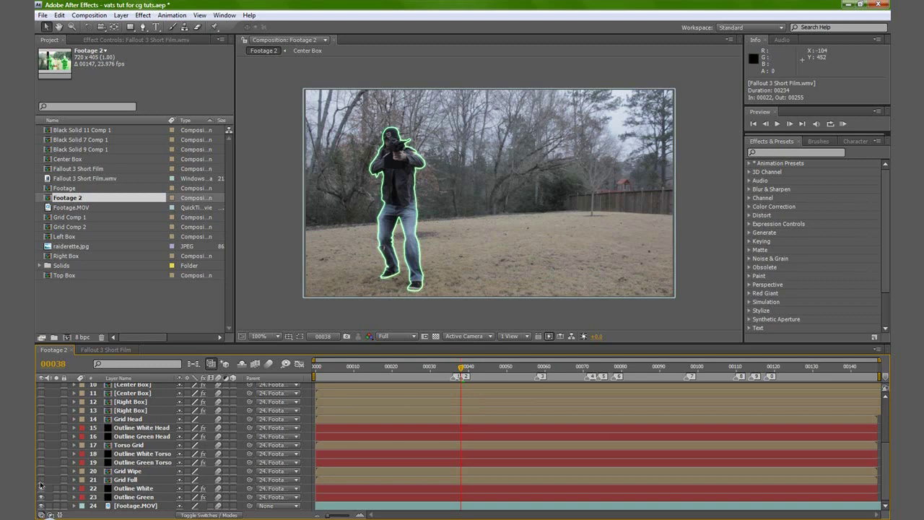
left_click(41, 480)
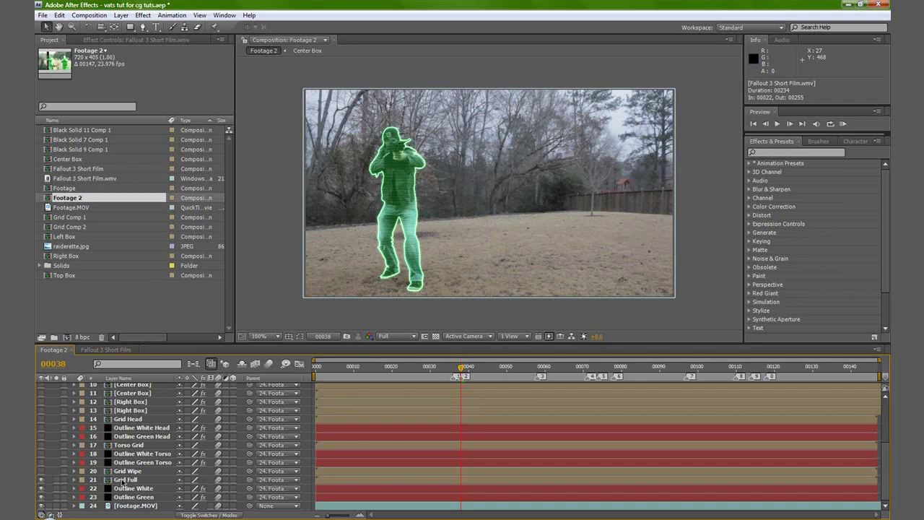
Add Opacity keyframes of 0% at frame 38 to the Grid Full, Outline White and Outline Green layers.
left_click(123, 480)
left_click(129, 498, "shift")
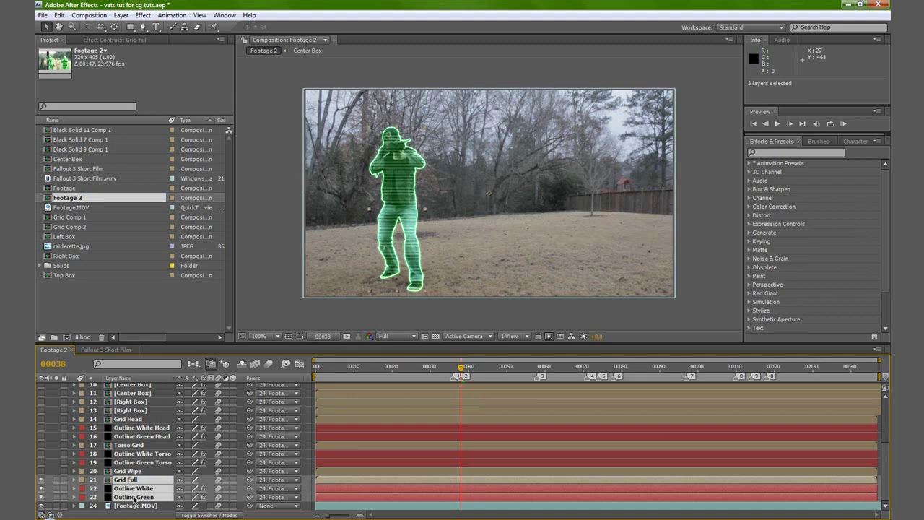
key("t")
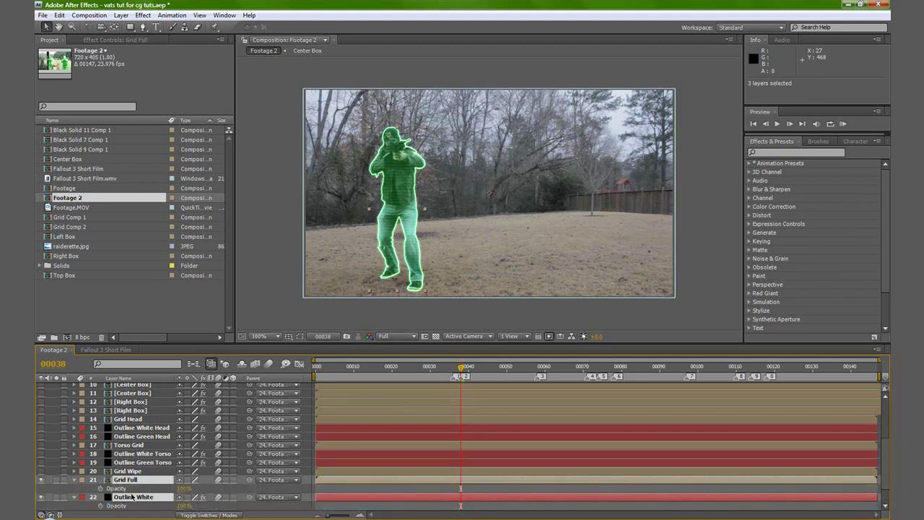
scroll(132, 497, "down", 3)
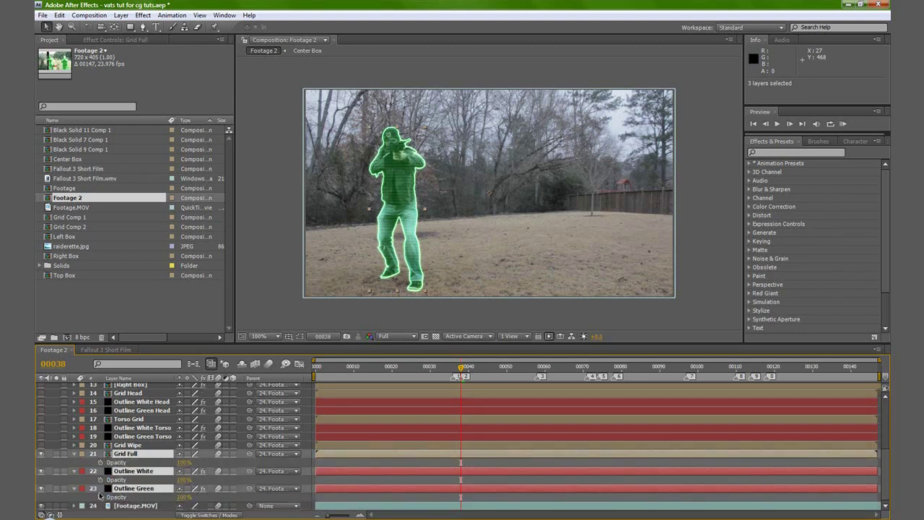
left_click(100, 480)
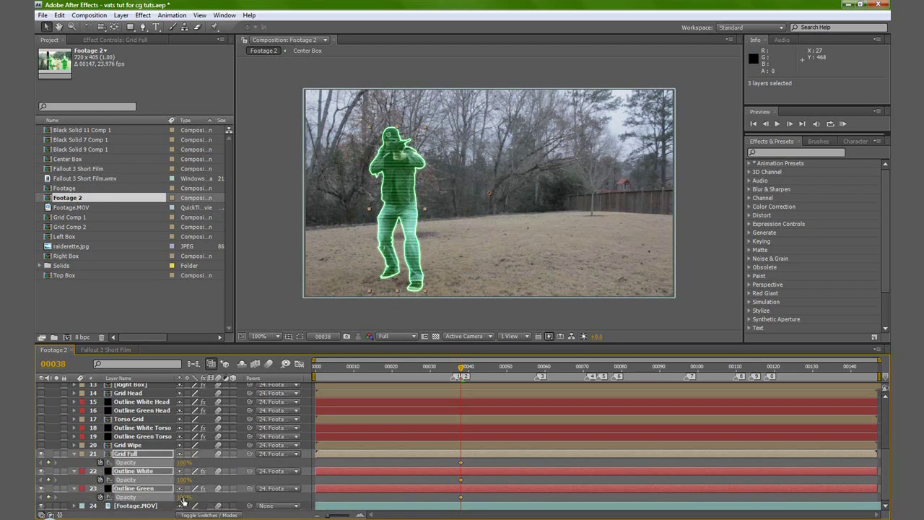
left_click_drag(184, 498, 184, 497)
type("0")
key("Return")
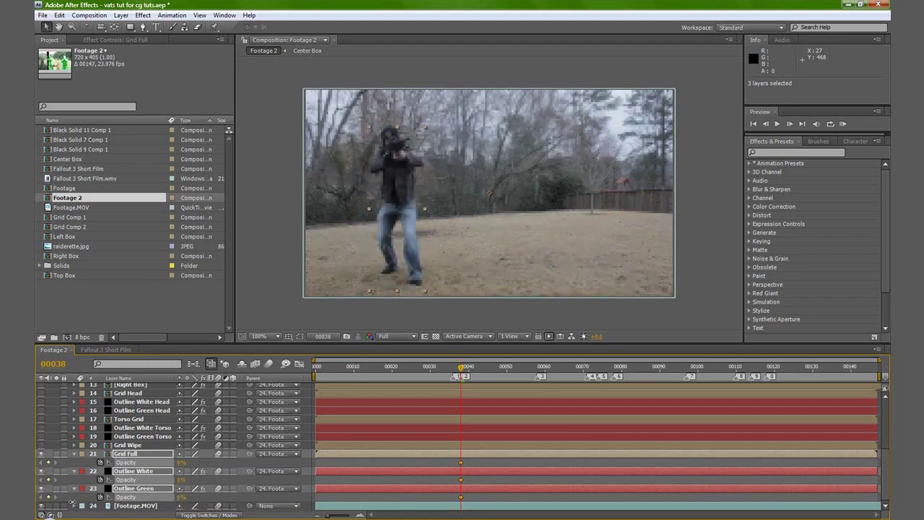
Shift the three layers' 0% Opacity keyframes to frame 37 and set their opacity to 100% at frame 38.
left_click_drag(461, 464, 457, 465)
left_click(185, 462)
type("100")
key("Return")
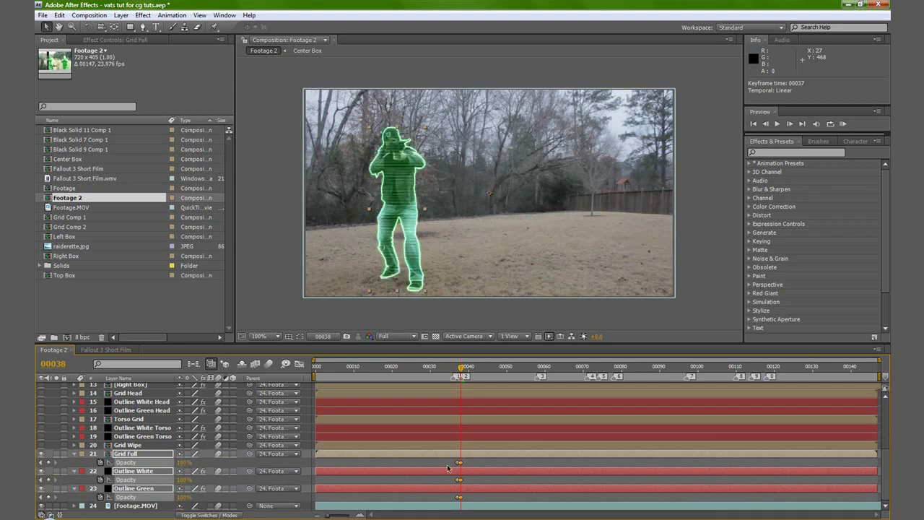
key("Page_Up")
key("Page_Down")
key("Page_Up")
key("Page_Down")
key("Page_Up")
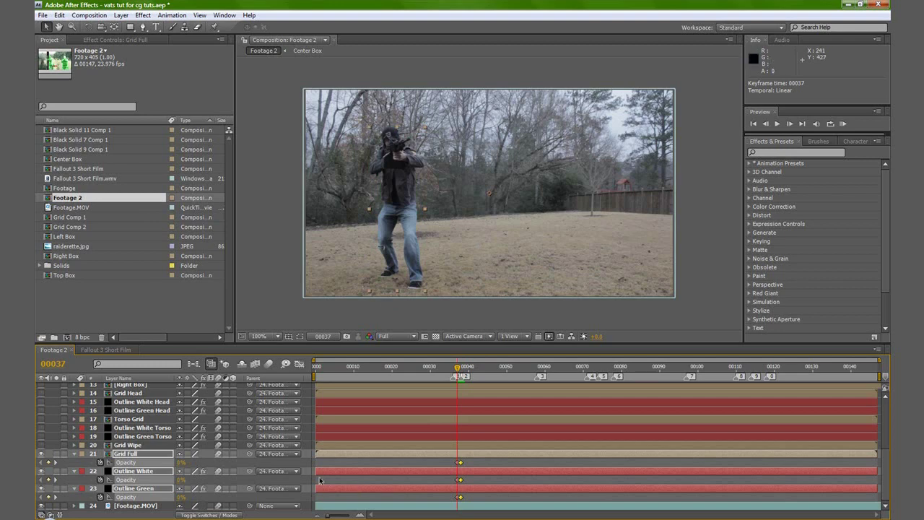
key("Page_Down")
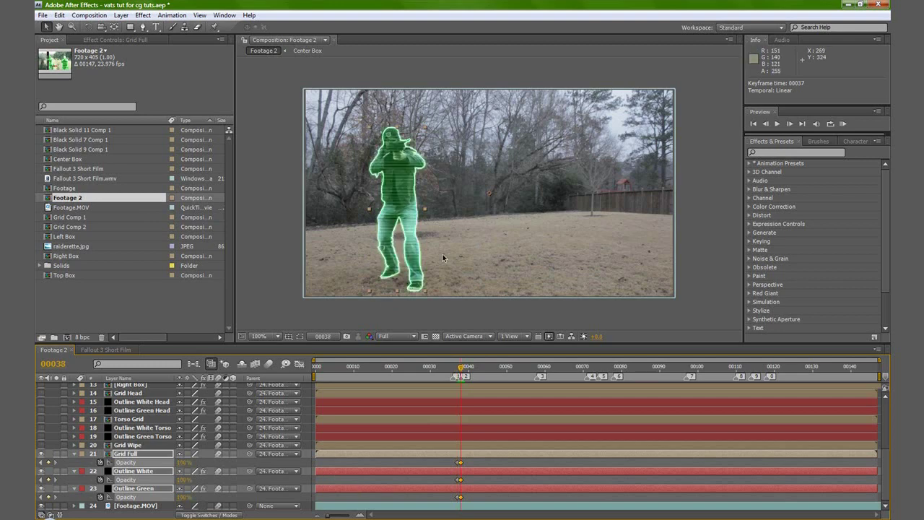
Keyframe the three layers' current opacity at frame 39 and set it to 0% at frame 41.
key("Page_Down")
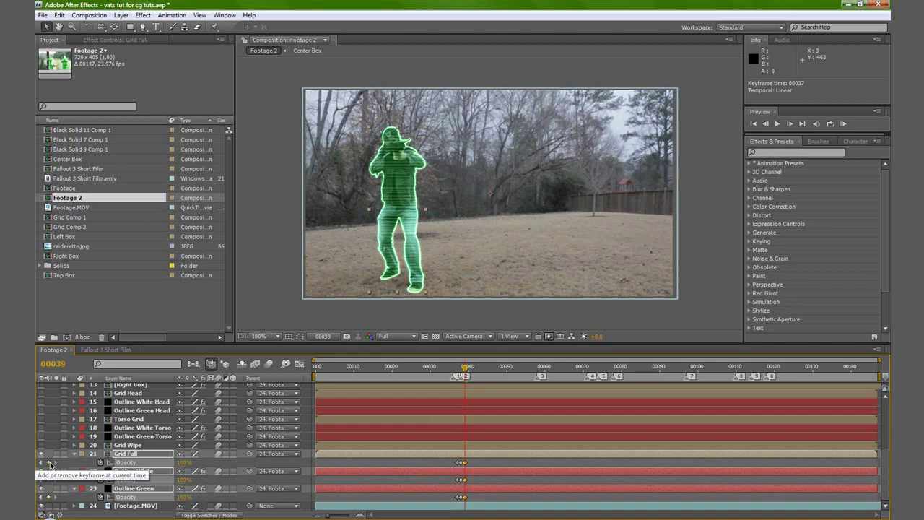
key("Page_Down")
key("Page_Down")
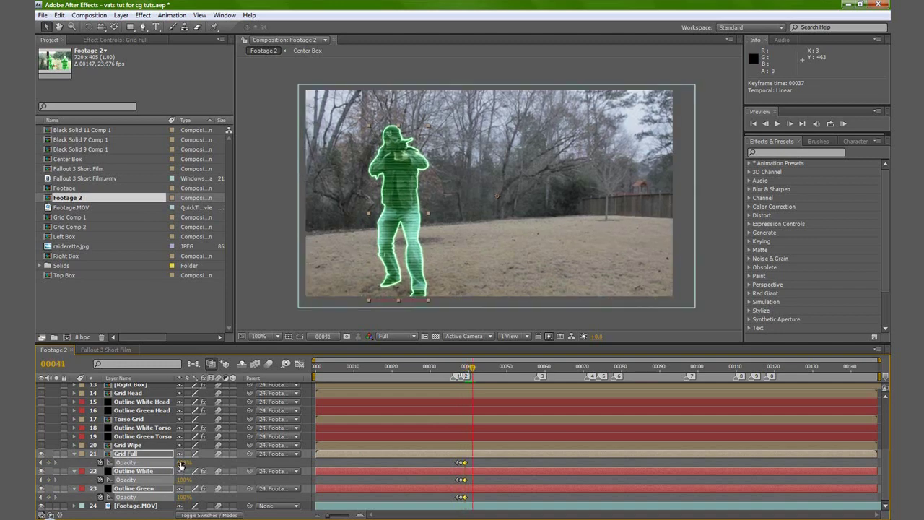
left_click(181, 462)
type("0")
key("Return")
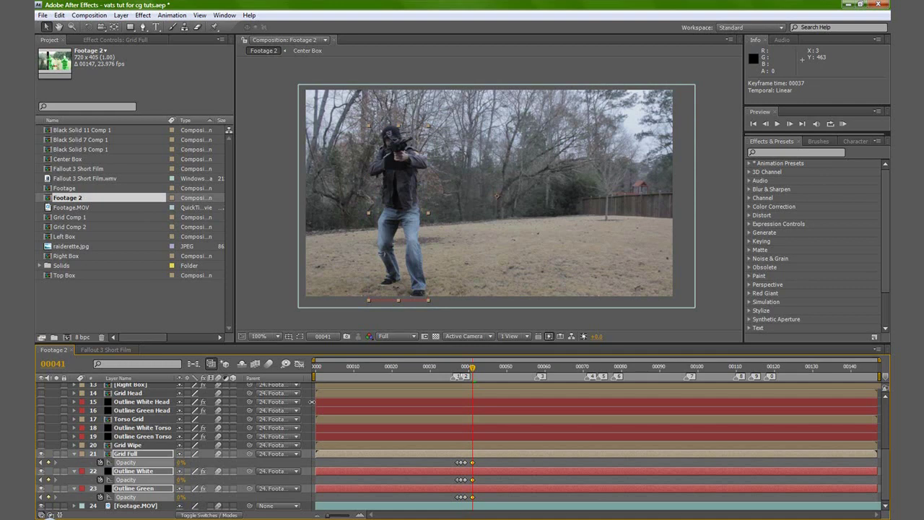
Set the opacity of Grid Full, Outline White and Outline Green to 100% at frame 42.
key("Page_Down")
left_click(180, 462)
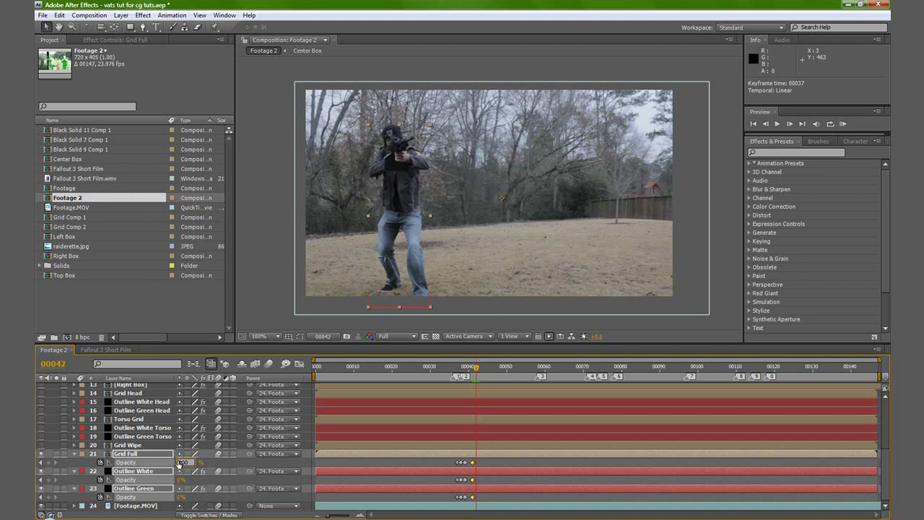
type("100")
key("Return")
Examine the green highlight's flicker frame by frame up to frame 42 and on to frame 59.
key("Page_Up")
key("Page_Up")
key("Page_Up")
key("Page_Up")
key("Page_Down")
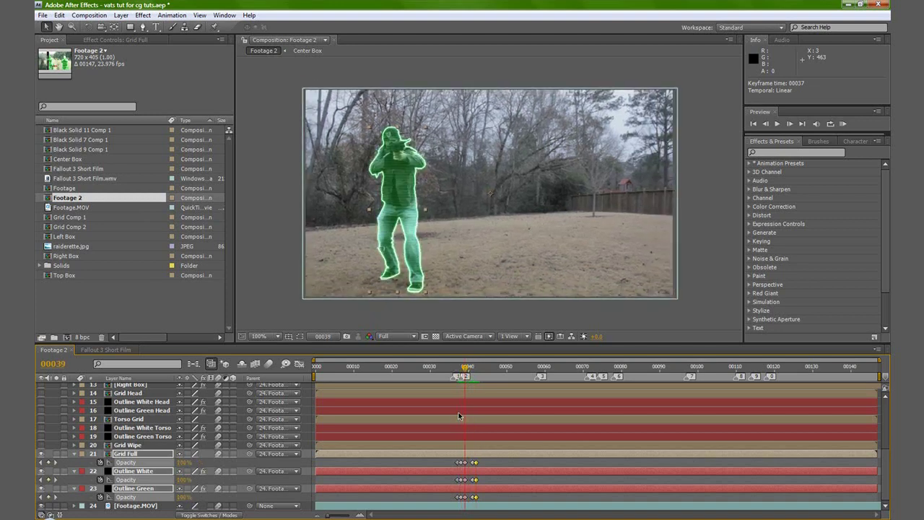
key("Page_Down")
key("Page_Down")
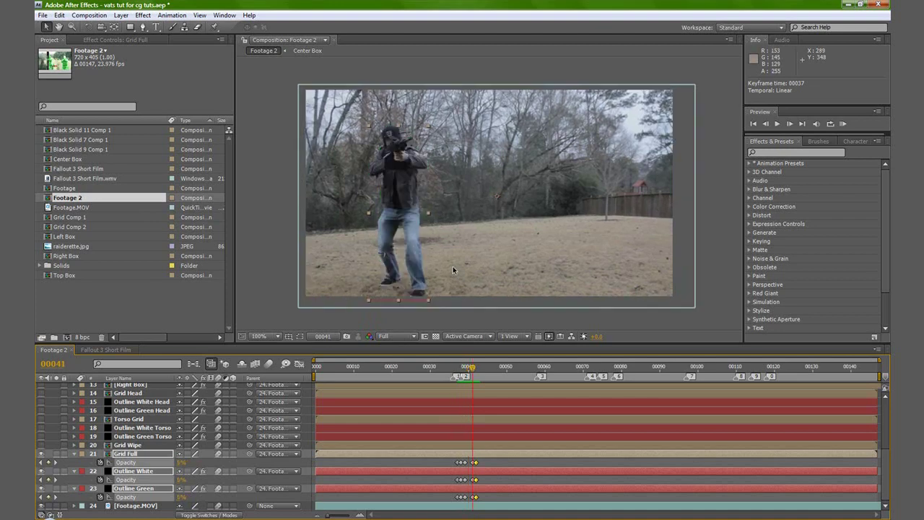
key("Page_Down")
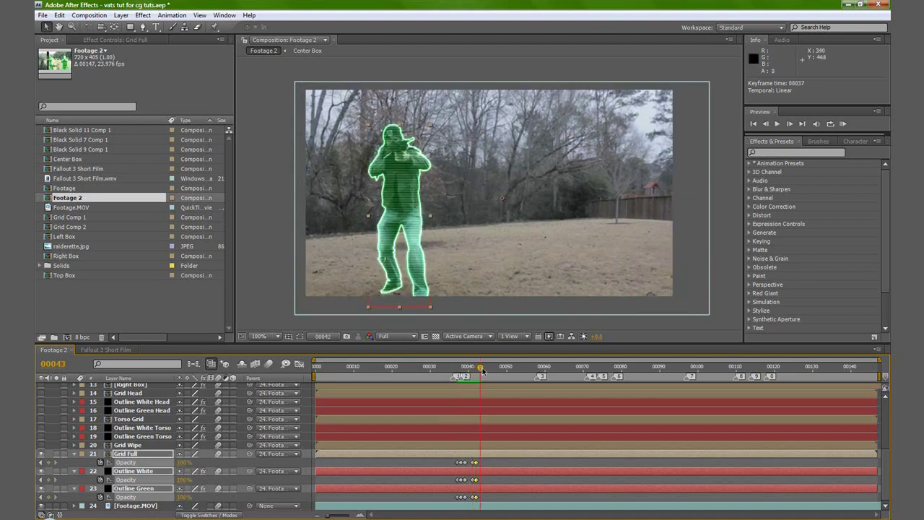
key("shift+Page_Down")
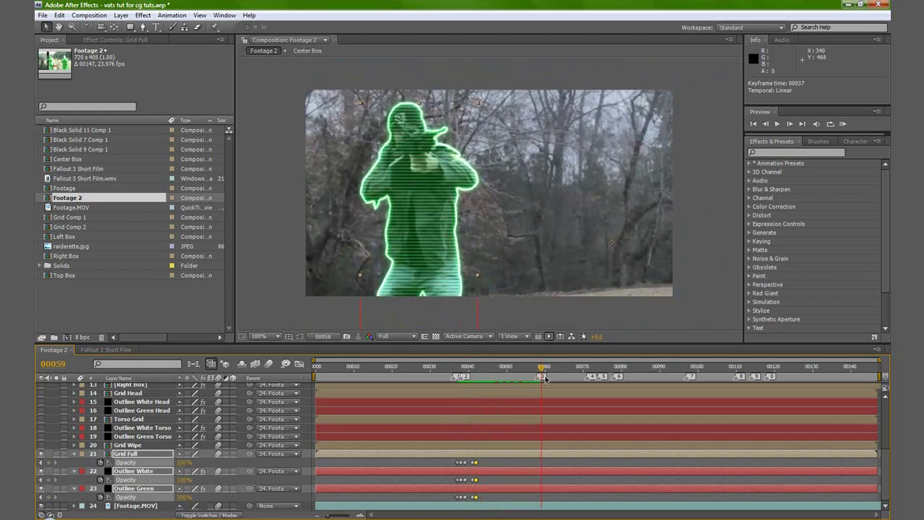
Delete only the Grid Full layer's Opacity keyframe at frame 42.
left_click(474, 380)
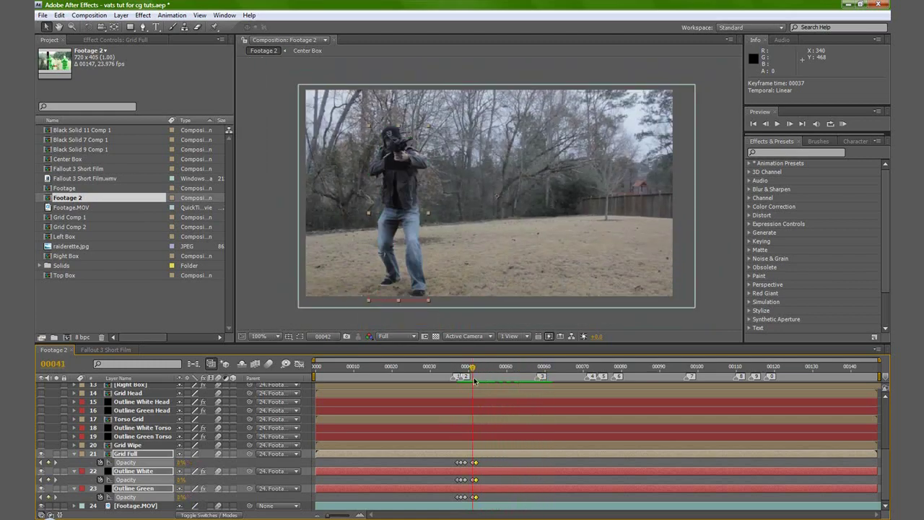
left_click_drag(474, 381, 476, 381)
left_click(494, 466)
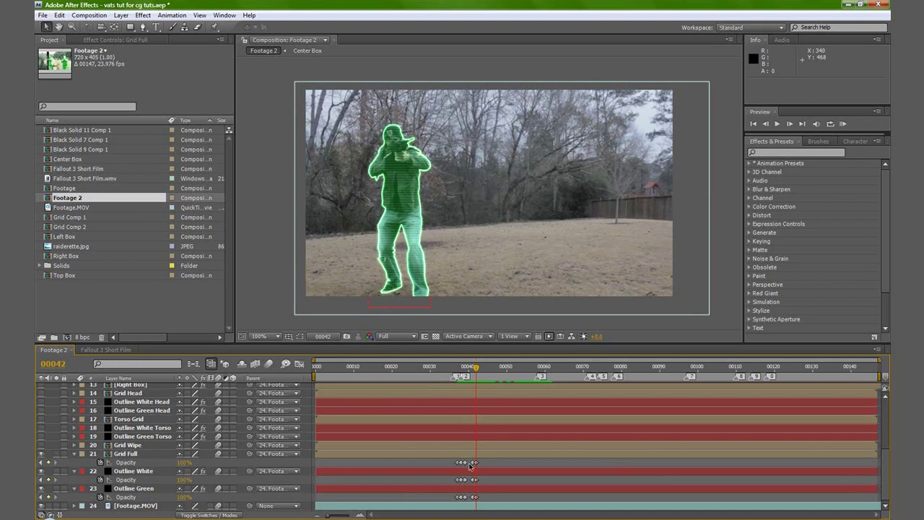
left_click(476, 464)
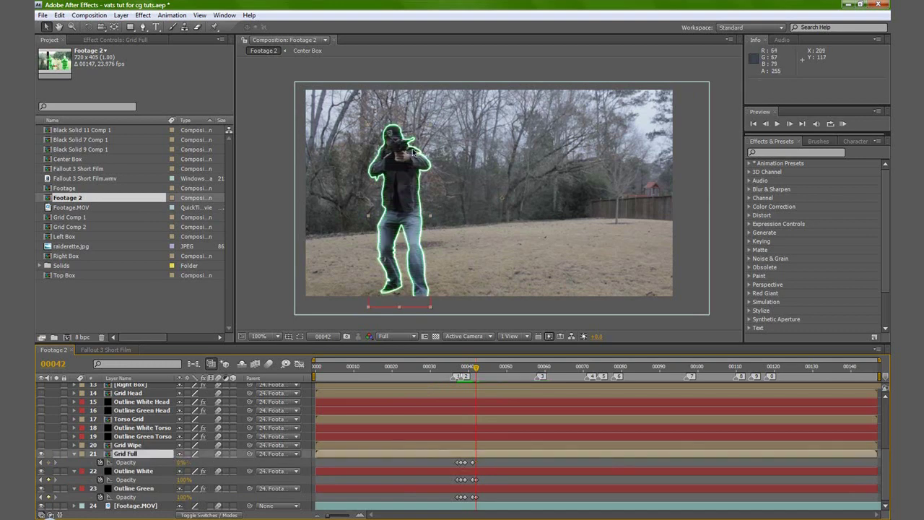
Make the Grid Wipe layer visible and preview the footage from frame 43 onward.
mouse_move(476, 370)
left_mouse_down()
mouse_move(498, 370)
mouse_move(477, 369)
left_mouse_up()
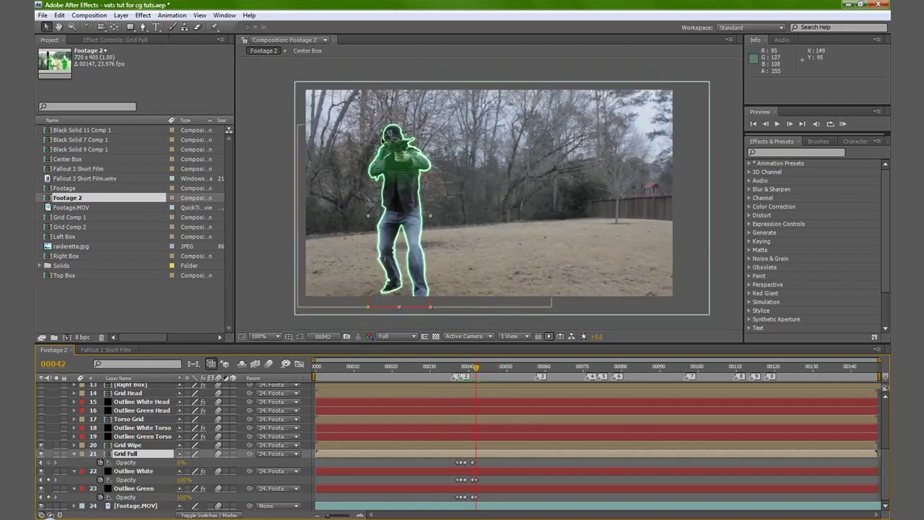
left_click(481, 370)
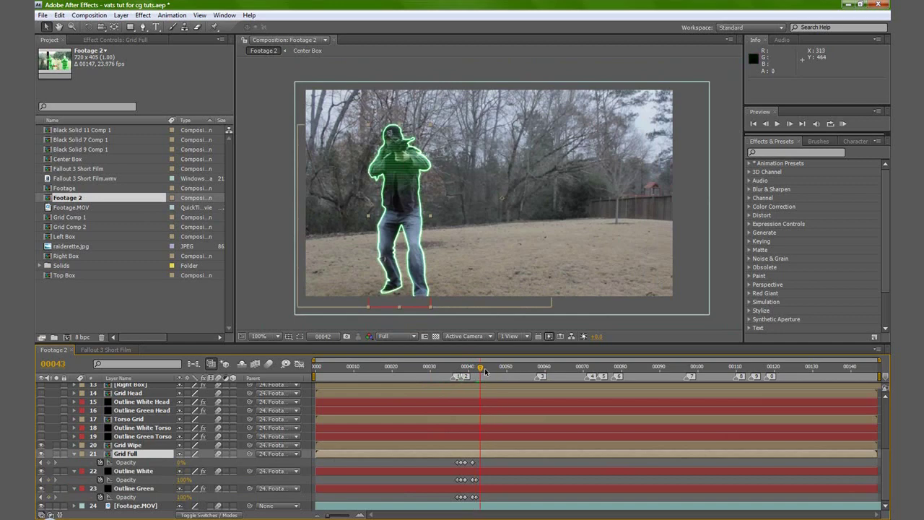
key("space")
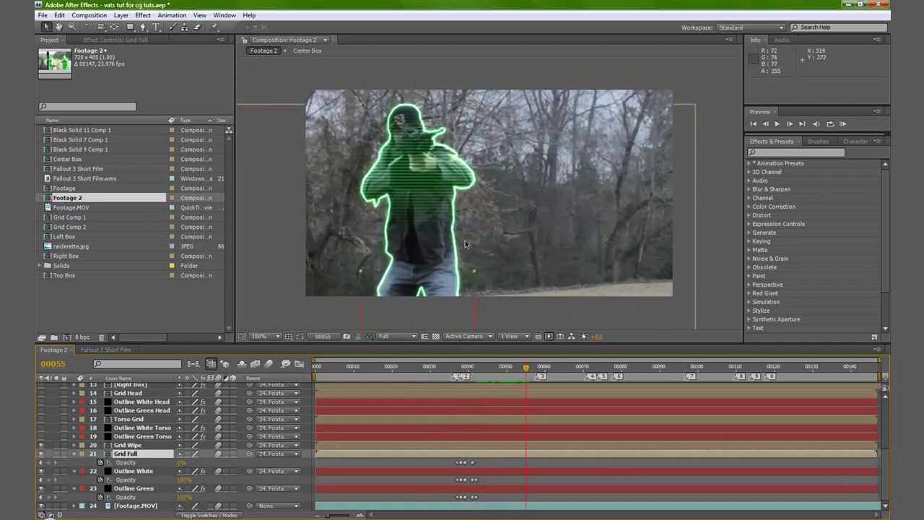
left_click(470, 368)
left_click_drag(470, 368, 488, 368)
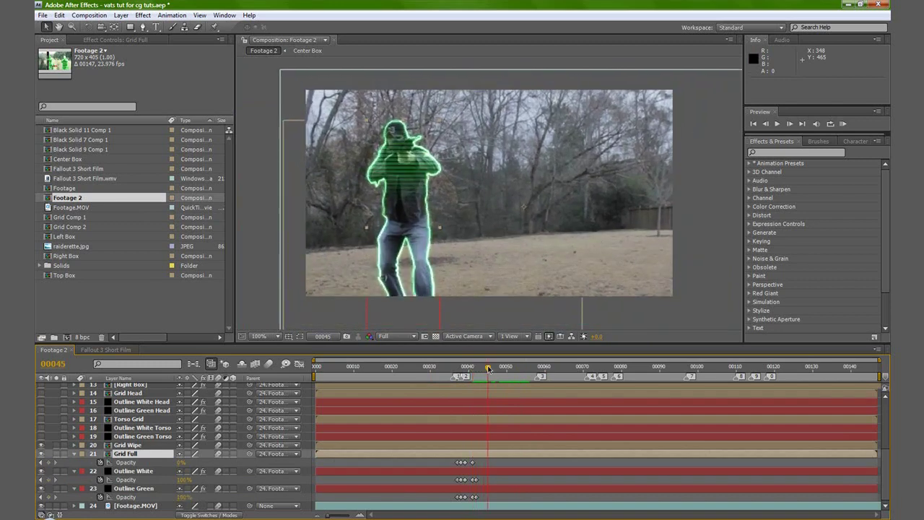
Add a Mask Path keyframe to the Grid Wipe layer's Mask 2 at frame 45 and go to frame 54.
left_click(128, 445)
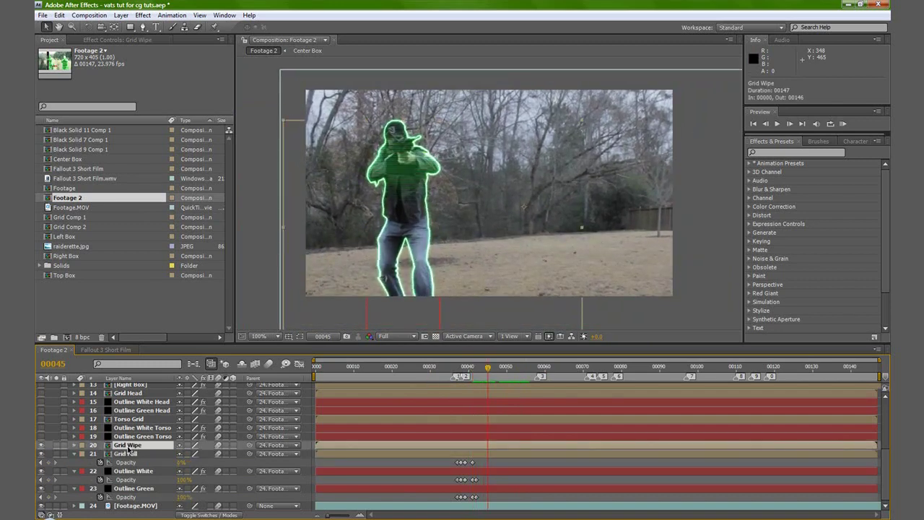
key("m")
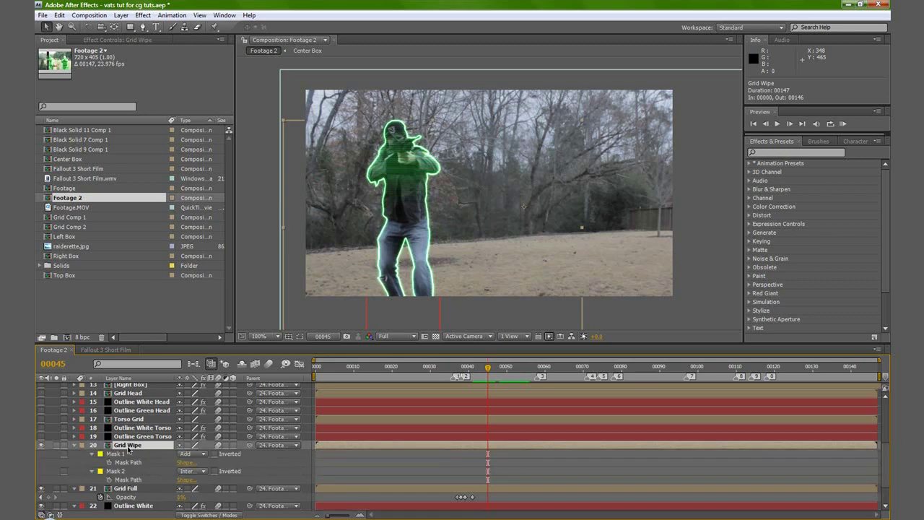
left_click(109, 480)
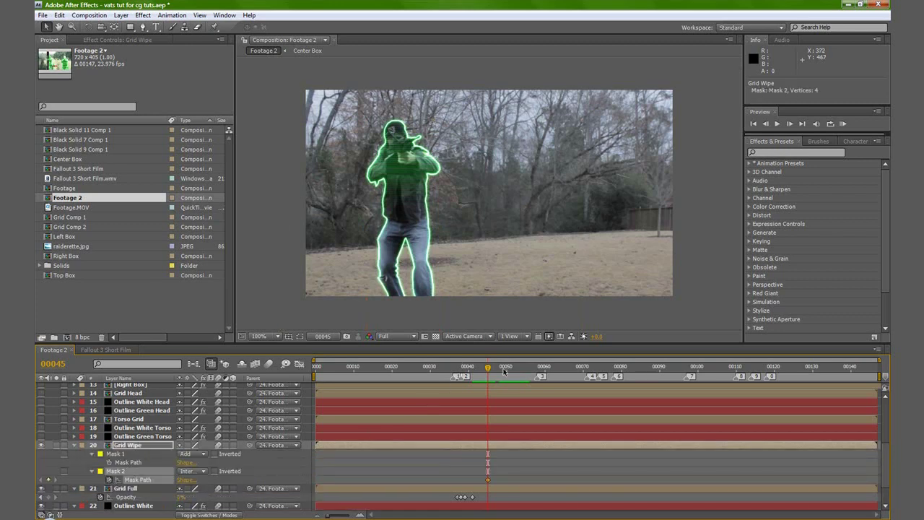
left_click_drag(488, 372, 522, 370)
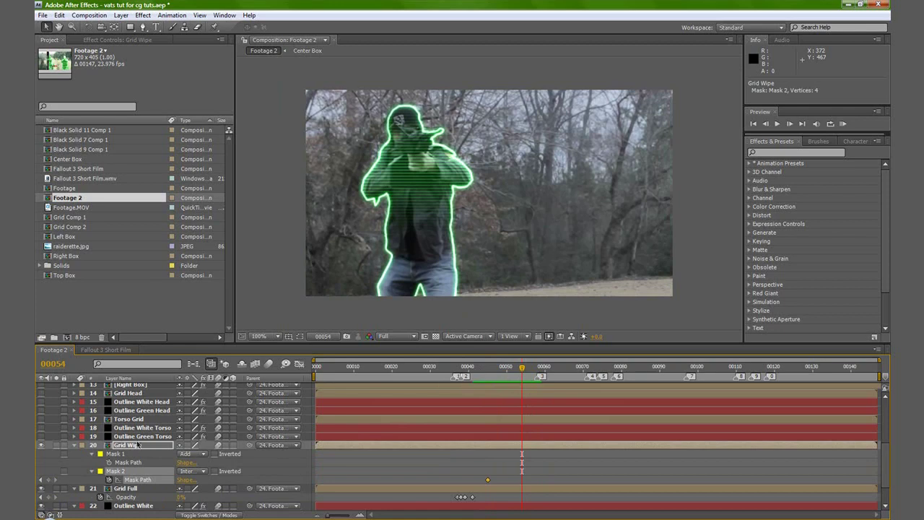